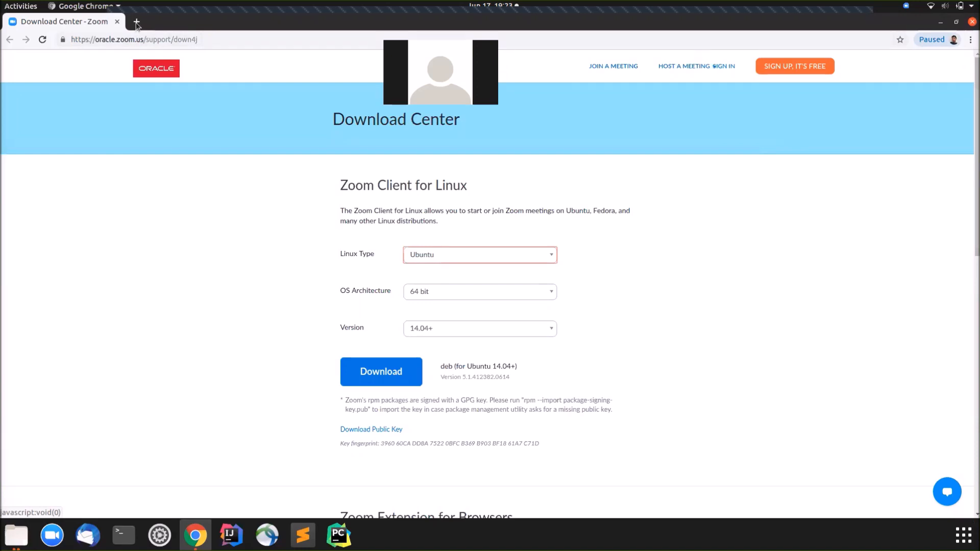
Search the web for "android studio 4.0" in a new browser tab.
left_click(137, 23)
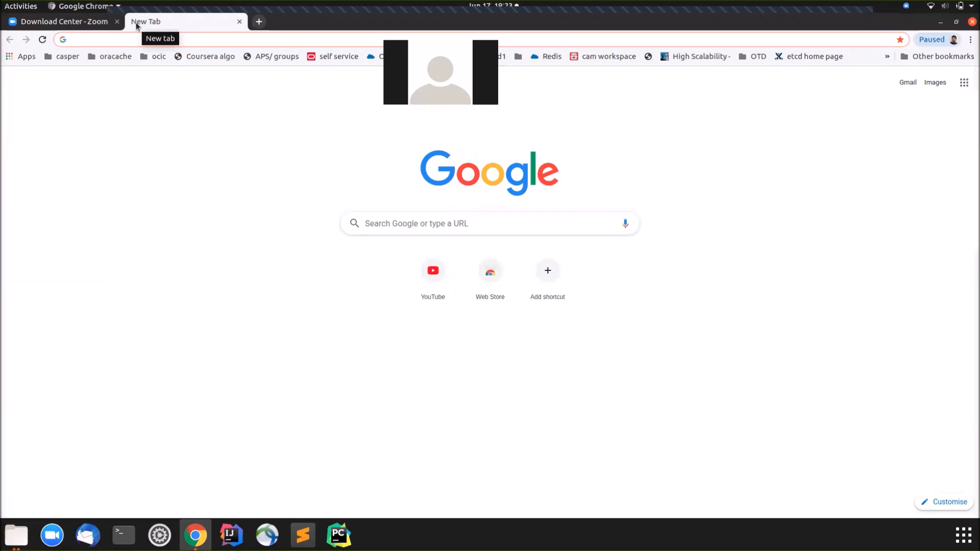
type("android ")
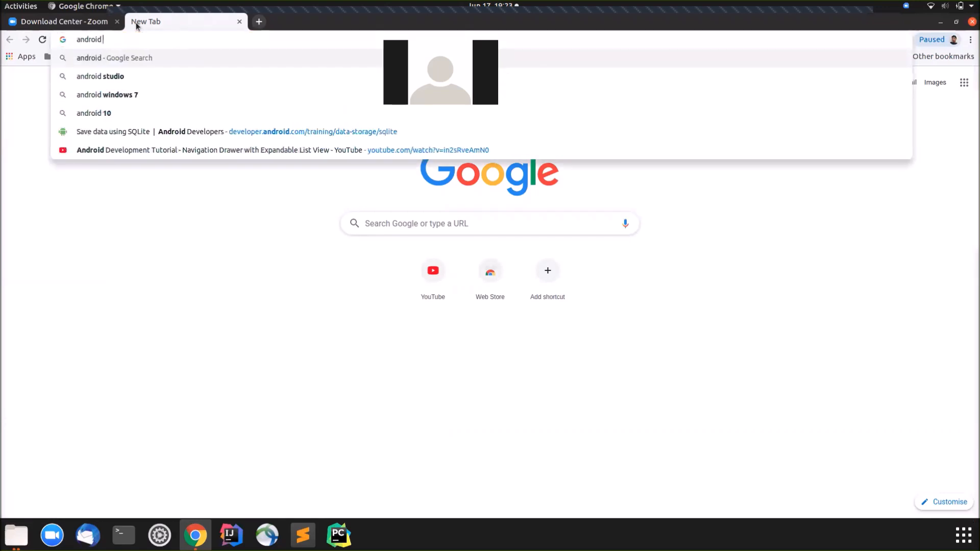
type("studio ")
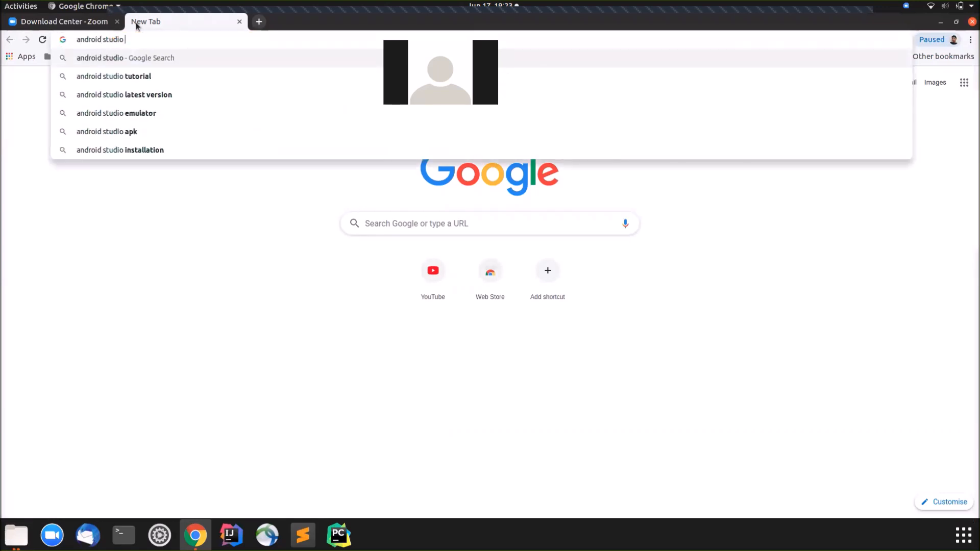
type("4.0")
key("Return")
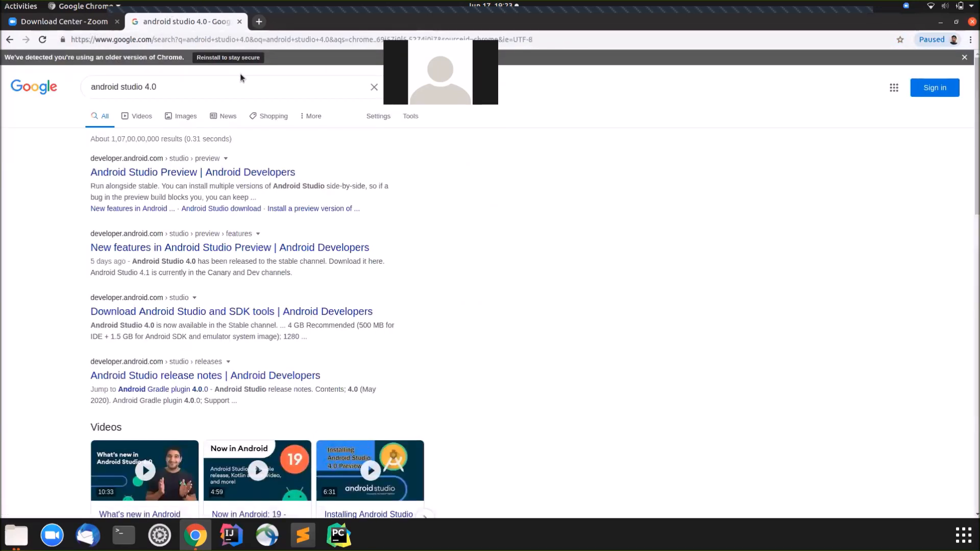
Open the Android Studio Preview result in its own tab and follow its Stable Studio link to the stable release.
middle_click(226, 175)
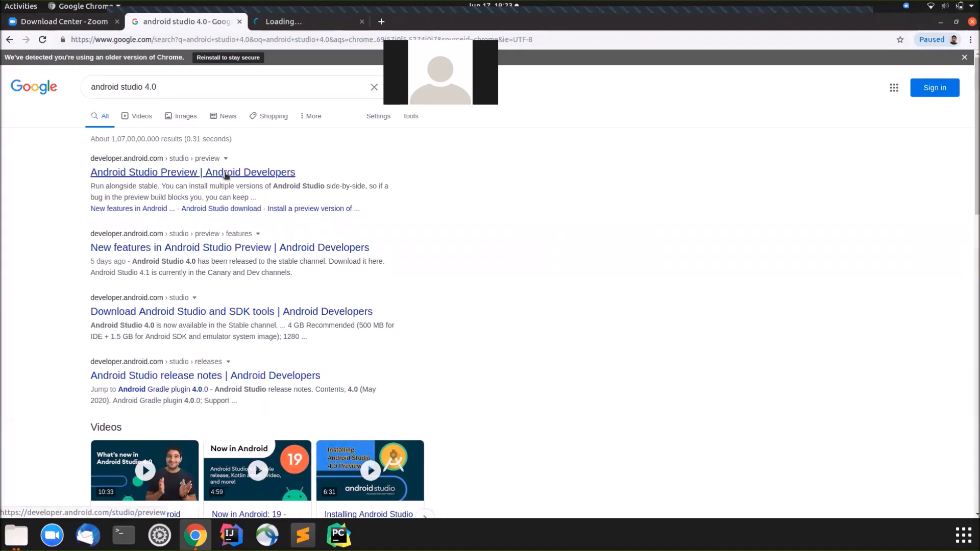
key("ctrl+Tab")
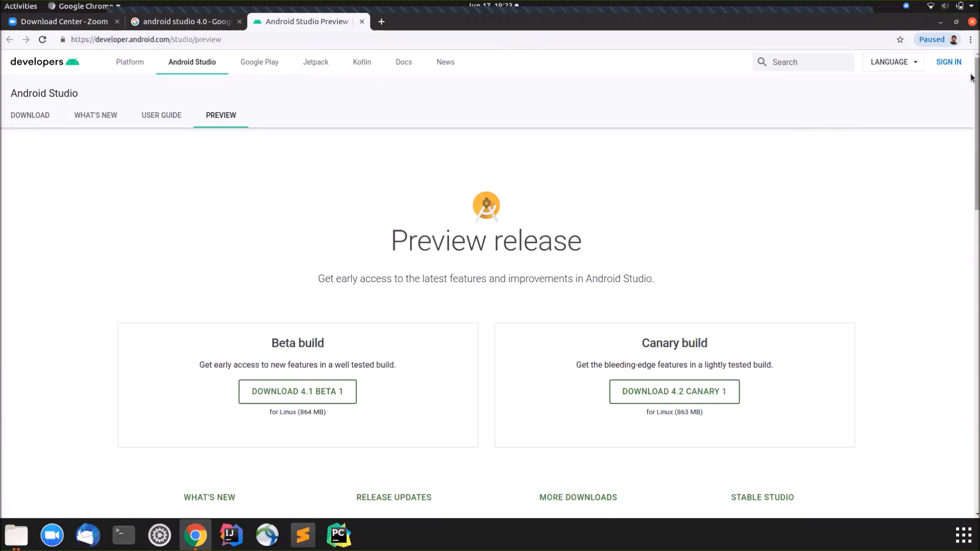
left_click_drag(971, 77, 971, 120)
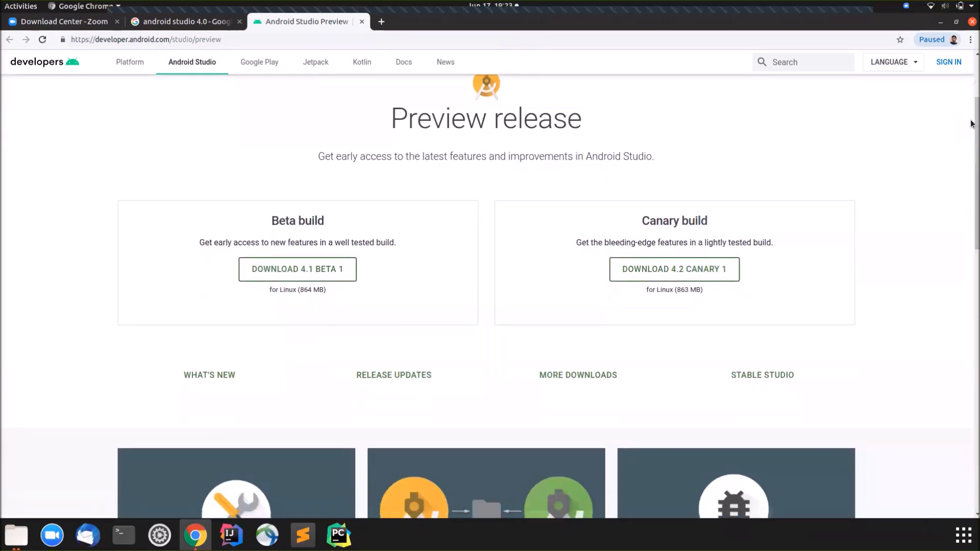
left_click_drag(971, 186, 935, 234)
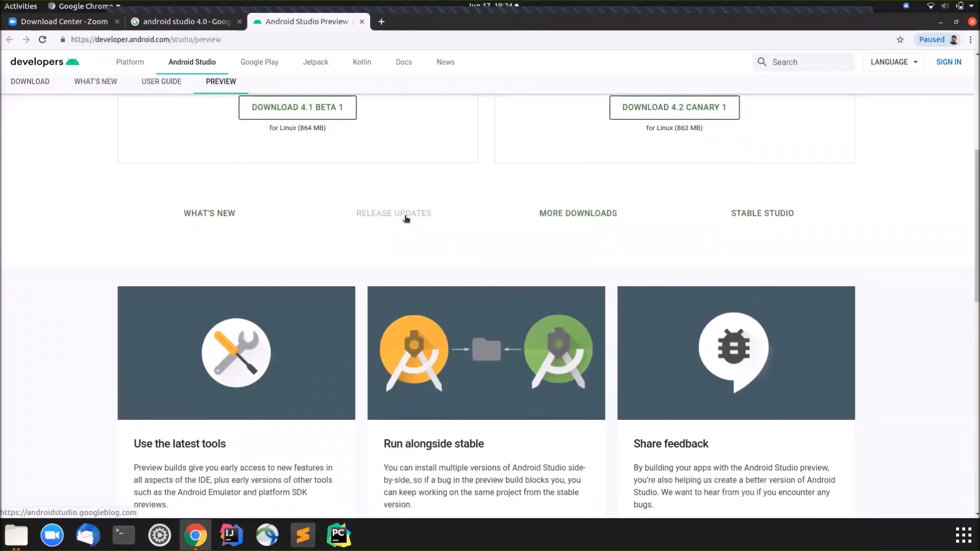
left_click(762, 214)
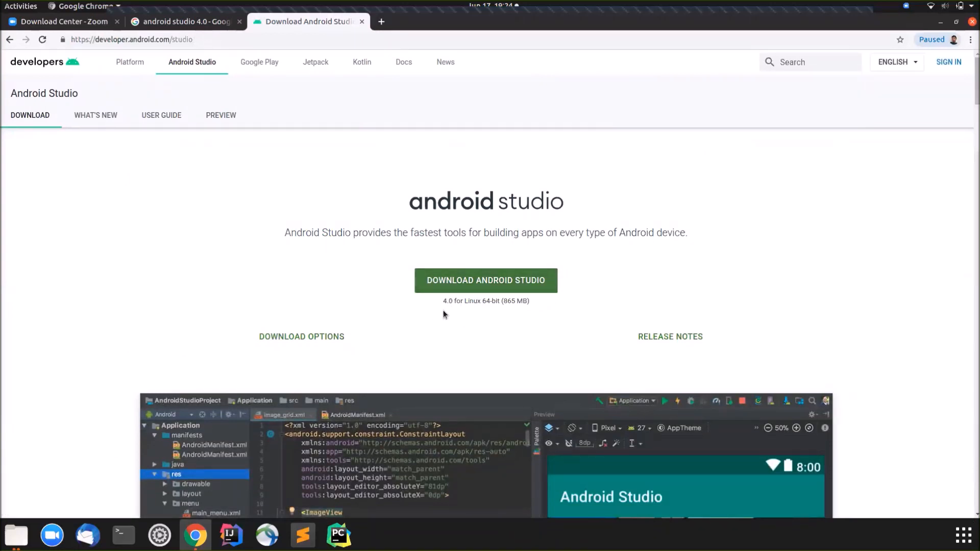
Agree to the terms and conditions and download Android Studio 4.0 for Linux.
left_click(473, 282)
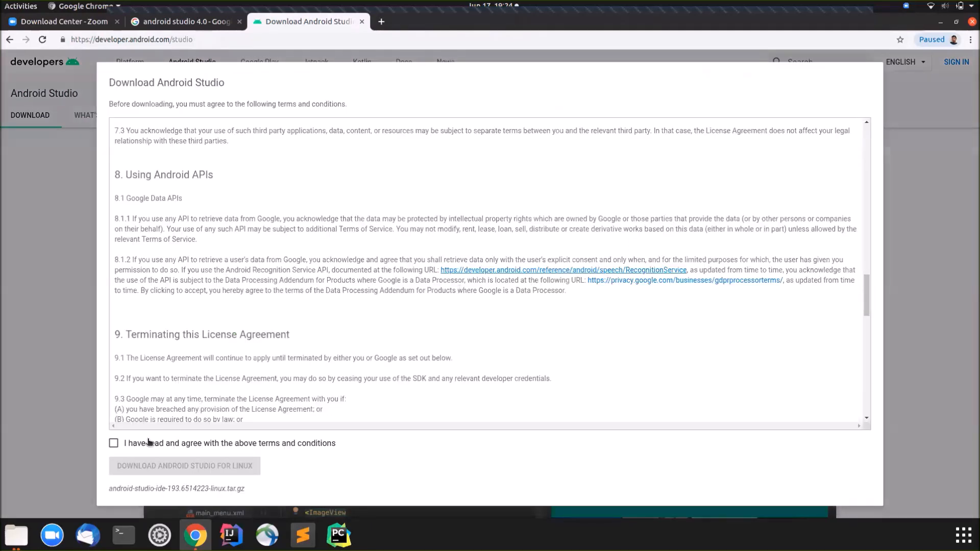
left_click(113, 444)
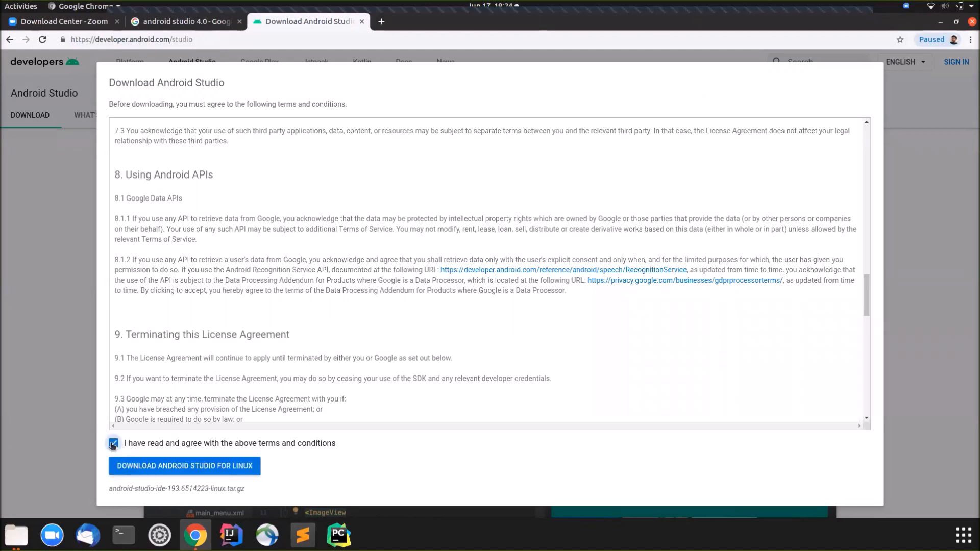
left_click(192, 466)
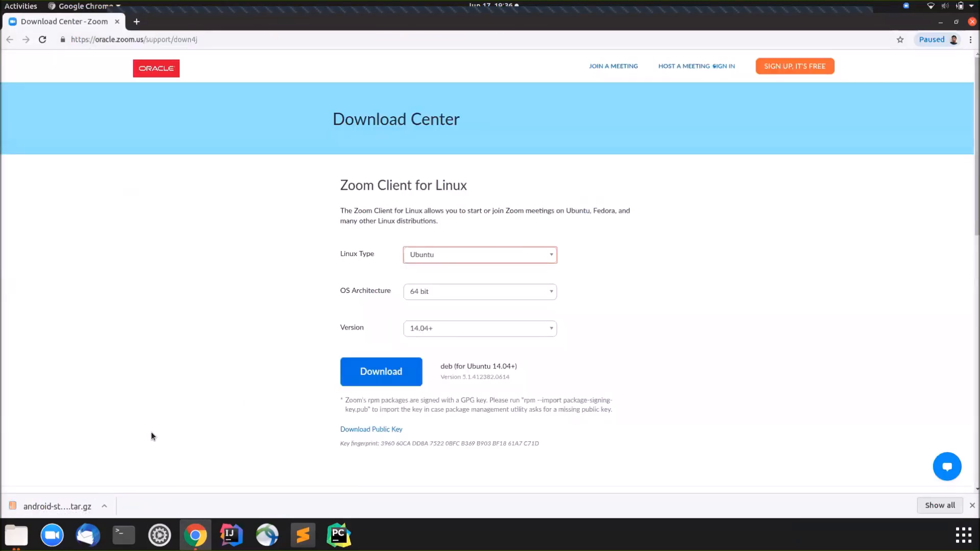
Open the downloaded android-studio-ide-193.6514223-linux.tar.gz archive and extract its android-studio folder to the Desktop.
left_click(66, 504)
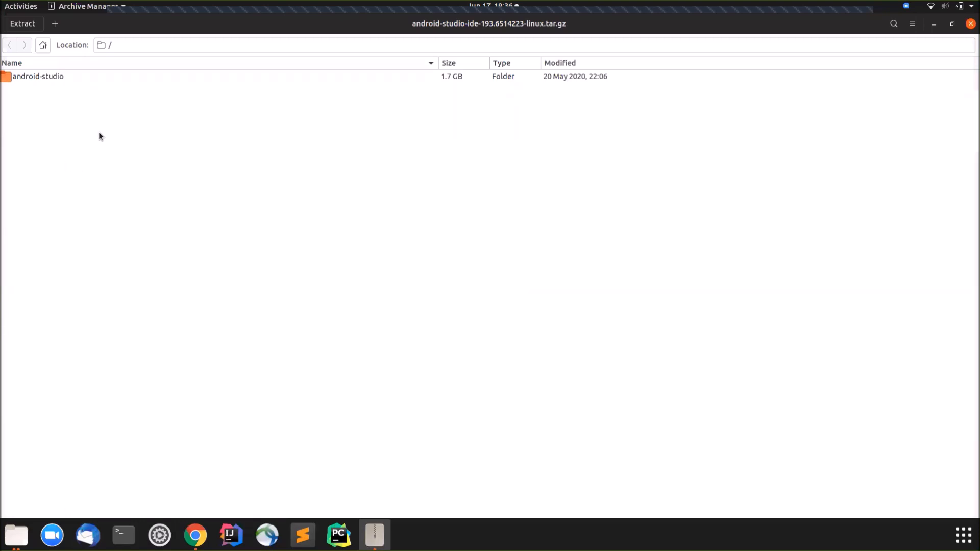
double_click(77, 81)
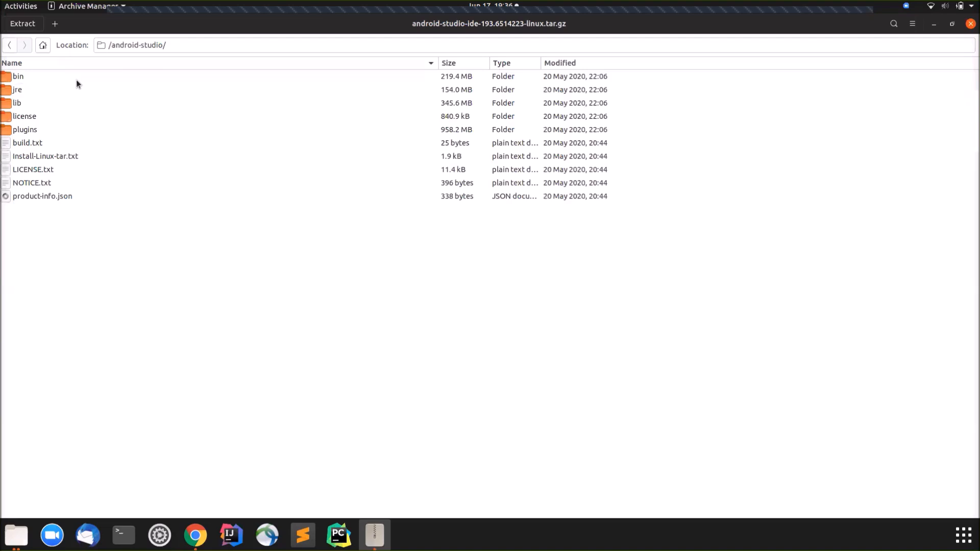
left_click(6, 45)
left_click(35, 78)
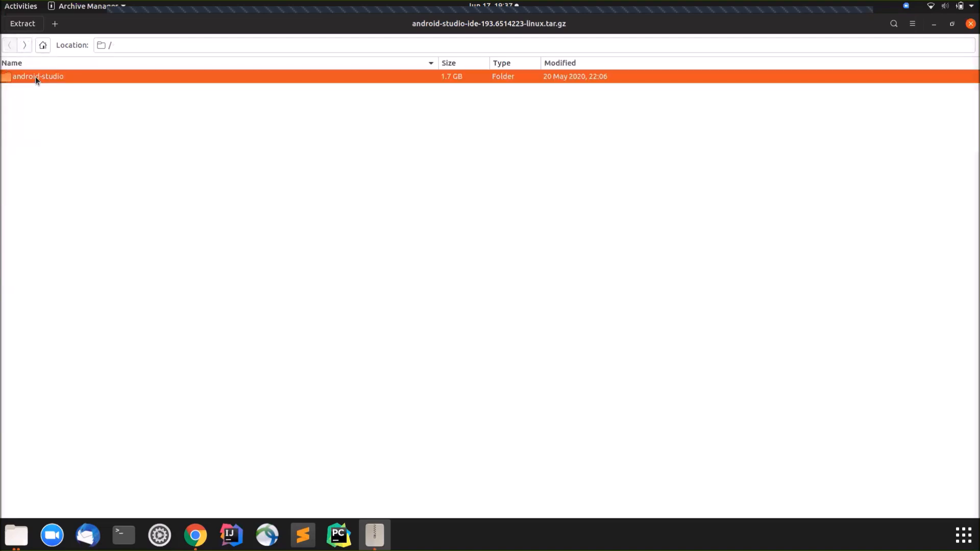
left_click(23, 23)
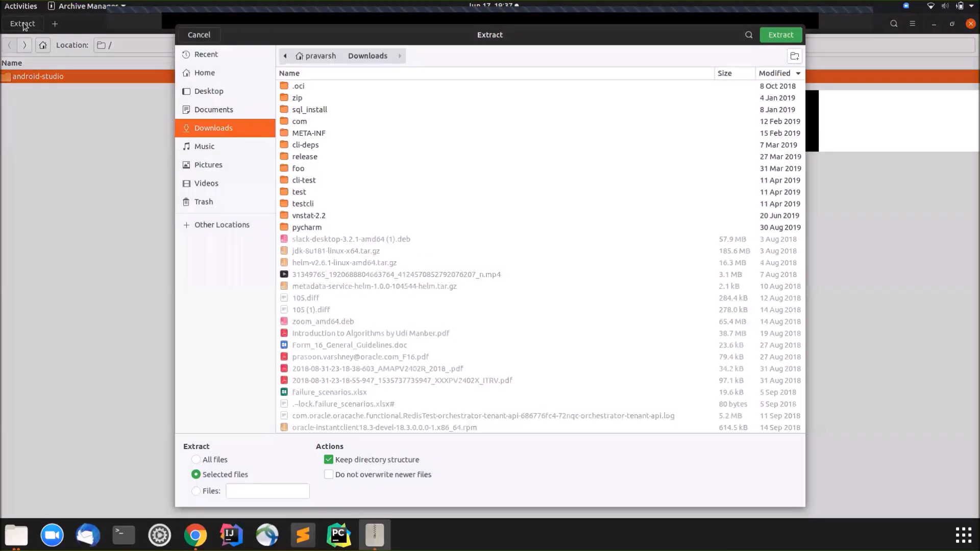
left_click(237, 96)
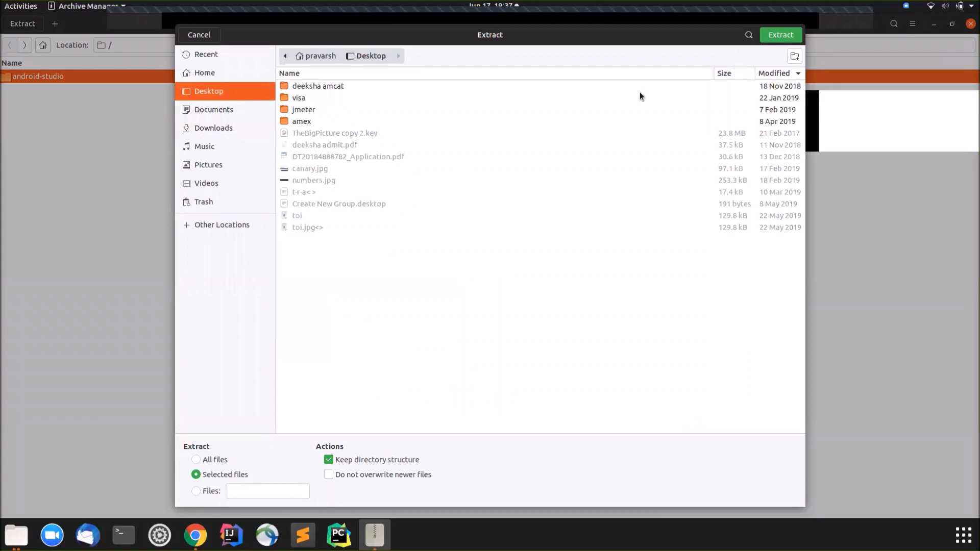
left_click(787, 36)
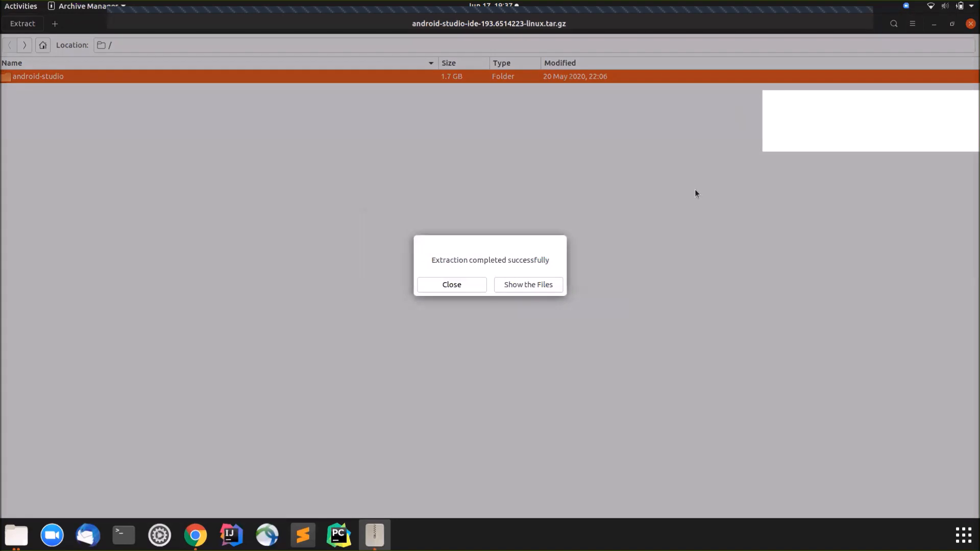
Show the extracted files, open the android-studio/bin folder and select studio.sh.
left_click(509, 286)
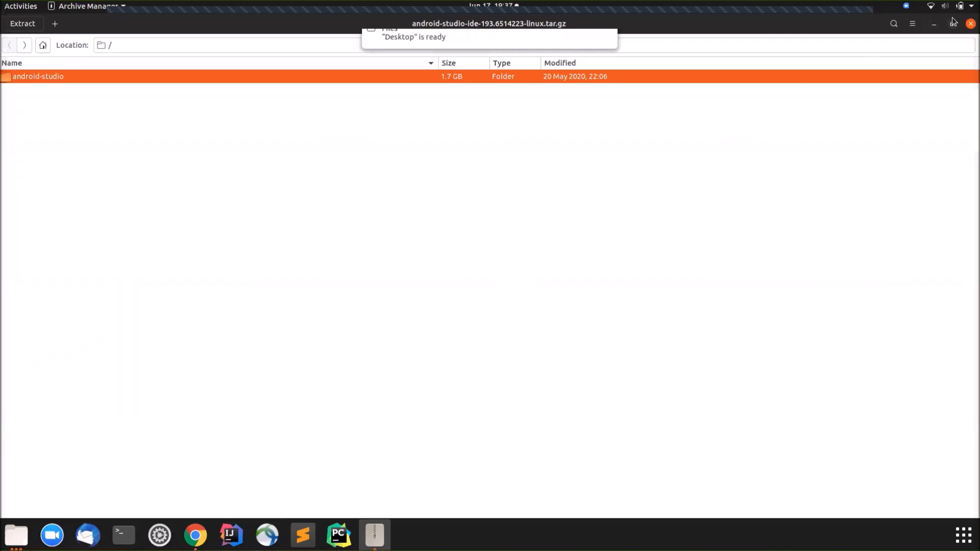
left_click(934, 24)
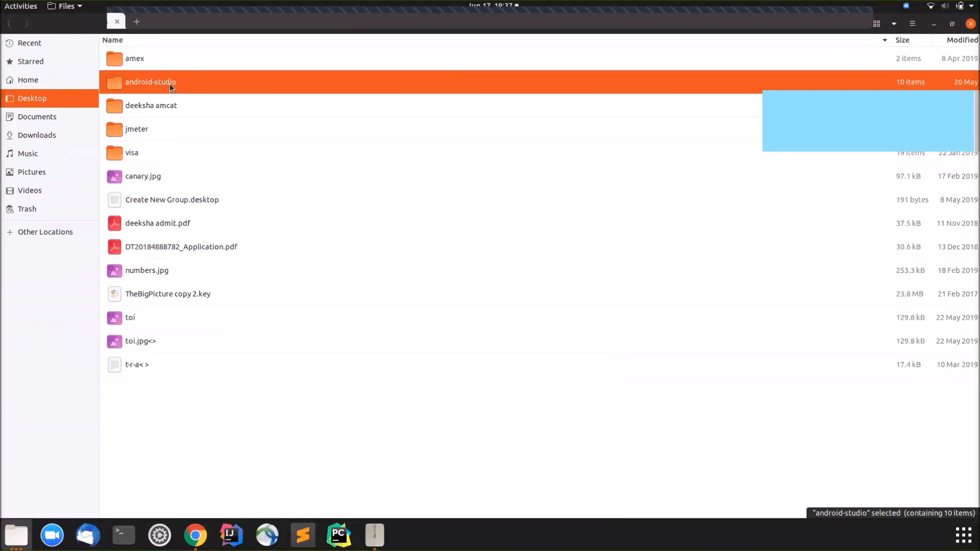
double_click(284, 84)
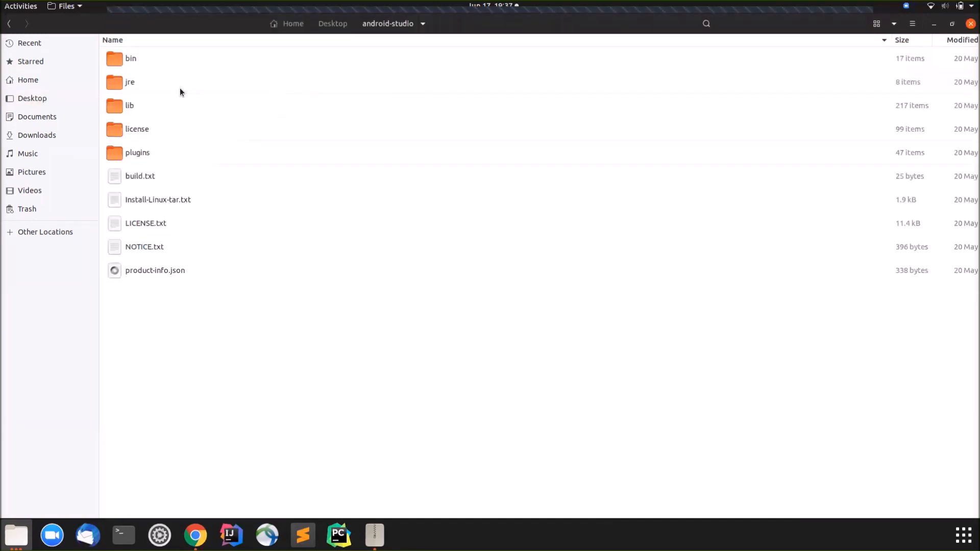
double_click(166, 59)
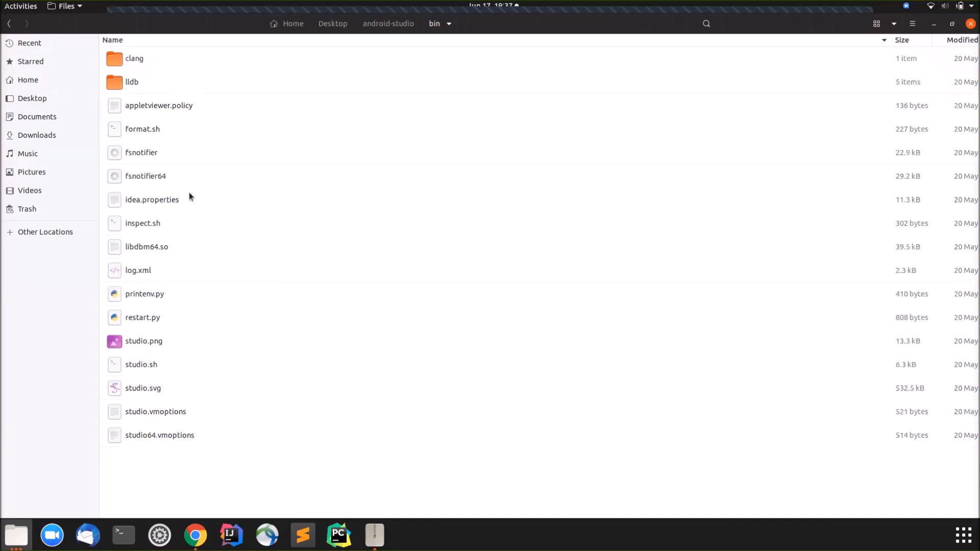
left_click(182, 366)
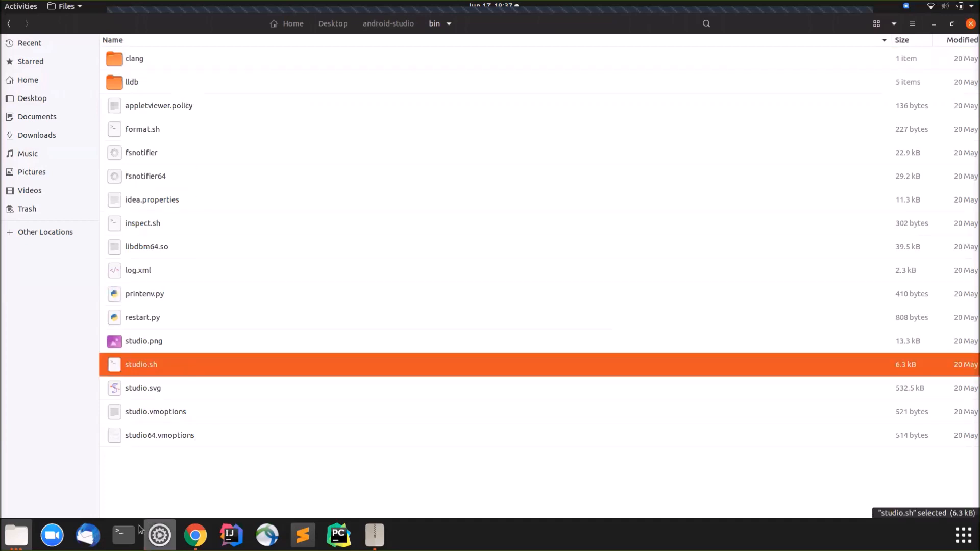
In a terminal, change to ~/Desktop/android-studio/bin/ and list all its files in long format.
left_click(124, 536)
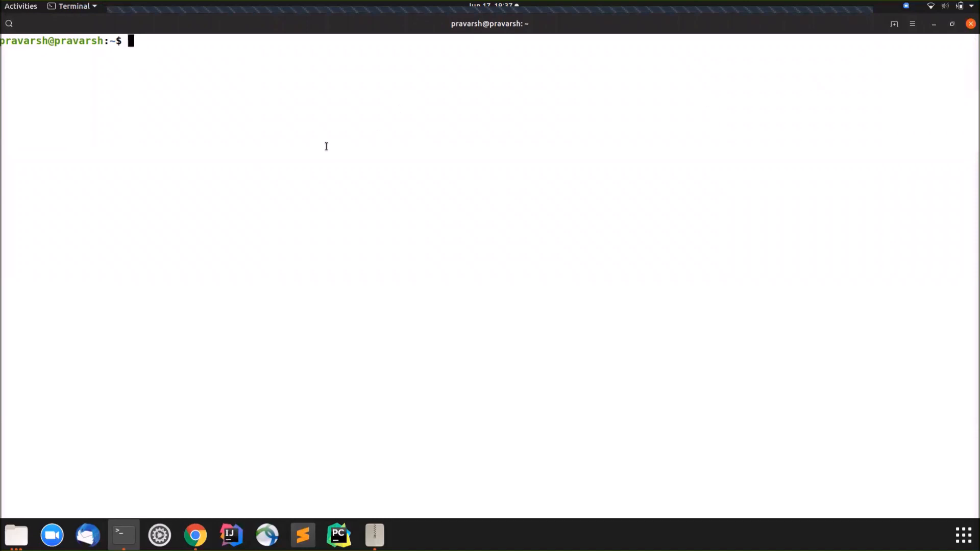
type("cd ~/De")
key("Tab")
type("an")
key("Tab")
type("b")
key("Tab")
key("Return")
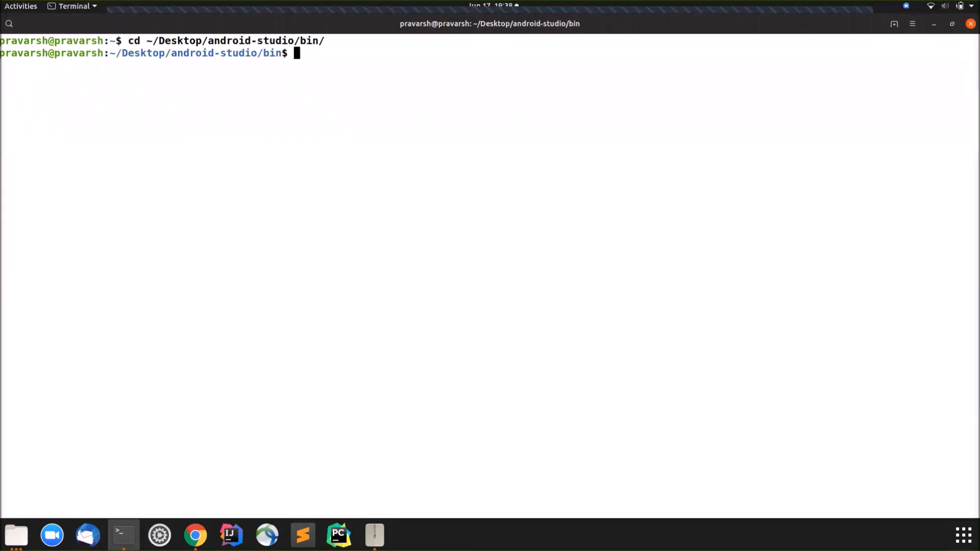
type("ls -al")
key("Return")
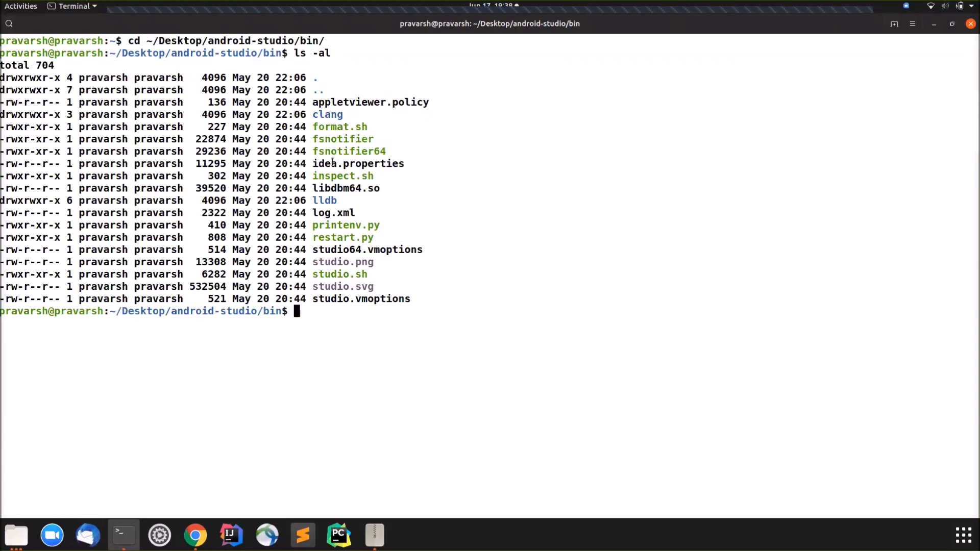
Launch Android Studio by running ./studio.sh and choose not to import settings.
type("./stu")
key("Tab")
key("Return")
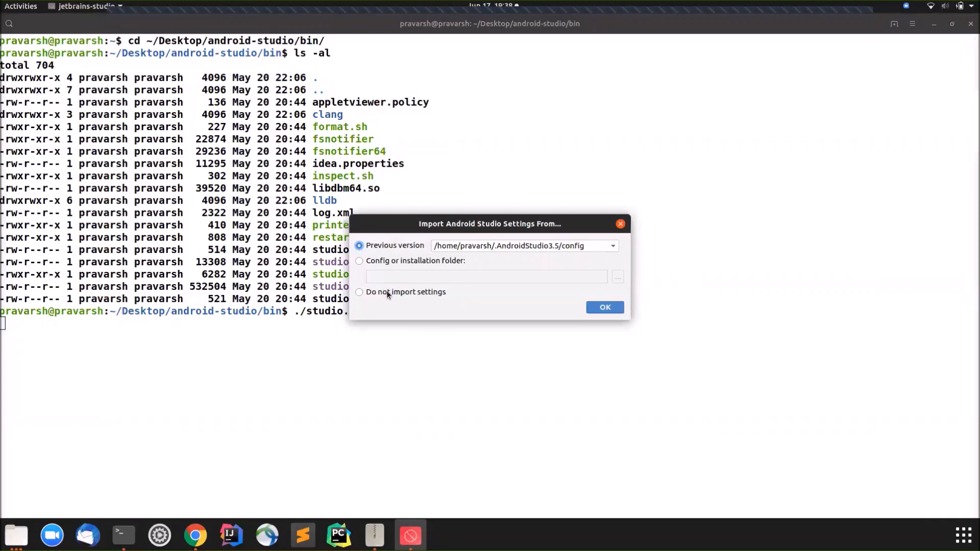
left_click(359, 292)
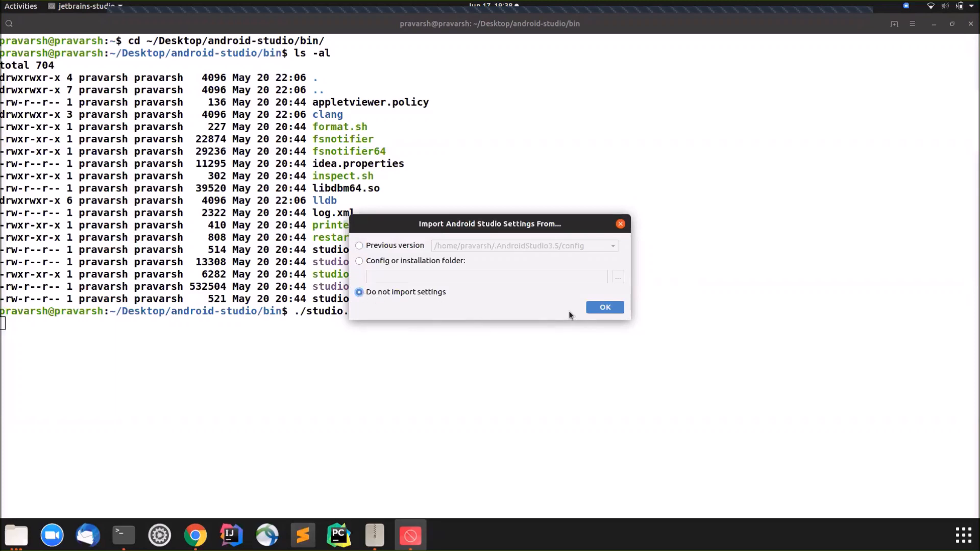
left_click(604, 307)
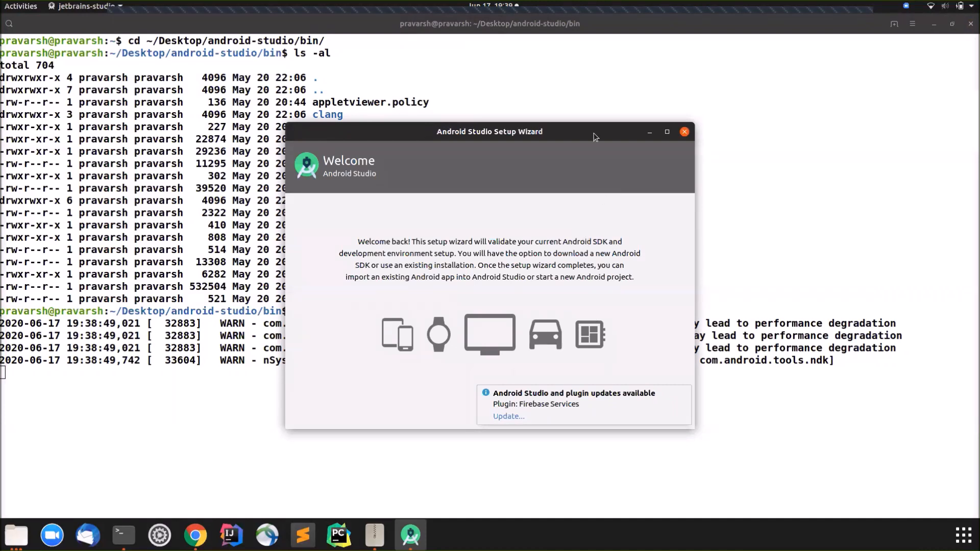
Proceed through the setup wizard with the Standard install type and choose the Darcula UI theme.
left_click_drag(589, 133, 544, 107)
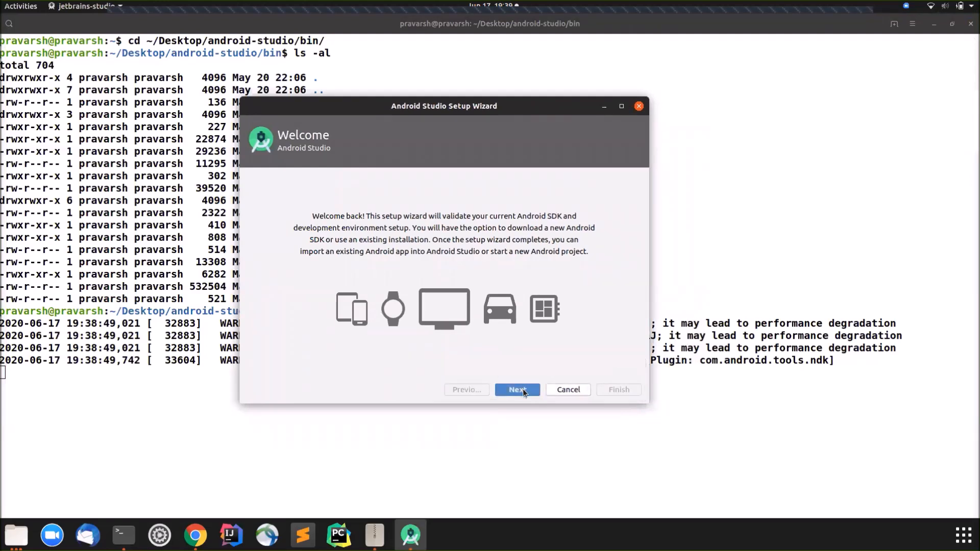
left_click(522, 389)
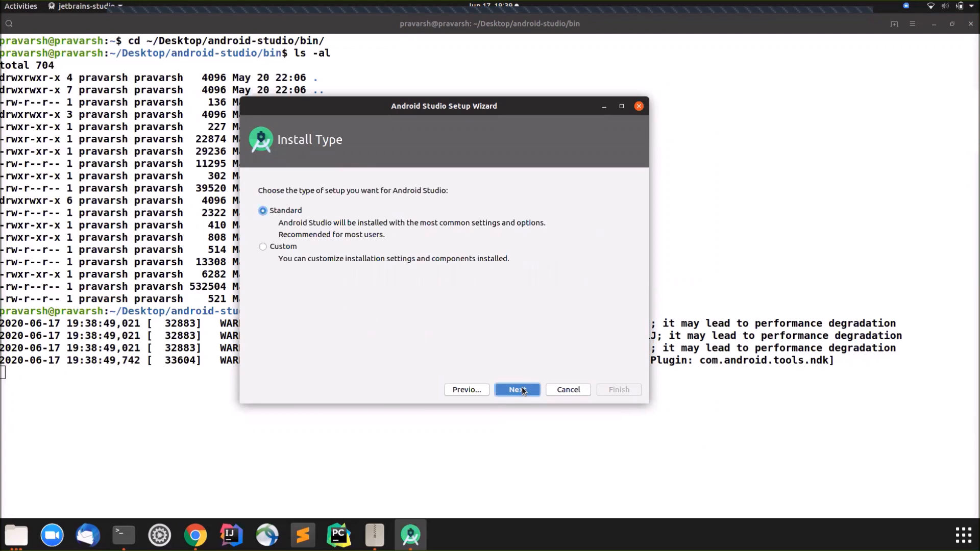
left_click(522, 389)
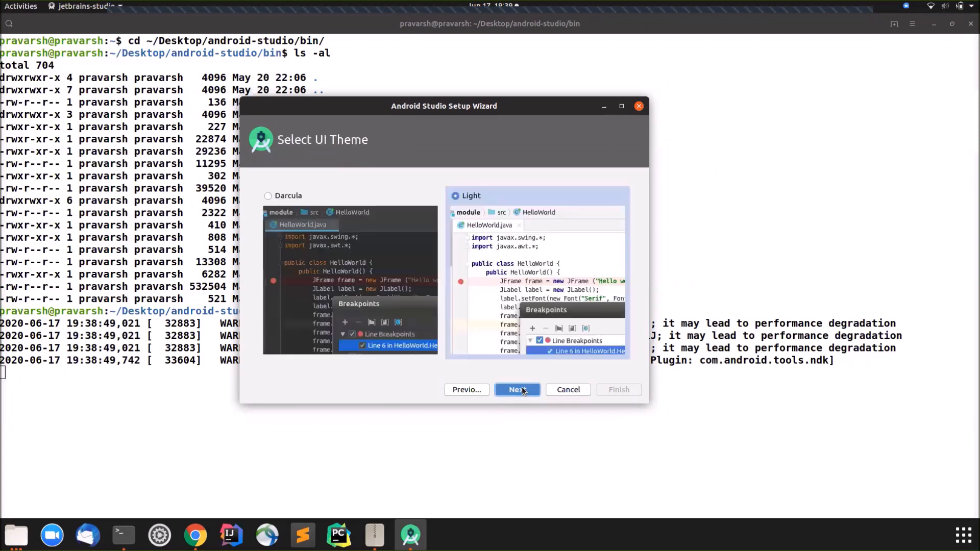
left_click(394, 314)
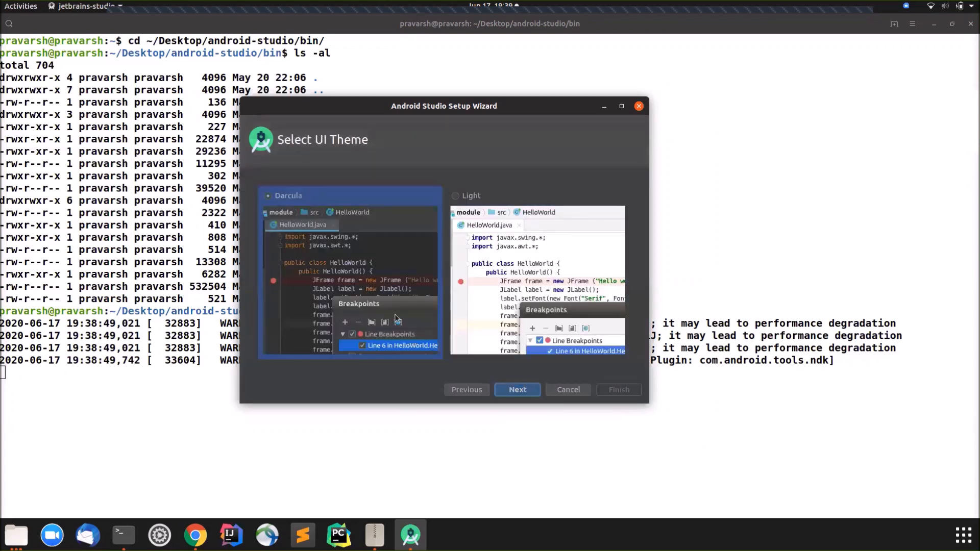
left_click(514, 394)
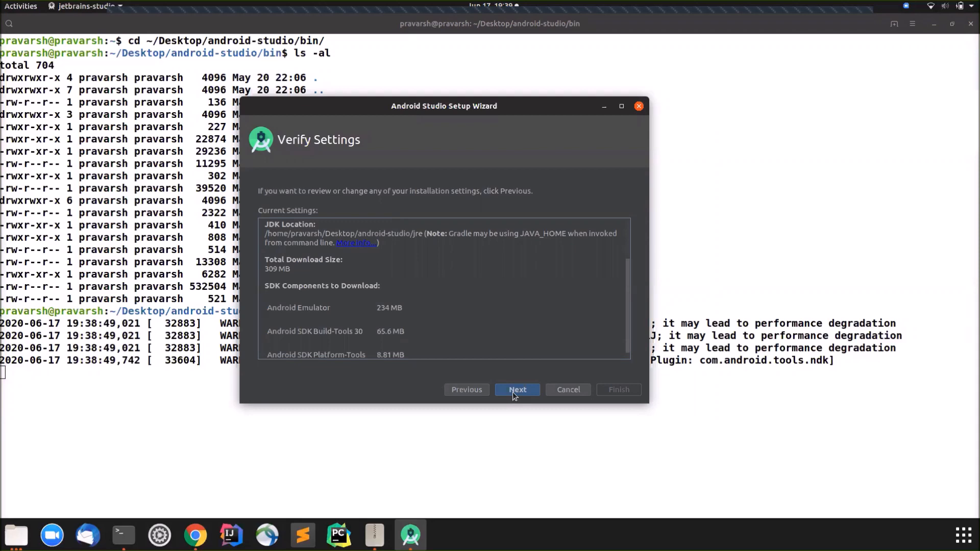
Accept the setup and emulator settings to download the SDK components, then finish the wizard and bring up the Android Studio welcome window.
left_click(513, 392)
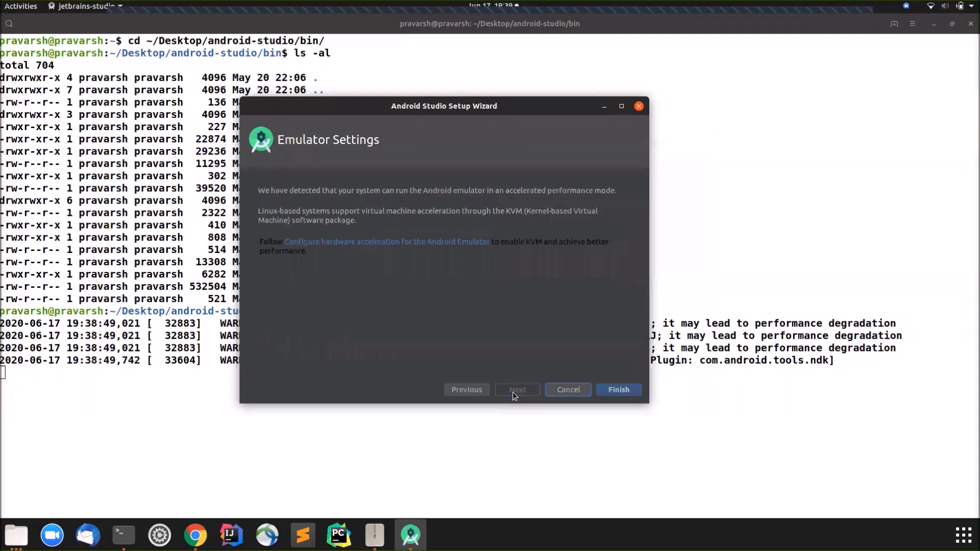
left_click(612, 390)
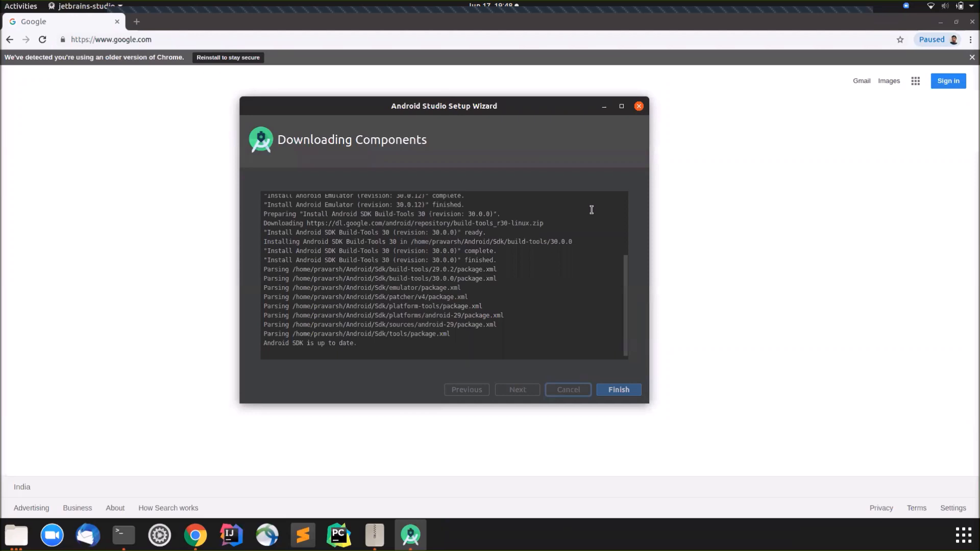
left_click(617, 390)
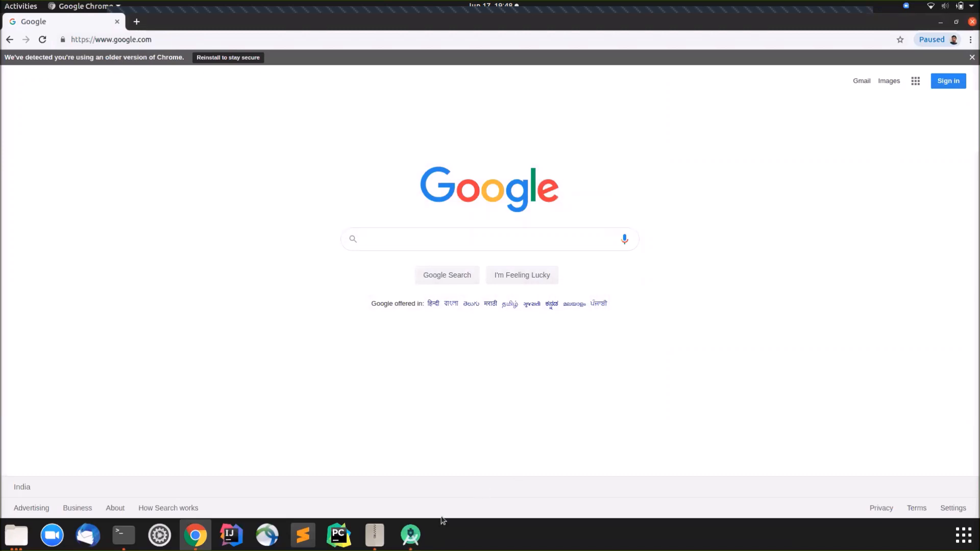
left_click(410, 535)
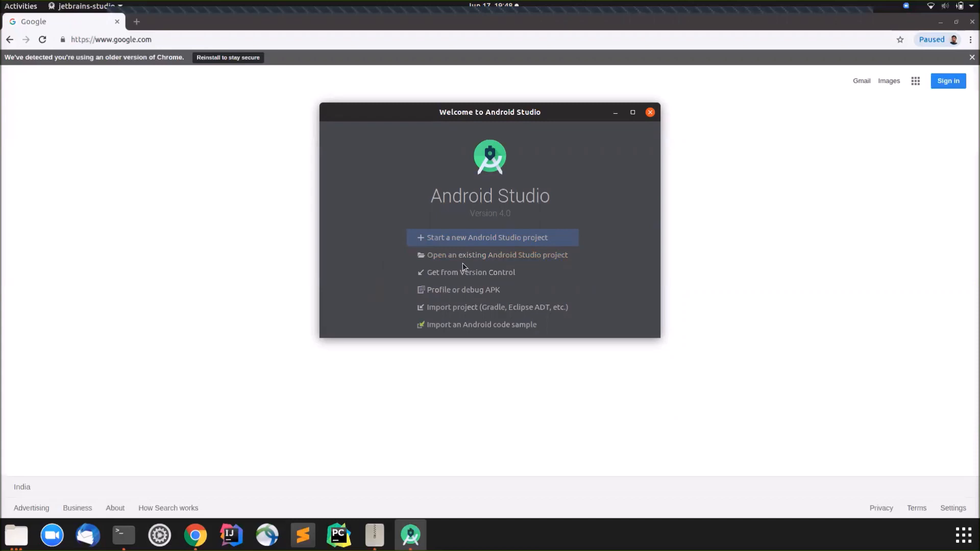
Start a new Android Studio project from the Phone and Tablet Empty Activity template.
left_click(442, 238)
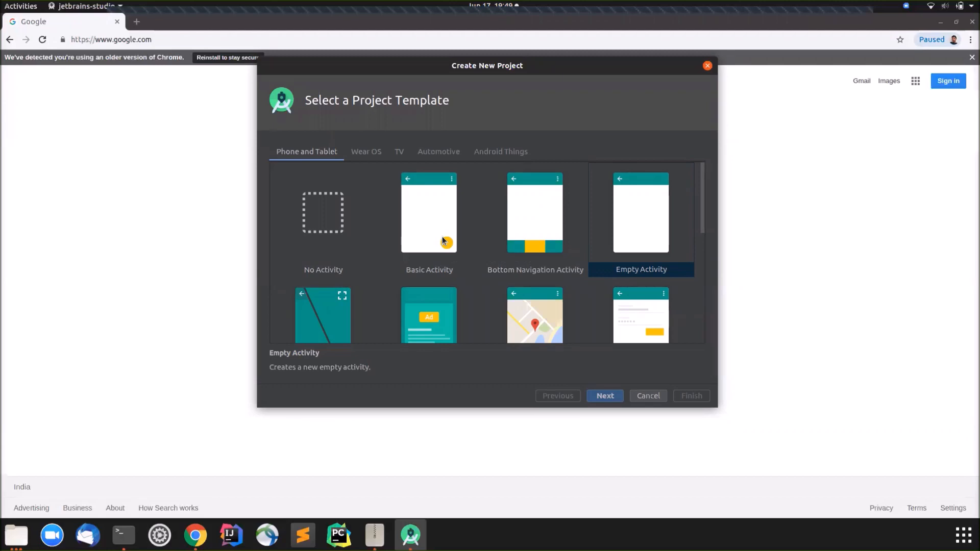
left_click(664, 225)
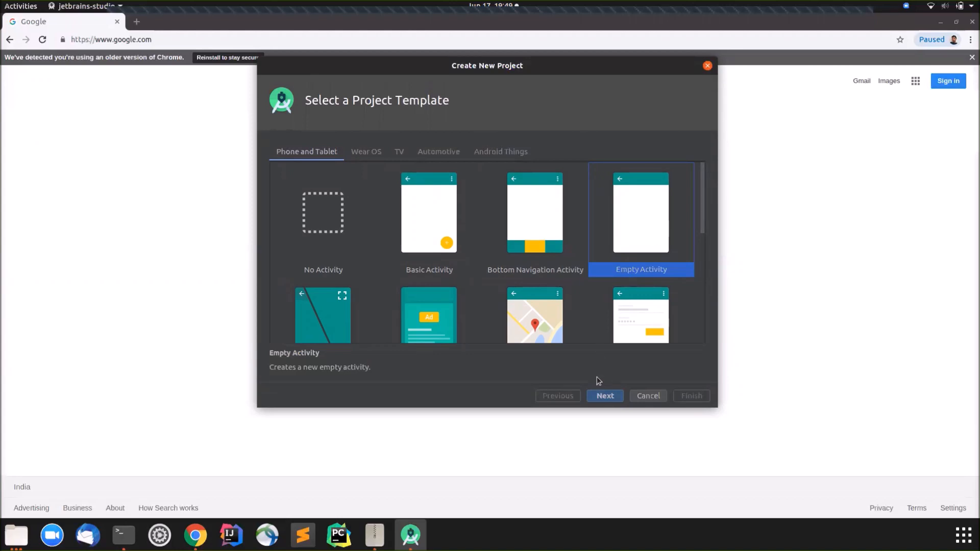
left_click(604, 396)
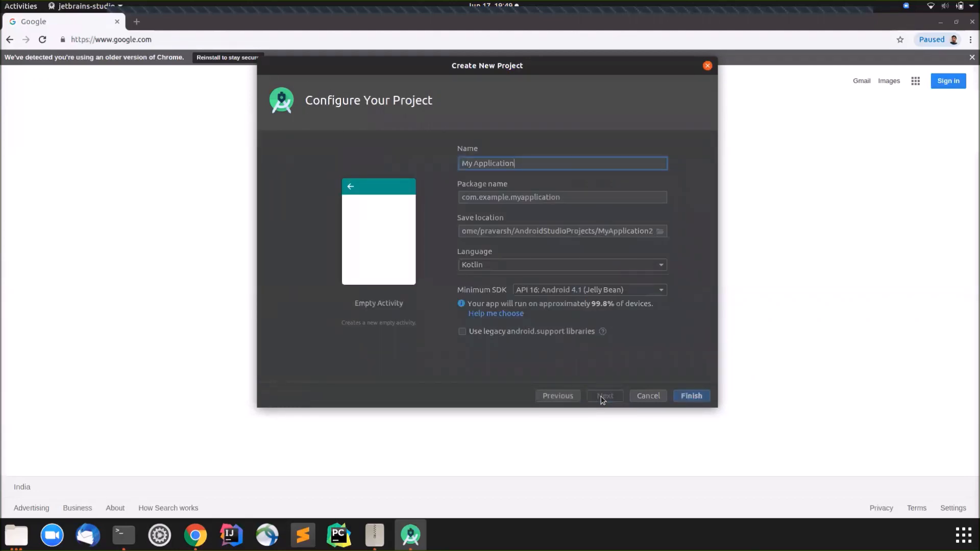
Name the project FirstApplication and create it with Kotlin and minimum SDK API 16: Android 4.1 (Jelly Bean).
key("BackSpace")
key("BackSpace")
key("BackSpace")
key("BackSpace")
key("BackSpace")
key("BackSpace")
key("BackSpace")
key("BackSpace")
key("BackSpace")
key("BackSpace")
key("BackSpace")
key("BackSpace")
key("BackSpace")
key("BackSpace")
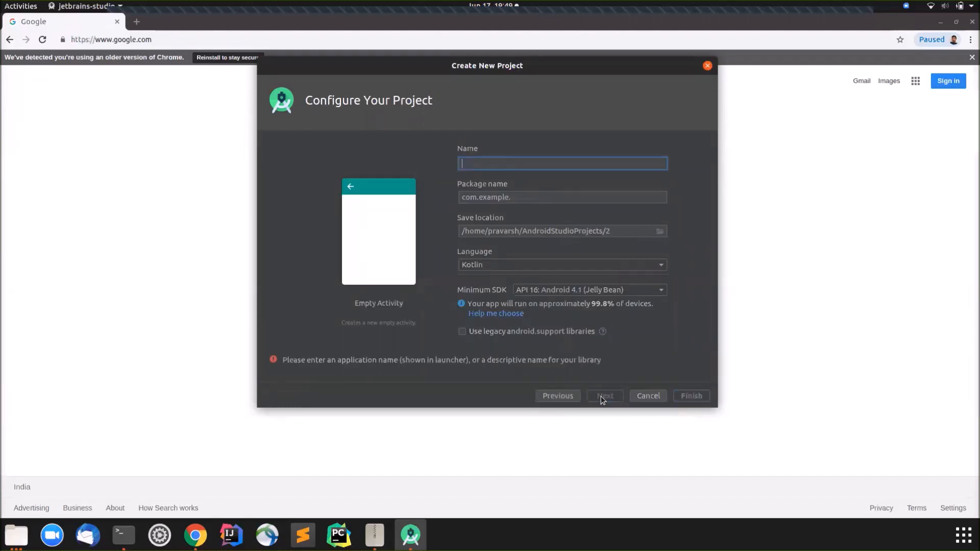
type("First")
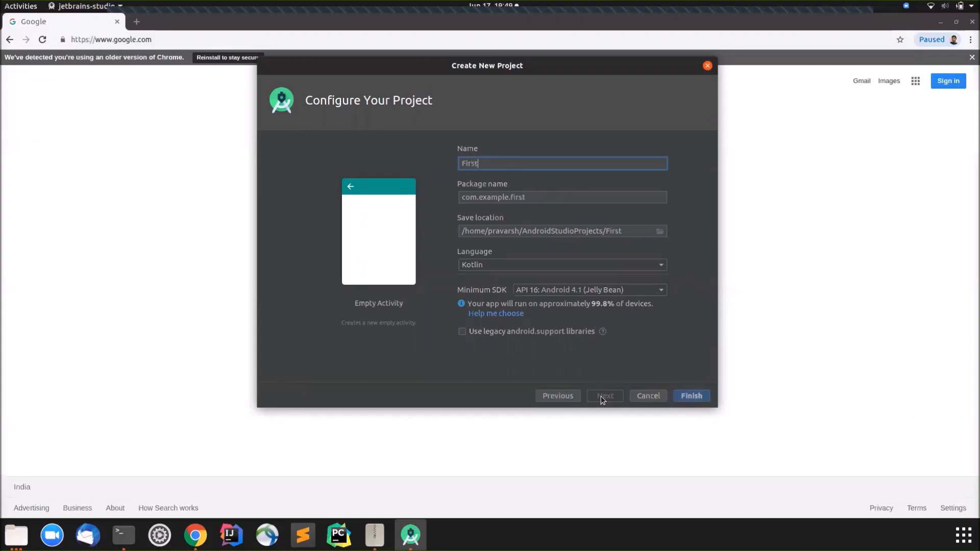
type("Application")
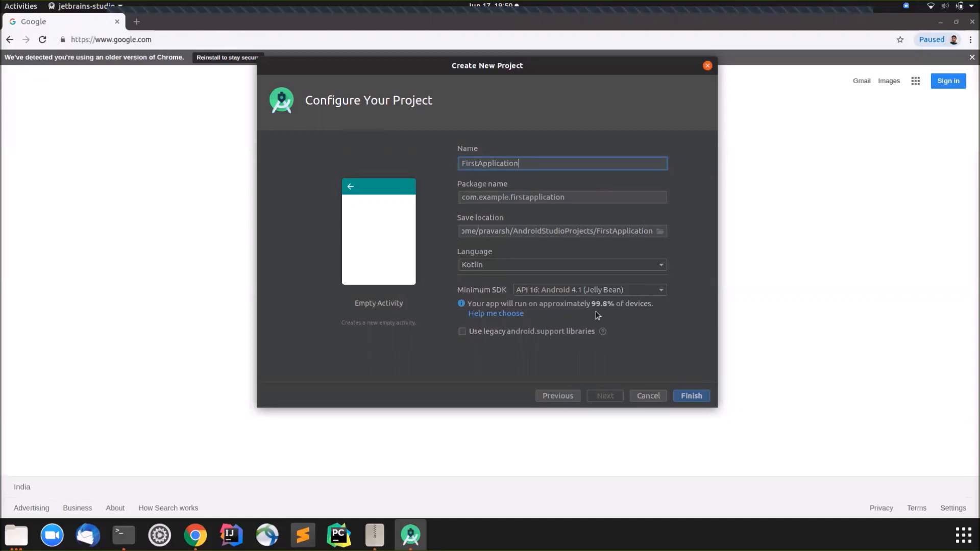
left_click(691, 398)
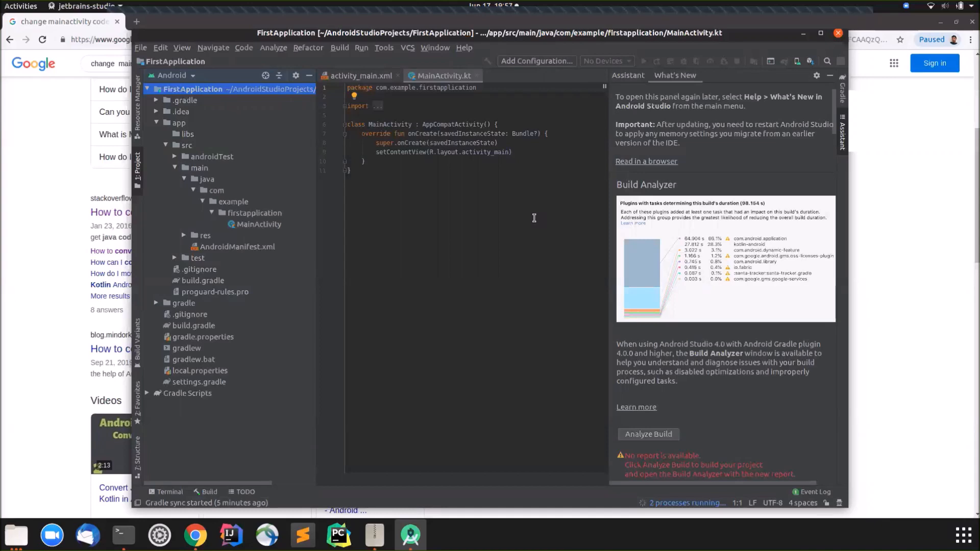
From the open FirstApplication project, start another new project using the Empty Activity template.
left_click(141, 48)
mouse_move(240, 60)
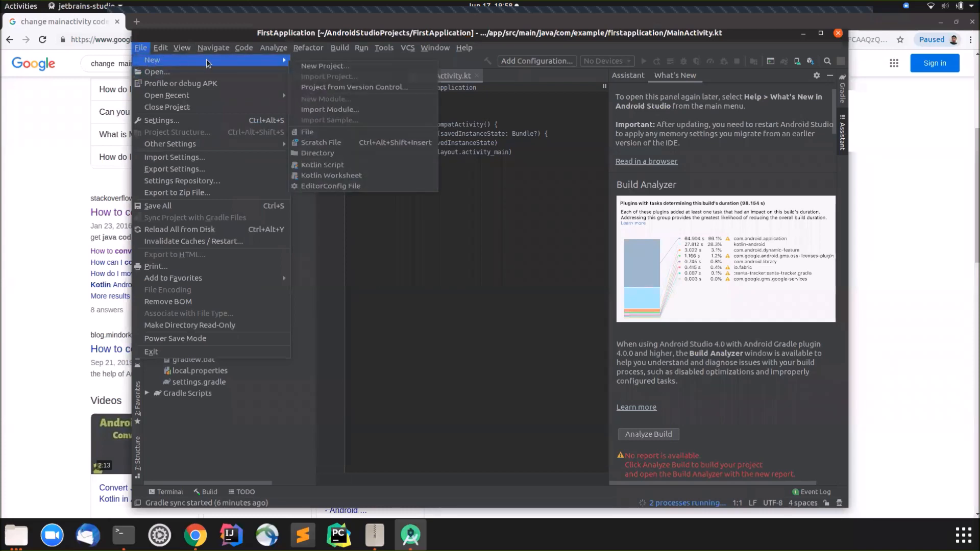
left_click(311, 60)
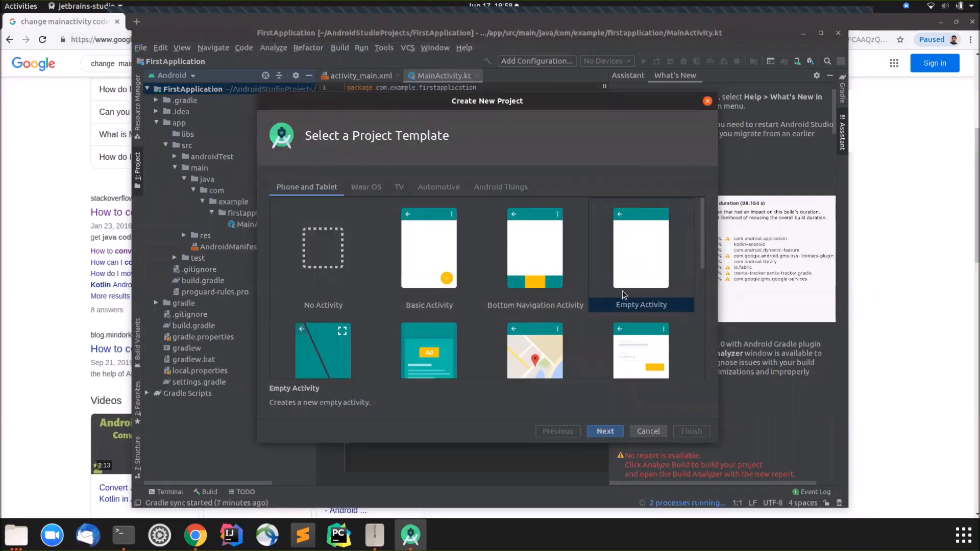
left_click(605, 431)
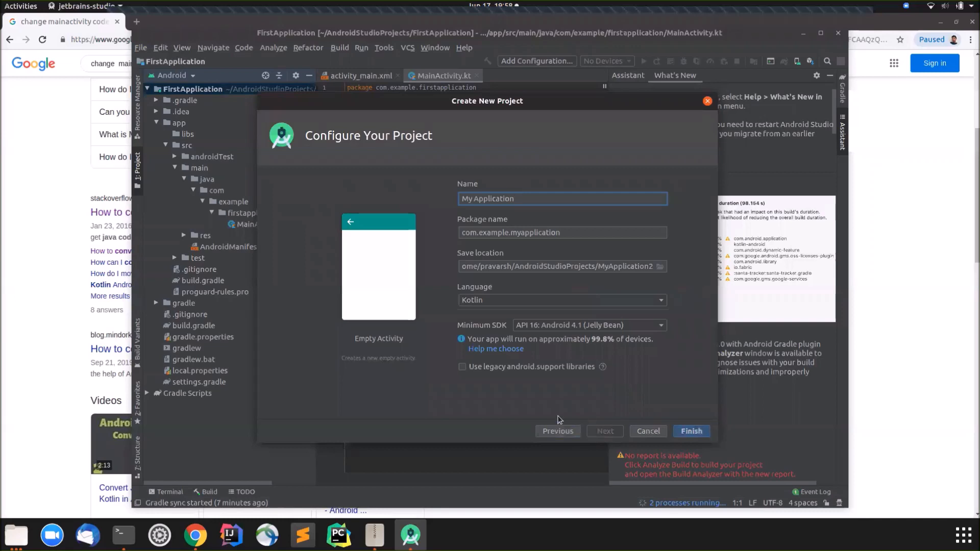
Set the new project's language to Java, create it as My Application, and dismiss the Tip of the Day.
left_click(502, 301)
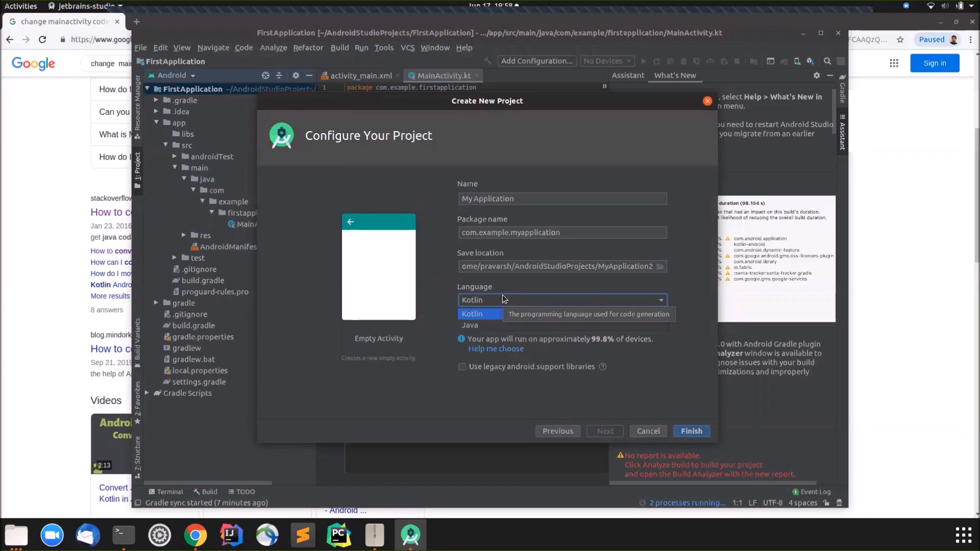
left_click(489, 329)
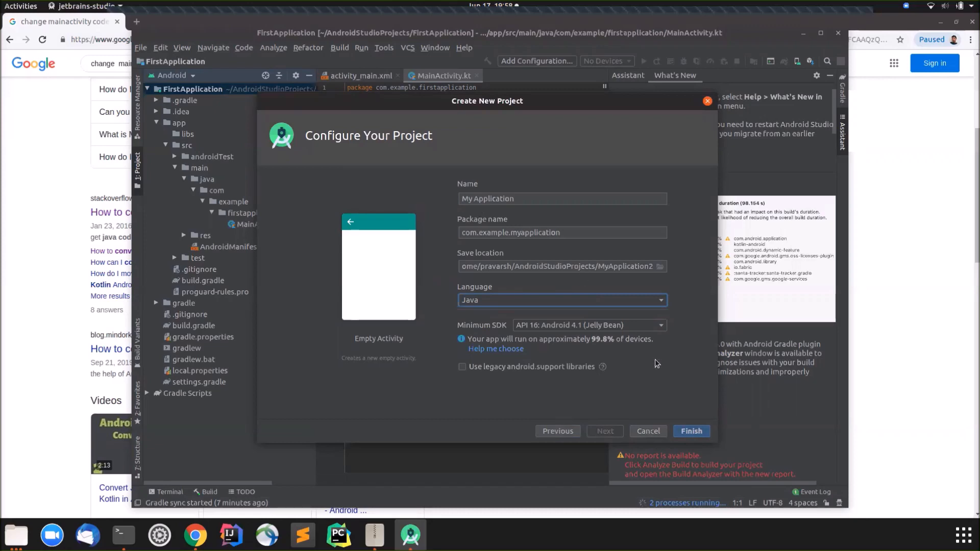
left_click(691, 431)
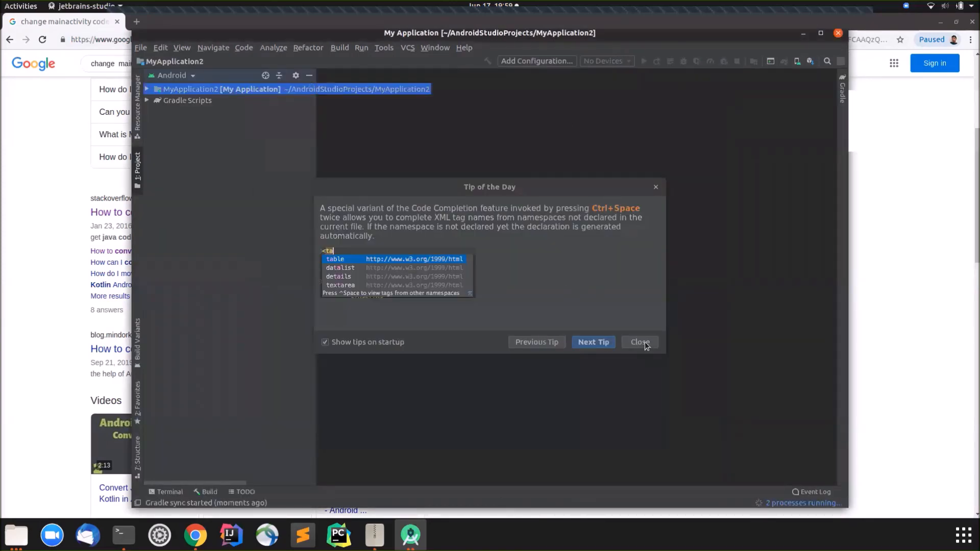
left_click(645, 343)
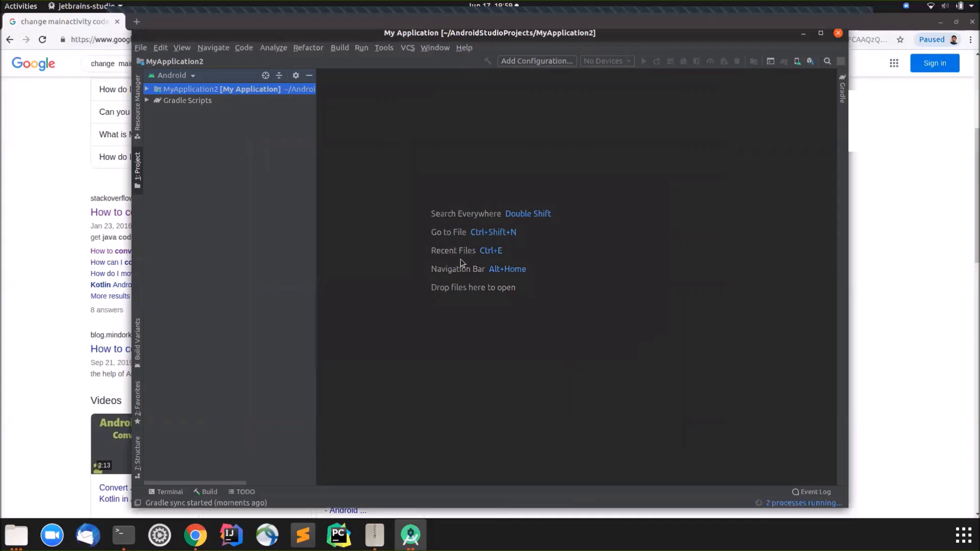
Expand the project's app, src and main folders down to the Java sources and open MainActivity.
left_click(147, 89)
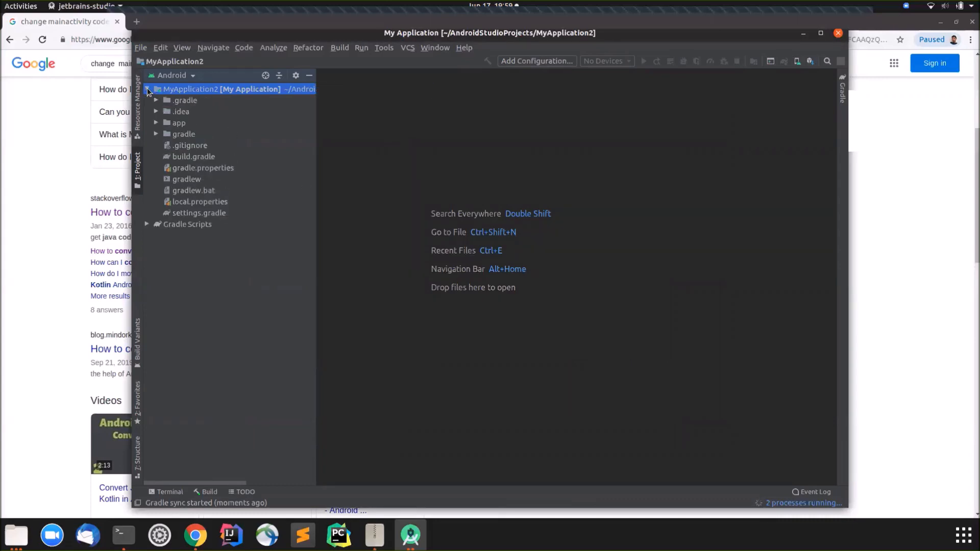
left_click(160, 124)
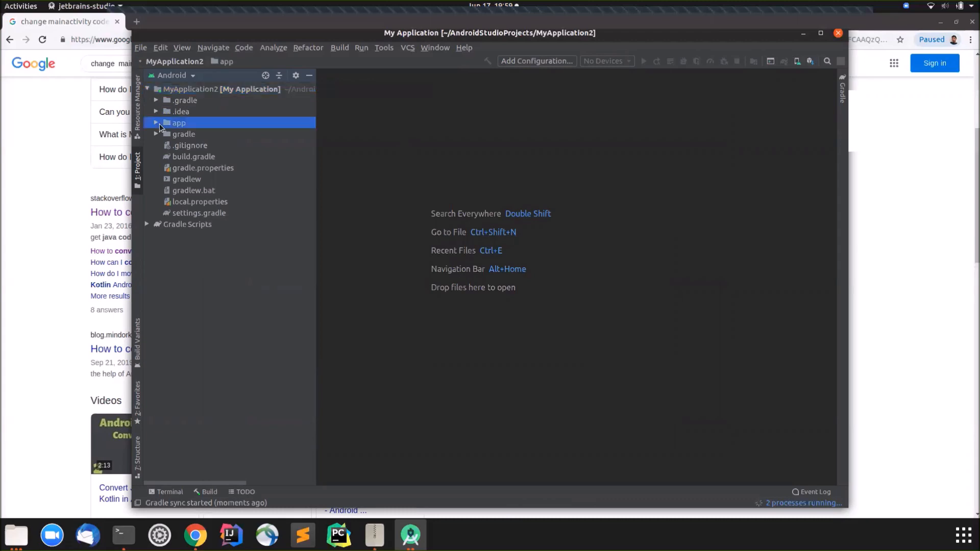
left_click(153, 121)
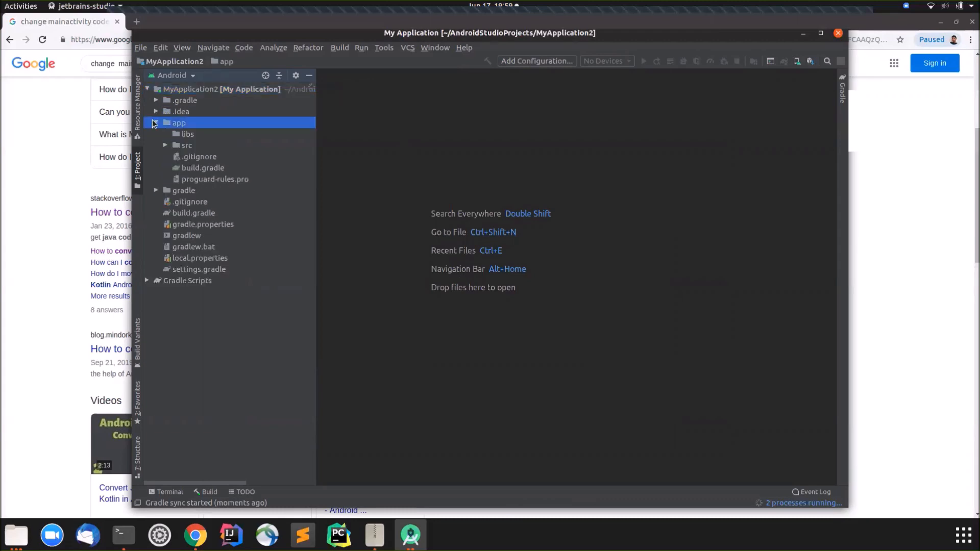
left_click(166, 145)
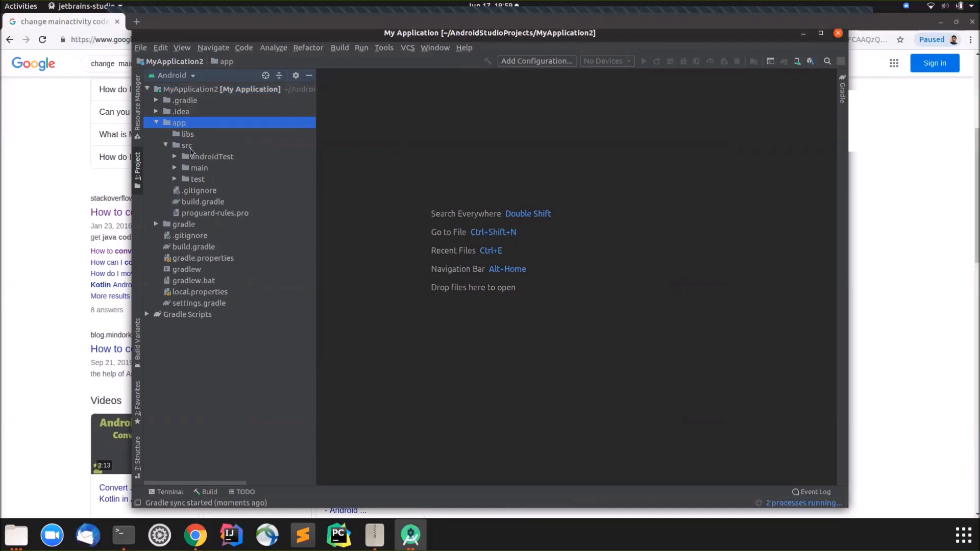
left_click(177, 171)
left_click(183, 178)
double_click(261, 227)
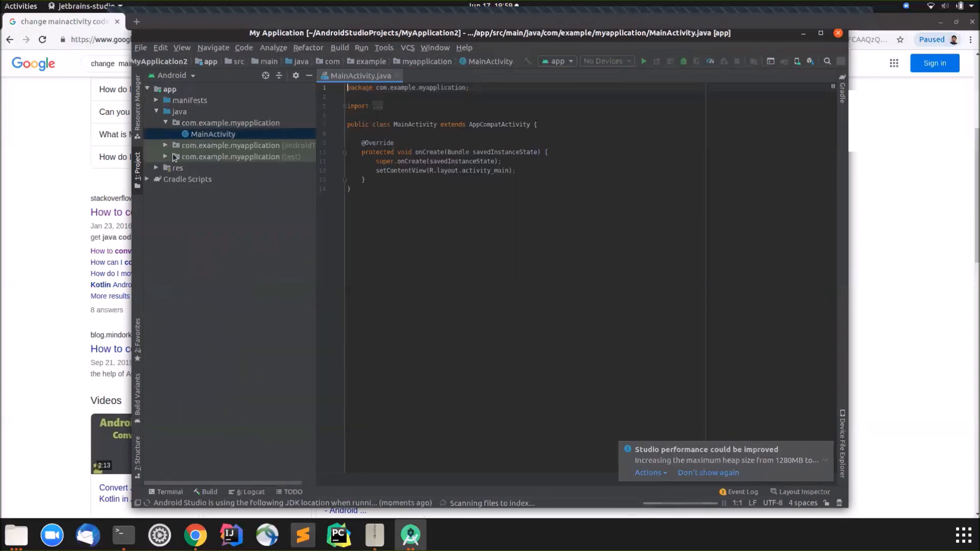
Expand the res and layout folders and open activity_main.xml in the layout editor.
left_click(155, 168)
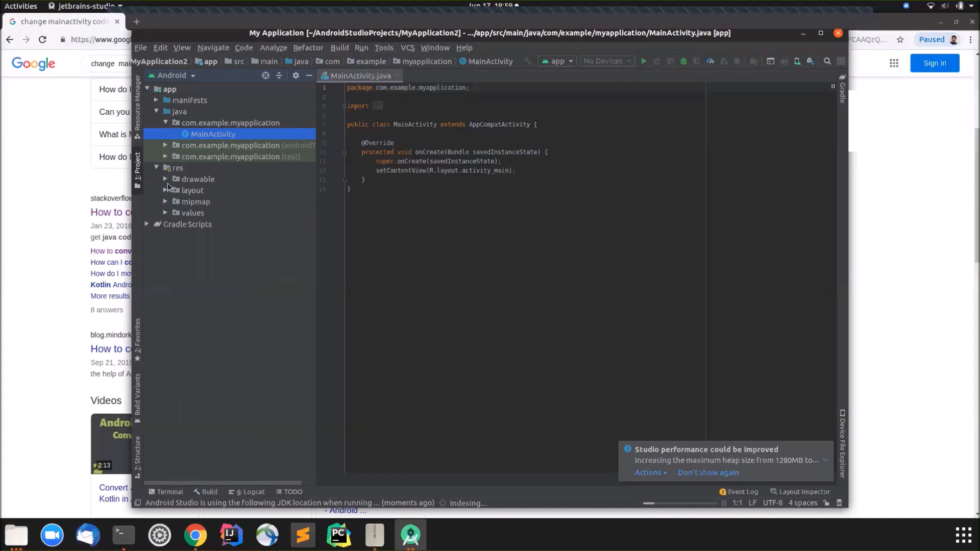
left_click(166, 190)
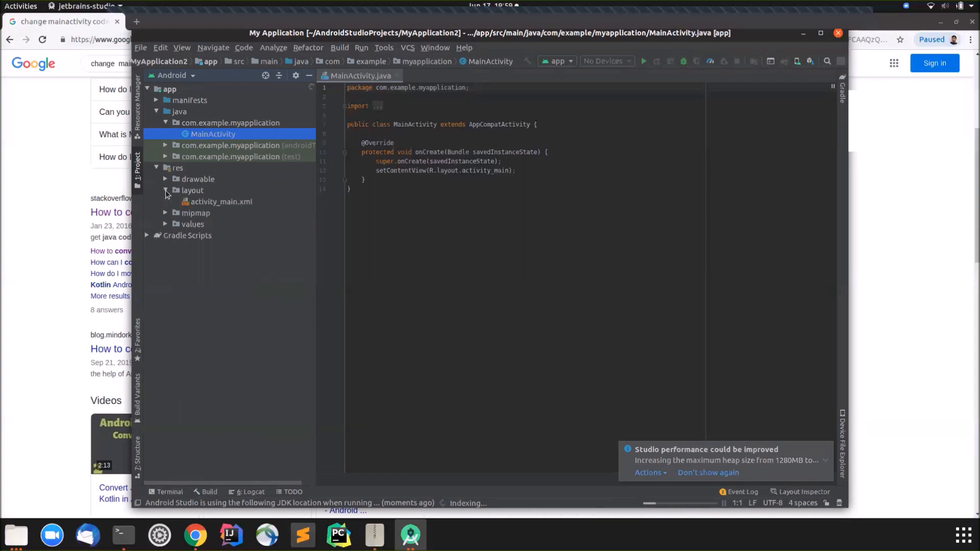
double_click(212, 204)
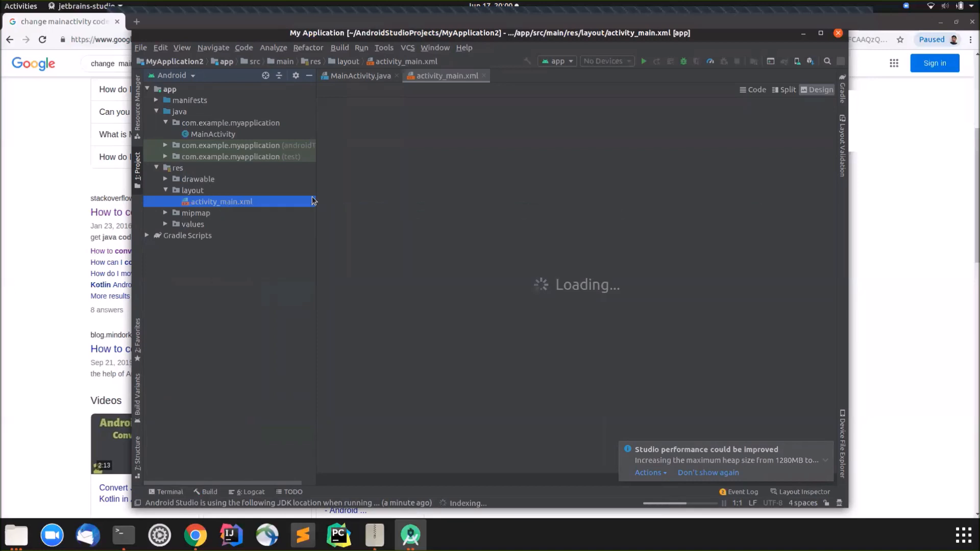
double_click(585, 26)
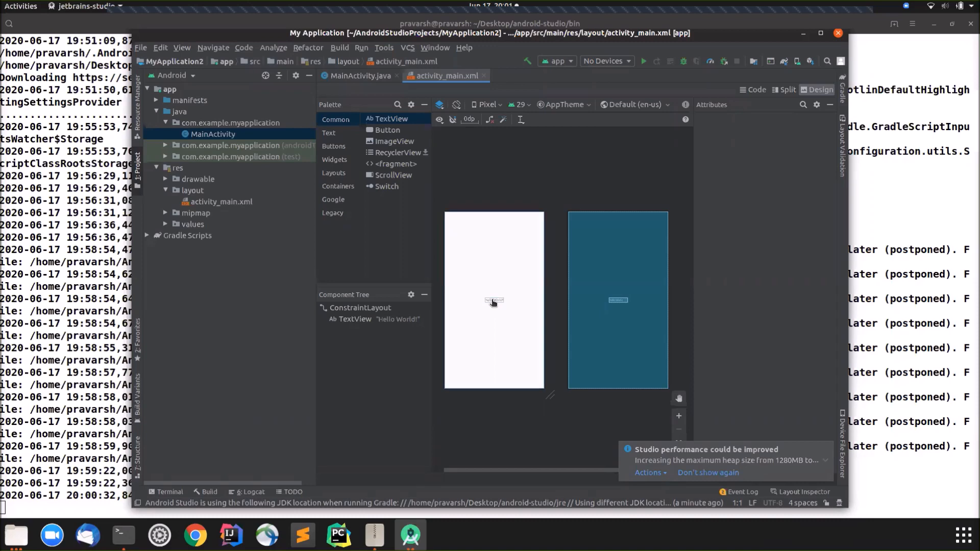
Show activity_main.xml as code and delete the TextView's android:text line.
left_click(752, 91)
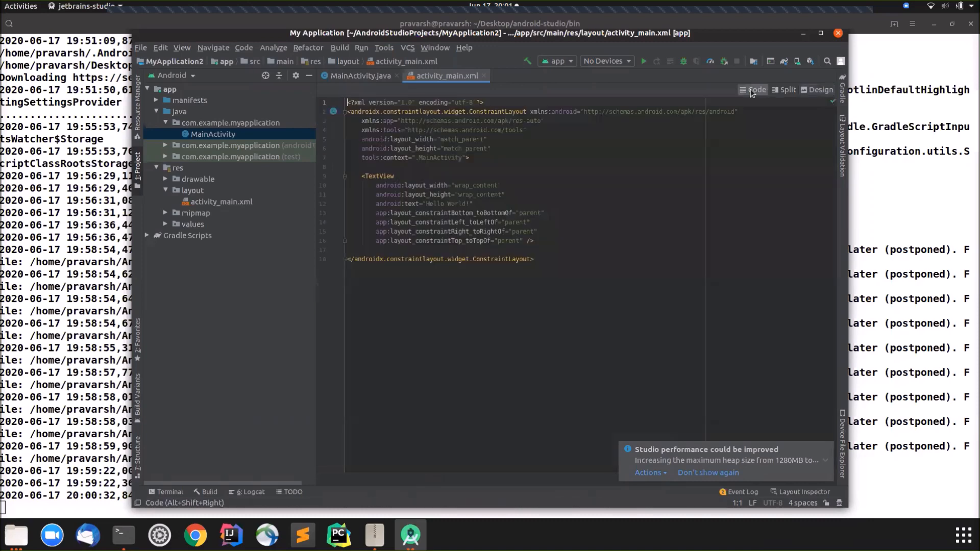
triple_click(416, 204)
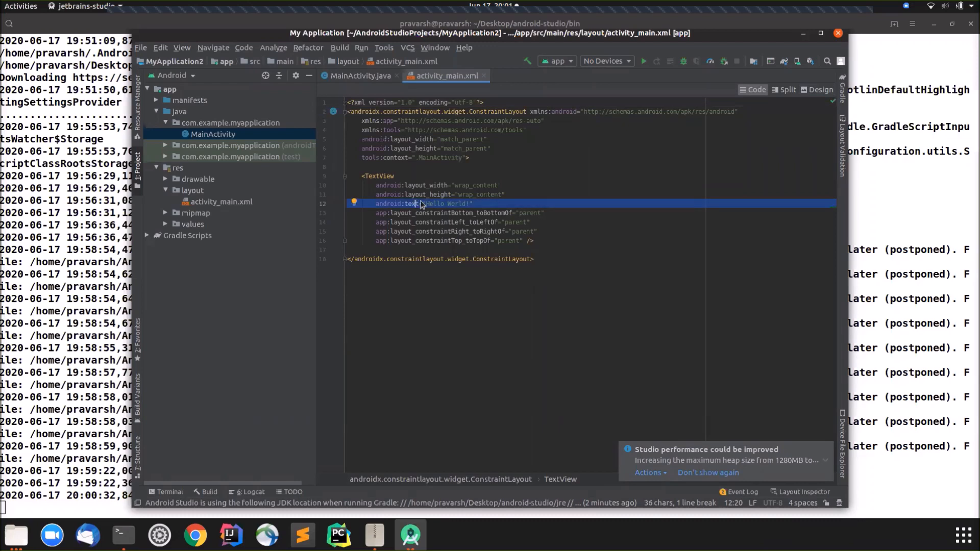
key("Delete")
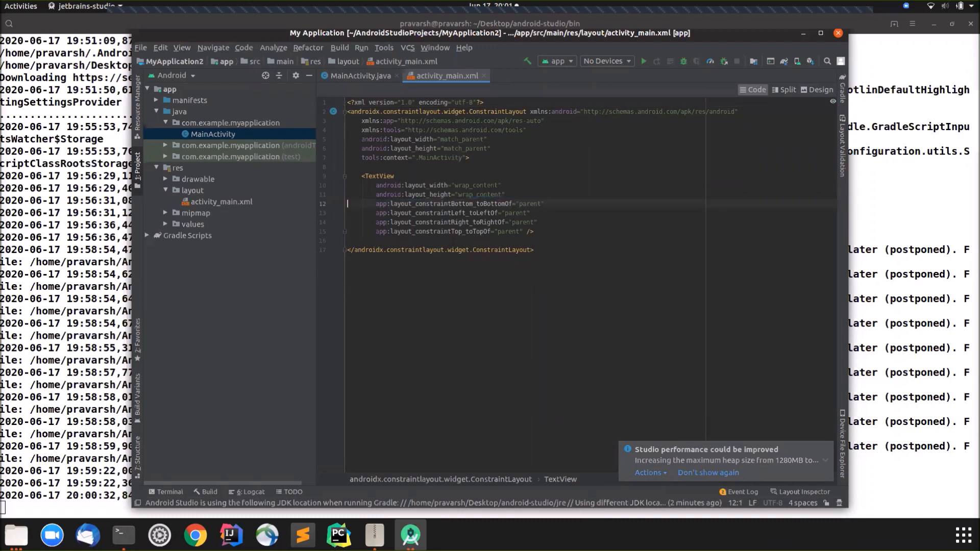
Add android:id="@+id/textView" to the TextView in activity_main.xml and reformat the code.
key("Return")
type("and")
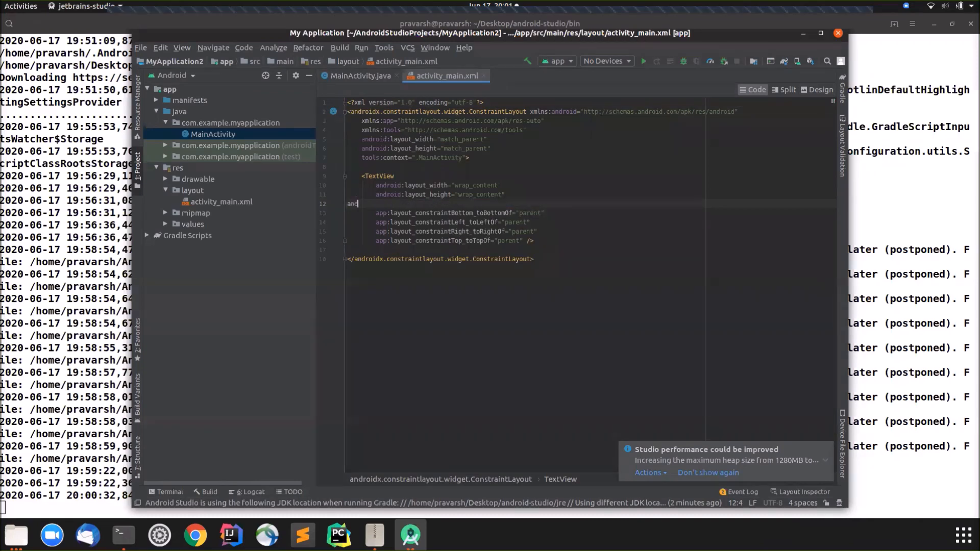
type("roid:id=\"\"")
key("Return")
key("Return")
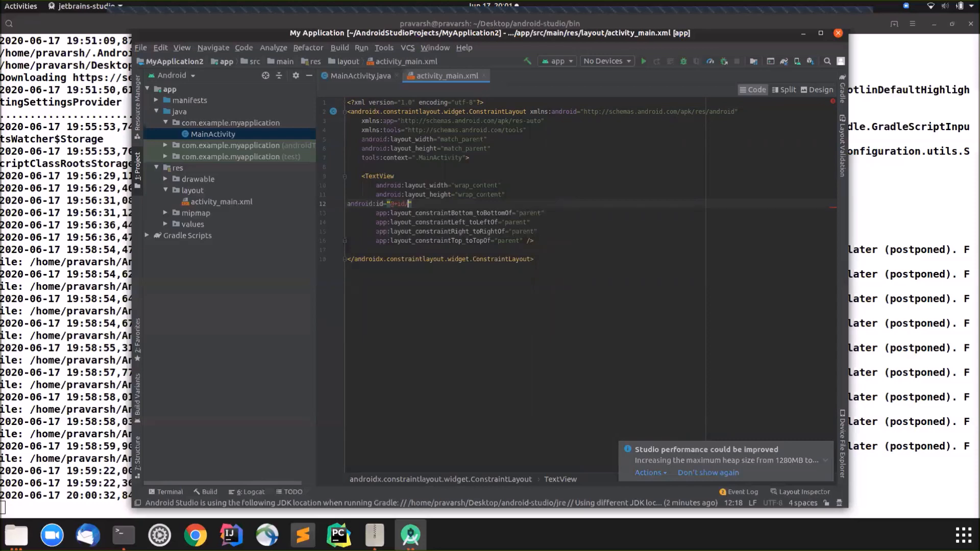
type("textView")
key("ctrl+alt+l")
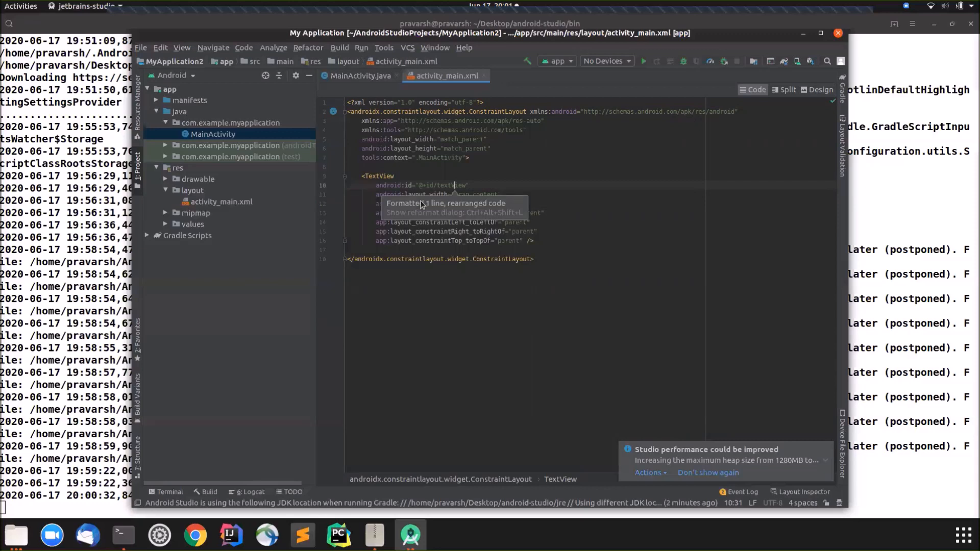
left_click(462, 171)
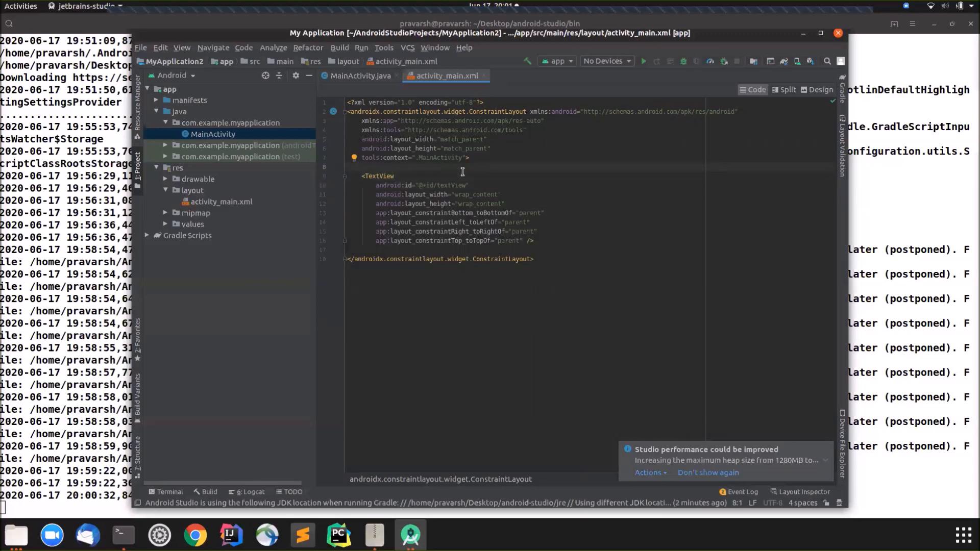
Place a Button in the upper part of the layout at about 136dp, 120dp using the design view and review its XML code.
left_click(822, 88)
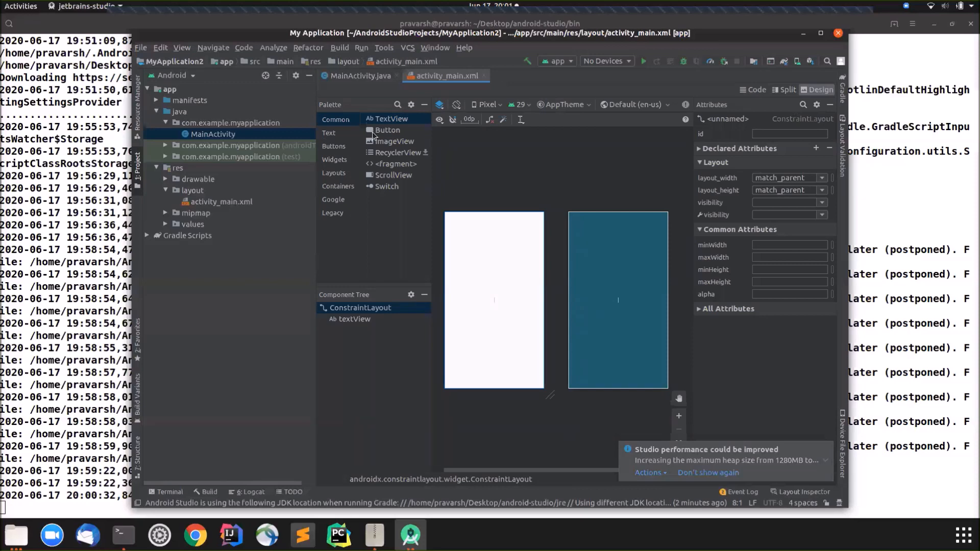
left_click_drag(383, 131, 499, 246)
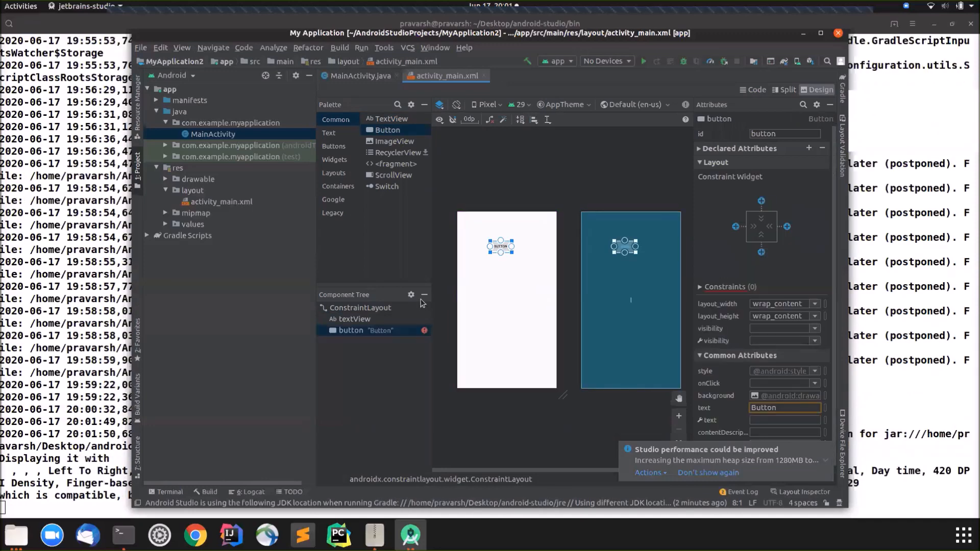
left_click(753, 90)
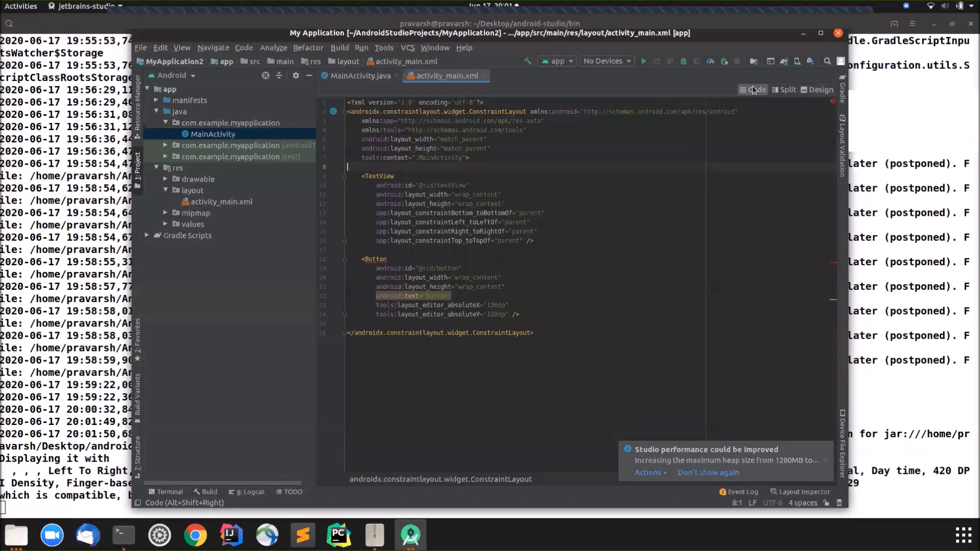
left_click(512, 285)
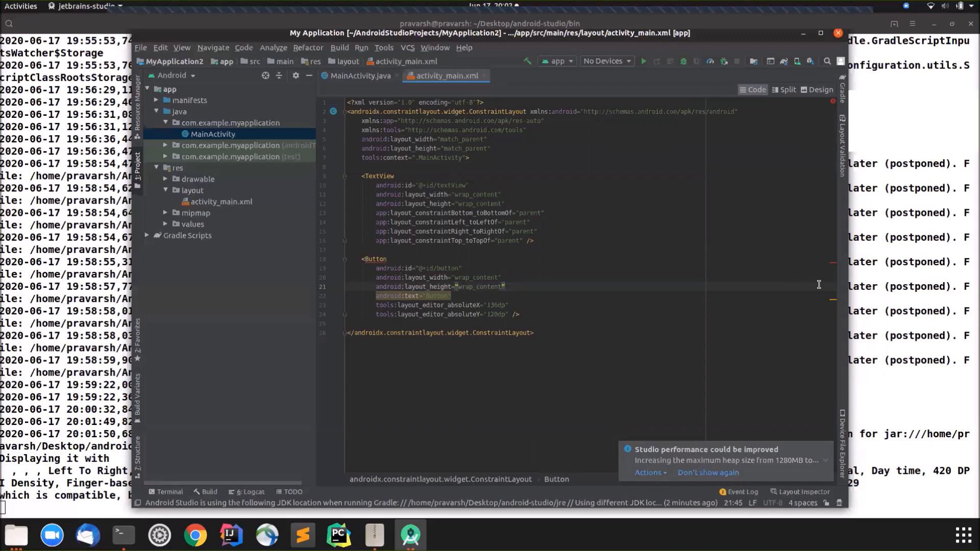
mouse_move(834, 266)
left_click_drag(521, 315, 347, 261)
left_click(437, 195)
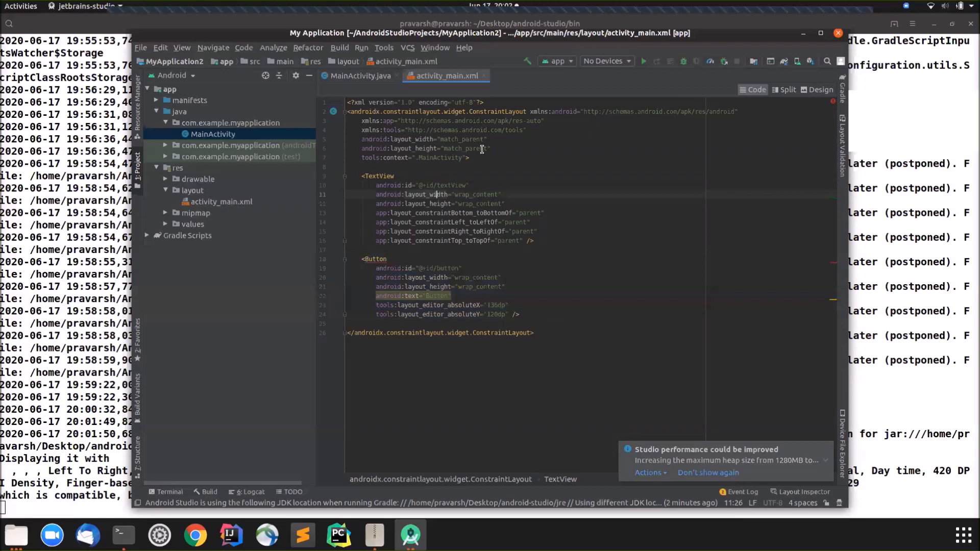
Replace the root ConstraintLayout with LinearLayout in both the opening and closing tags.
left_click_drag(528, 113, 351, 112)
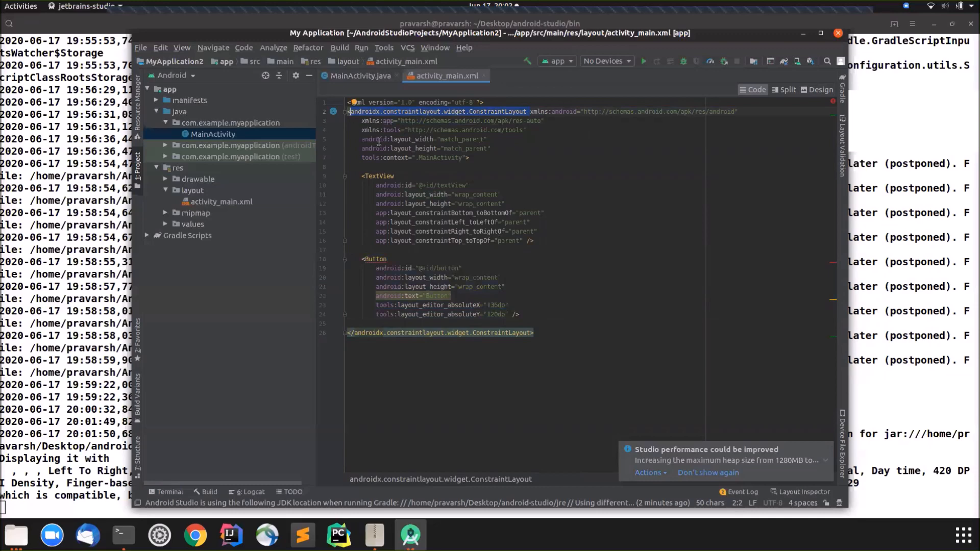
type("LinearLayout")
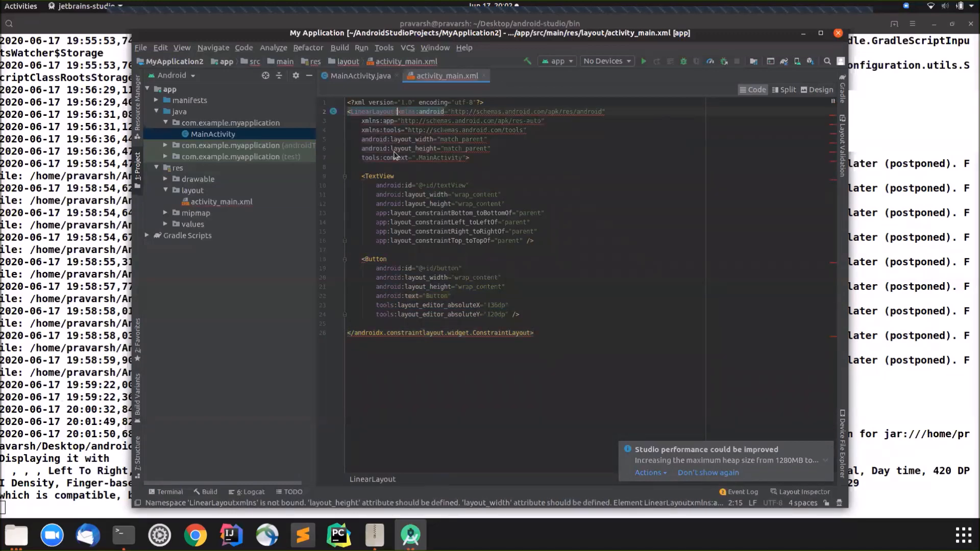
key("Escape")
triple_click(522, 333)
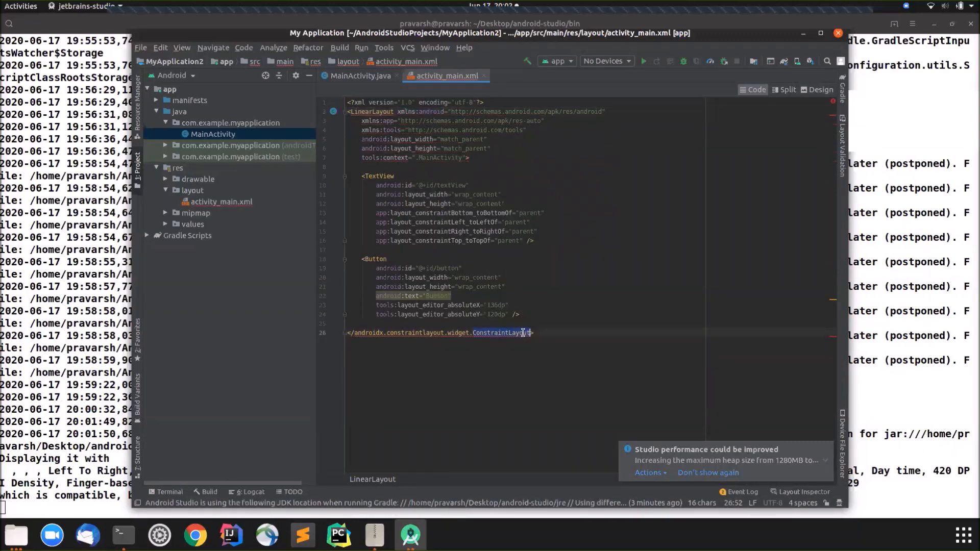
type("</LinearLayout>")
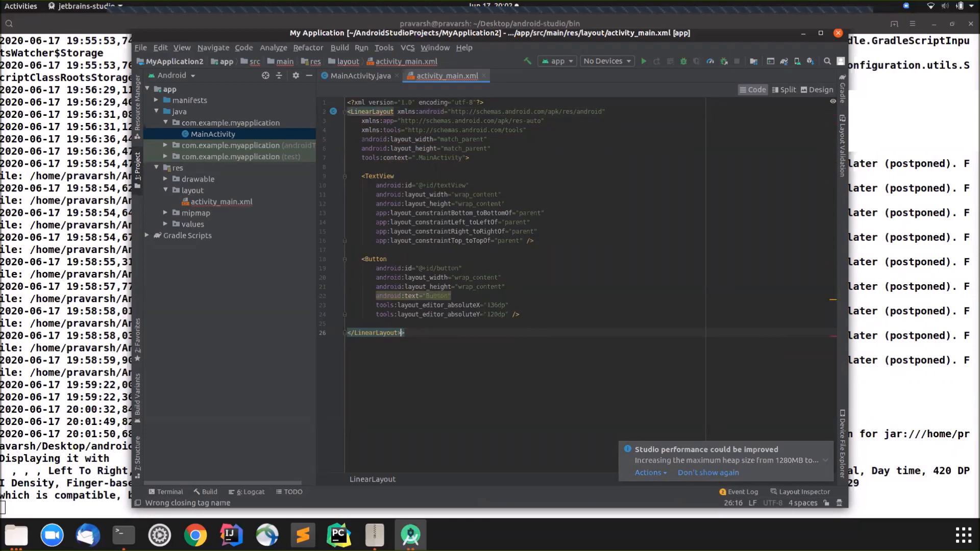
Move the whole Button element above the TextView element inside the LinearLayout.
left_click(531, 315)
left_click_drag(531, 315, 345, 261)
key("ctrl+c")
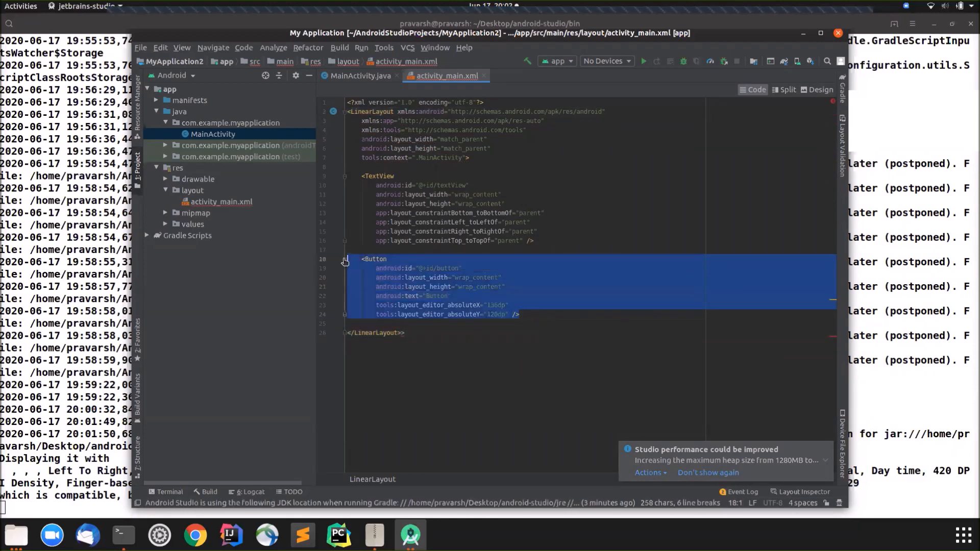
key("Delete")
key("Up")
key("Up")
key("Up")
key("Up")
key("Up")
key("Up")
key("Up")
key("Up")
key("Up")
key("Up")
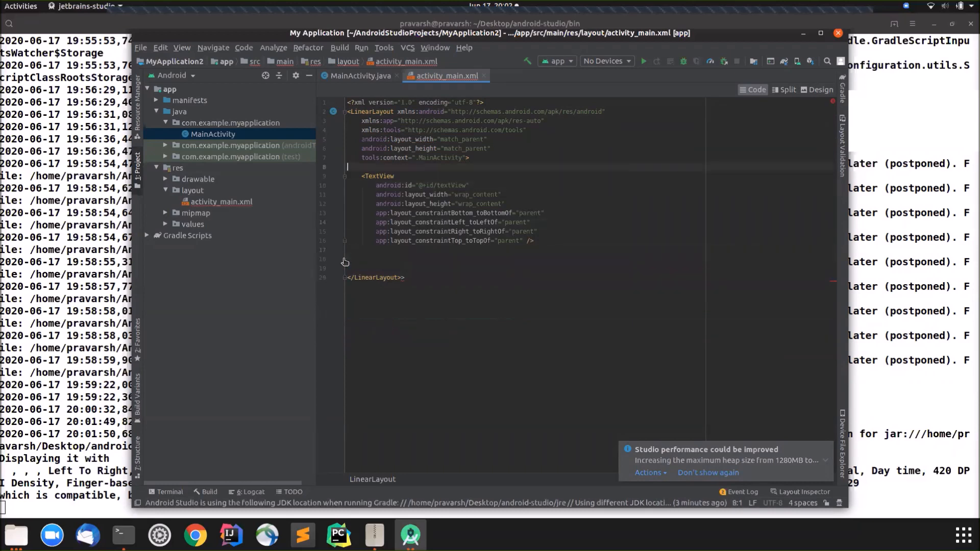
key("Return")
key("ctrl+v")
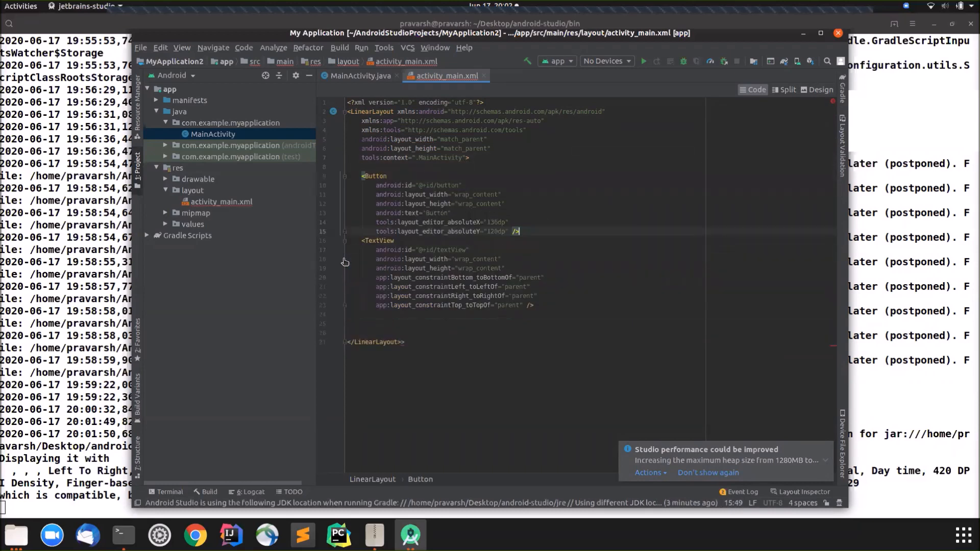
key("Down")
key("End")
key("Return")
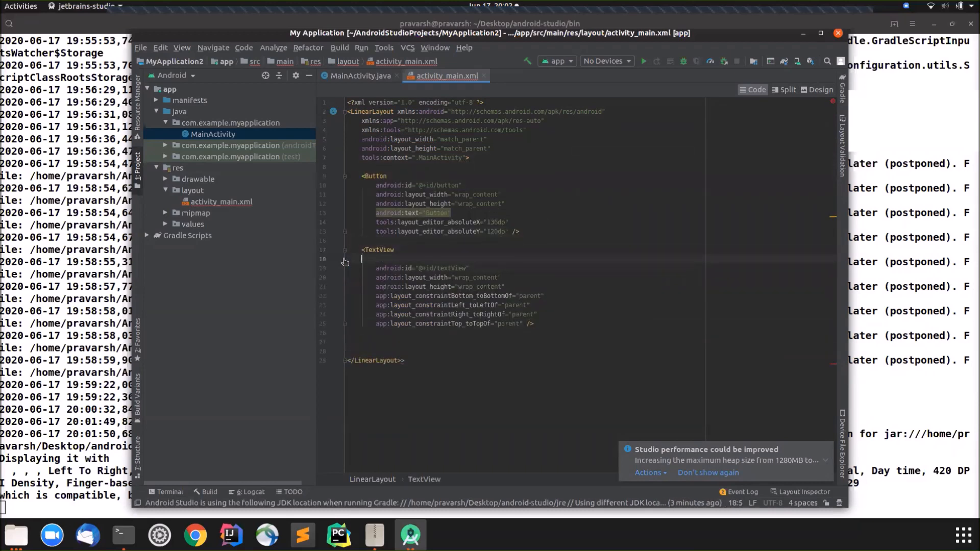
type("and")
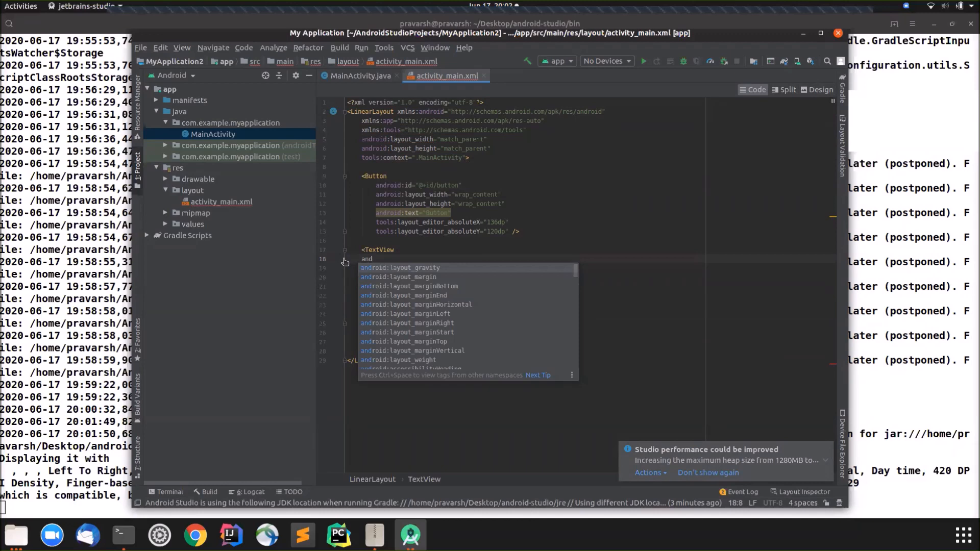
type("be")
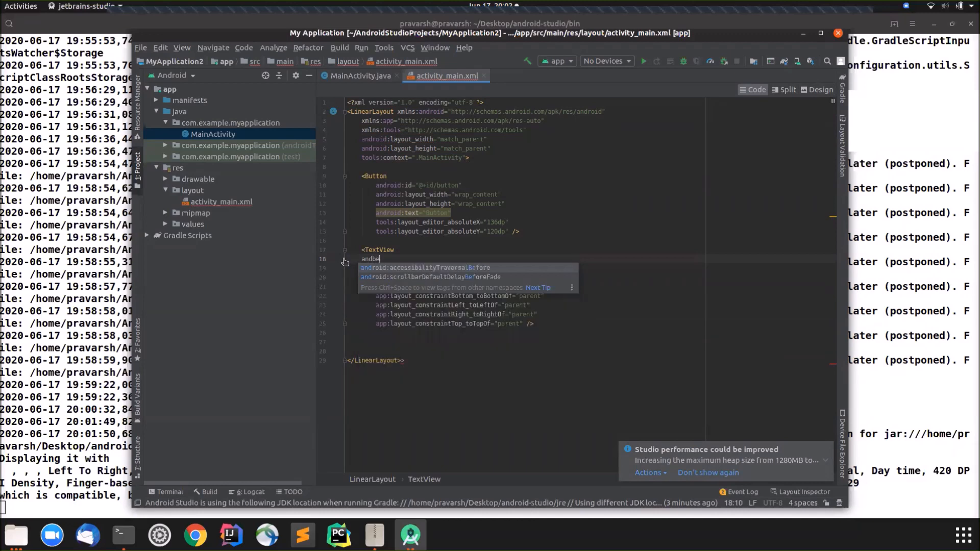
key("BackSpace")
key("BackSpace")
type("r")
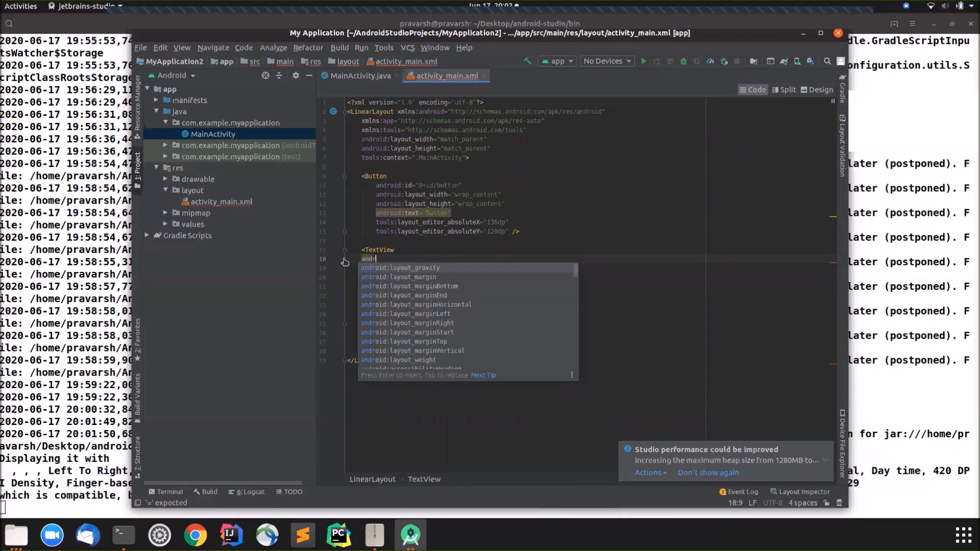
key("BackSpace")
key("BackSpace")
key("BackSpace")
key("BackSpace")
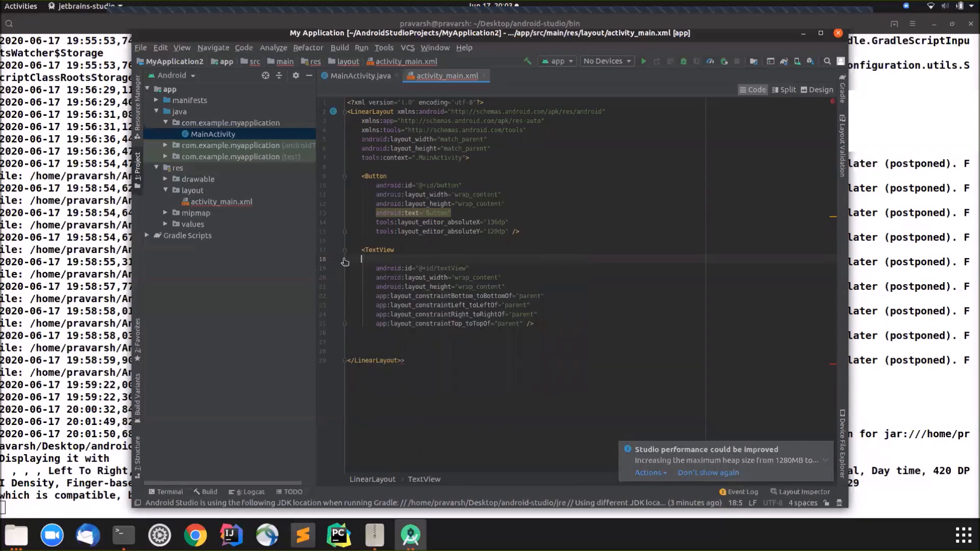
Clean up the blank line in the TextView and the extra closing bracket, and delete the TextView's four layout_constraint attributes.
key("BackSpace")
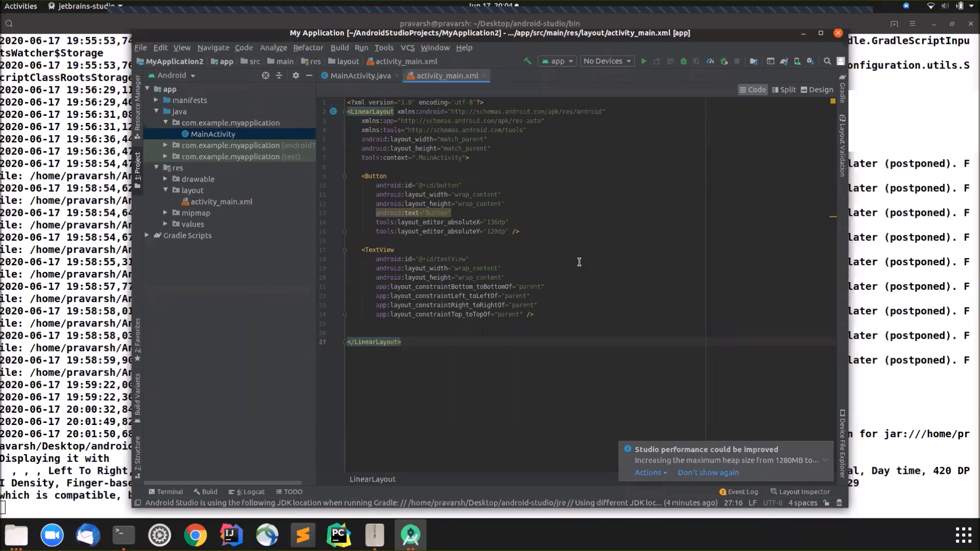
left_click_drag(522, 312, 524, 275)
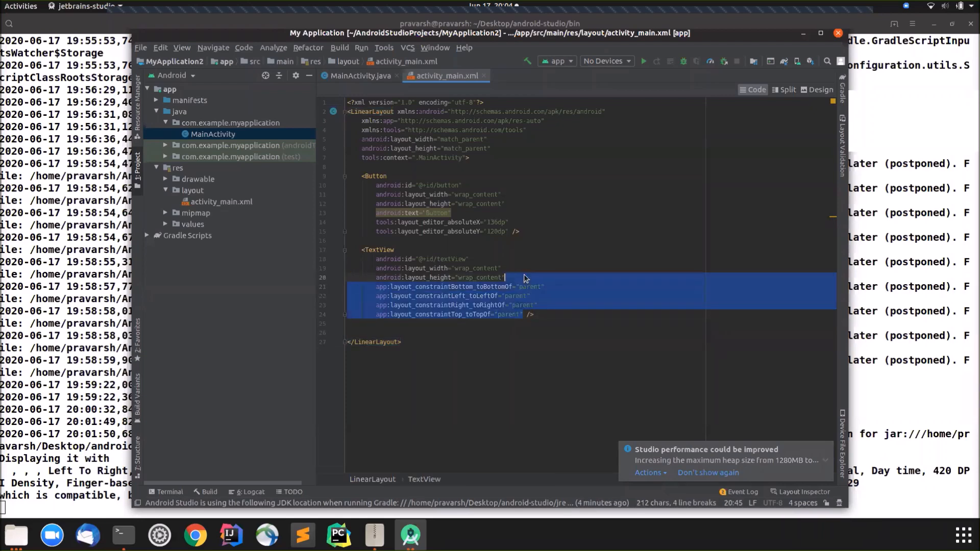
key("BackSpace")
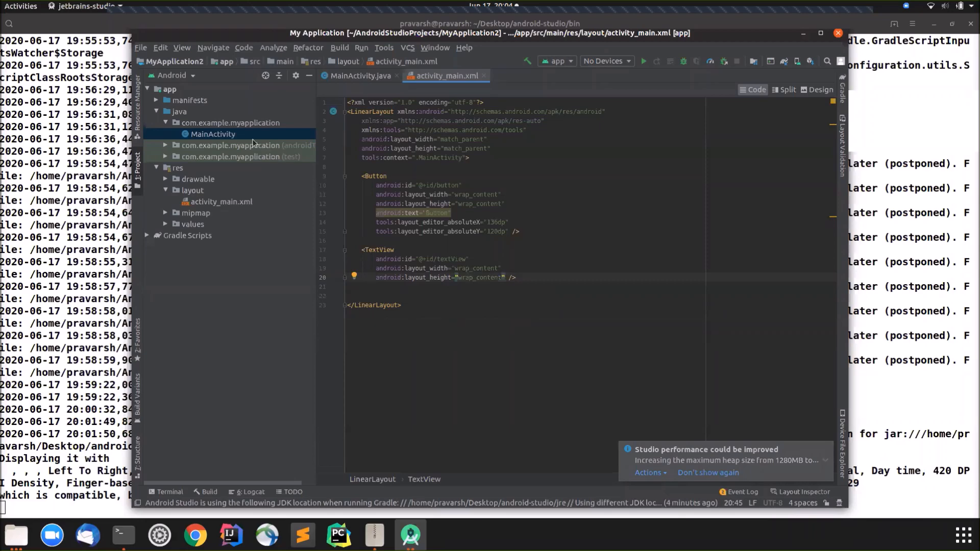
Open MainActivity and declare Button button = findViewById() below setContentView in onCreate.
double_click(240, 134)
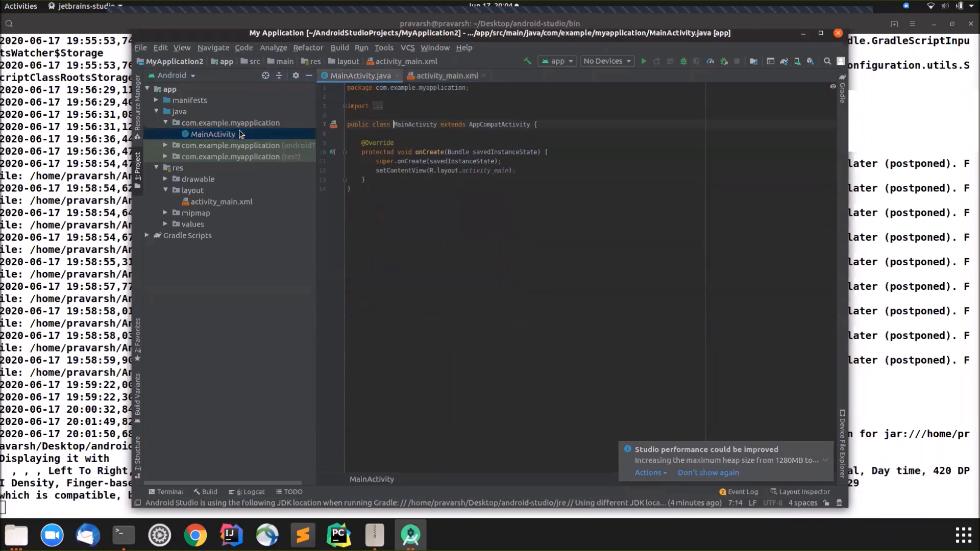
left_click(530, 169)
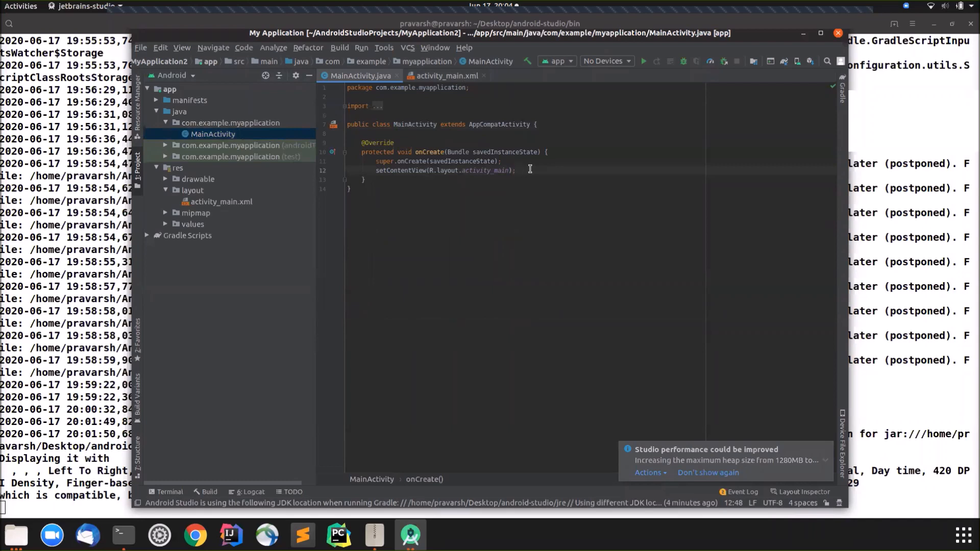
key("Return")
type("Butto")
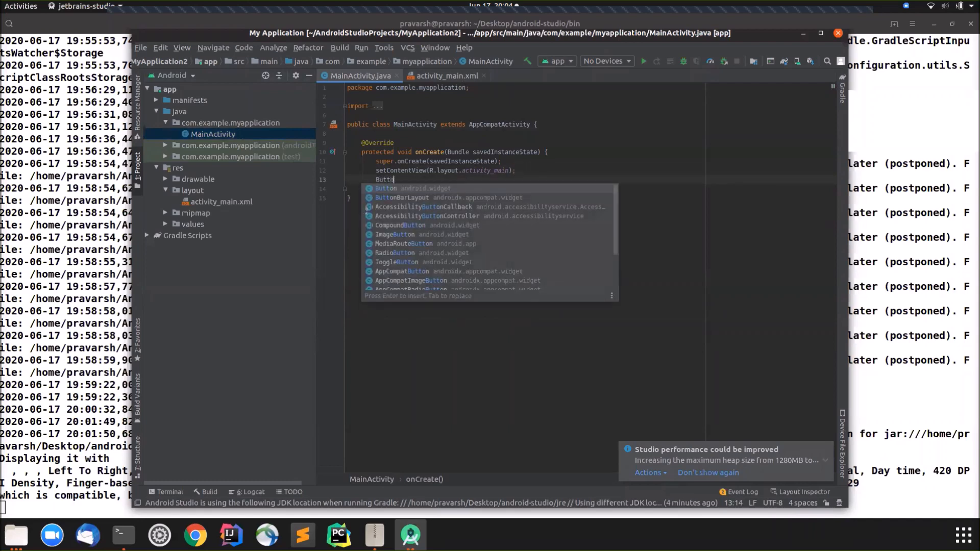
type("n but")
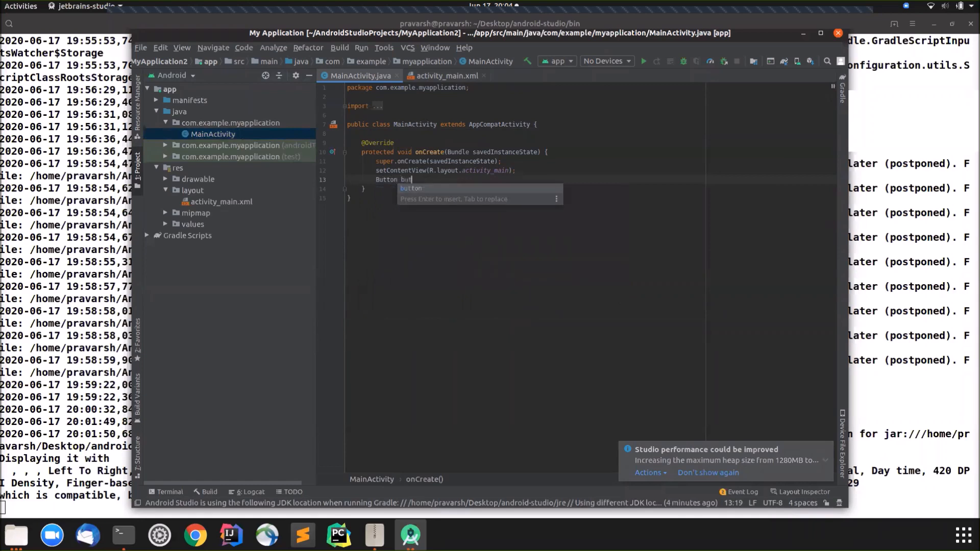
type("ton = find")
key("Return")
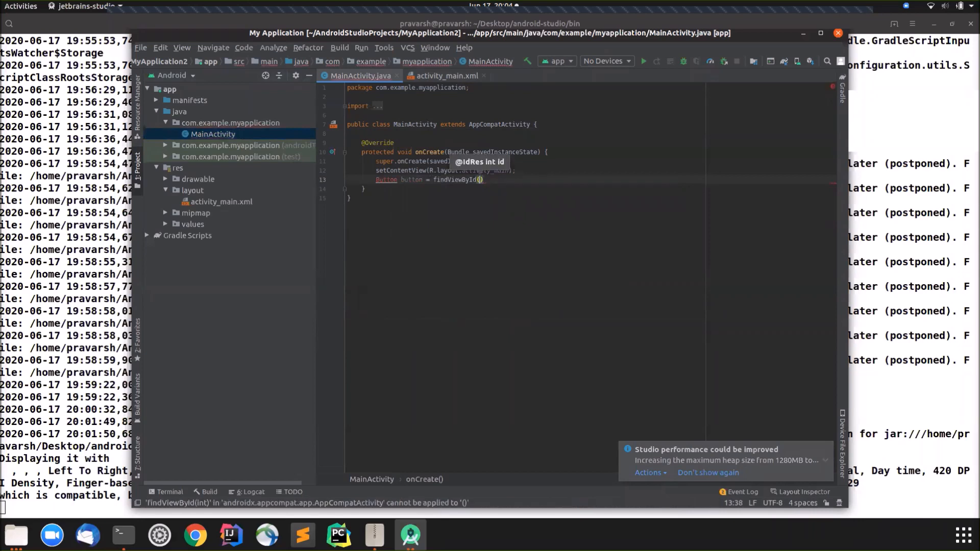
Import android.widget.Button for the unresolved Button type in MainActivity.
left_click(414, 171)
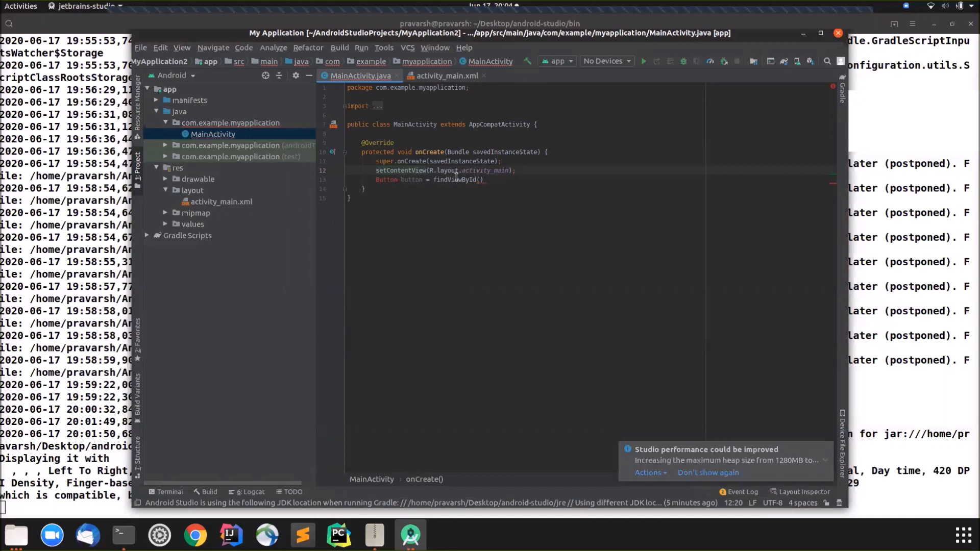
left_click(394, 176)
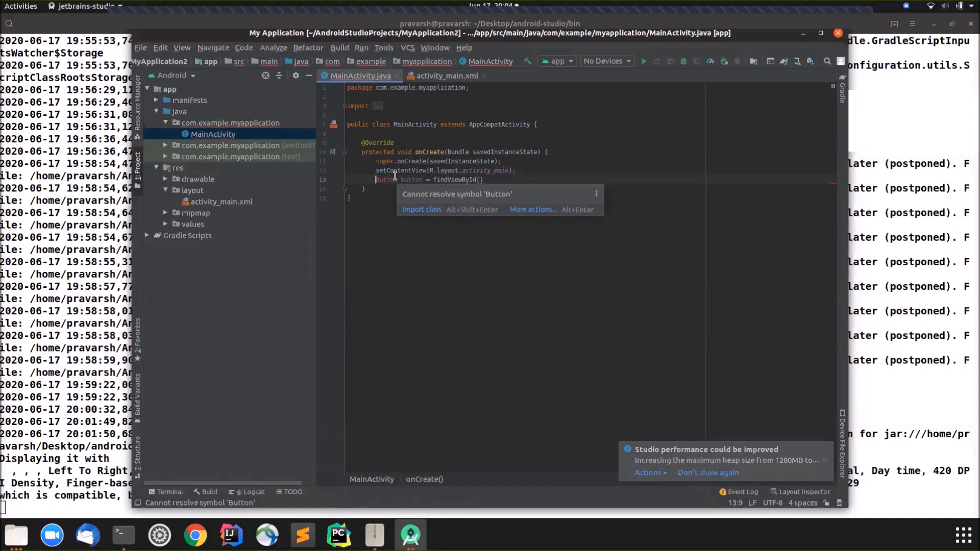
key("alt+Return")
left_click(435, 193)
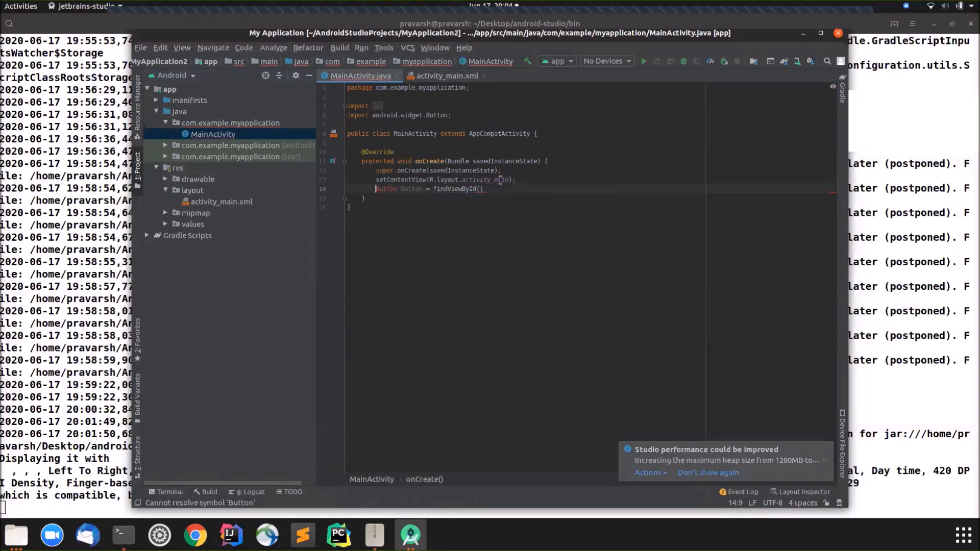
Pass R.id.button as the argument of findViewById in the Button declaration.
left_click(485, 180)
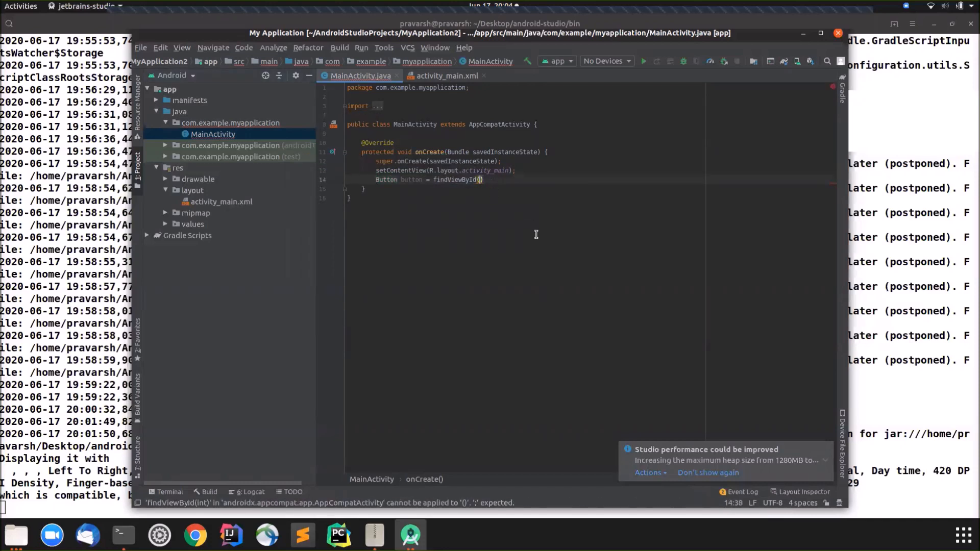
type("R.id.")
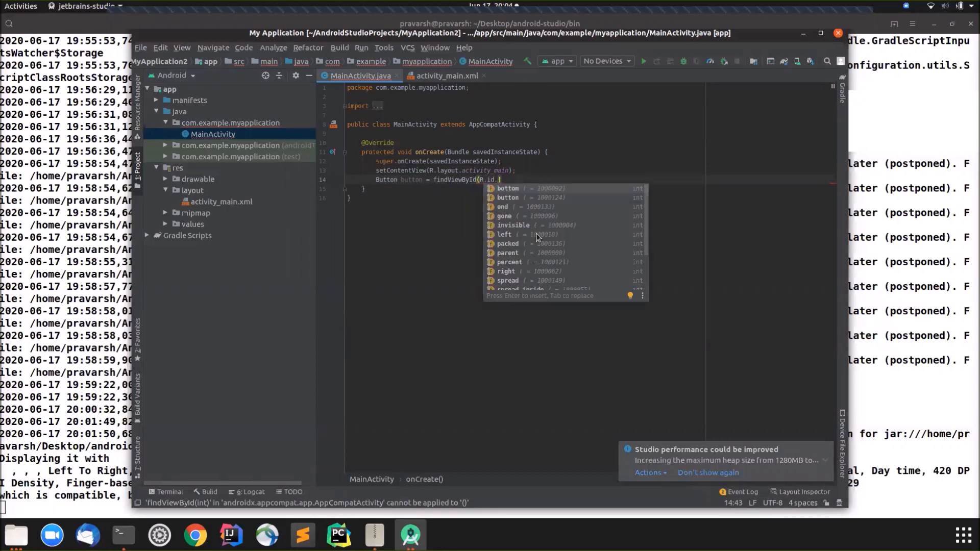
key("Down")
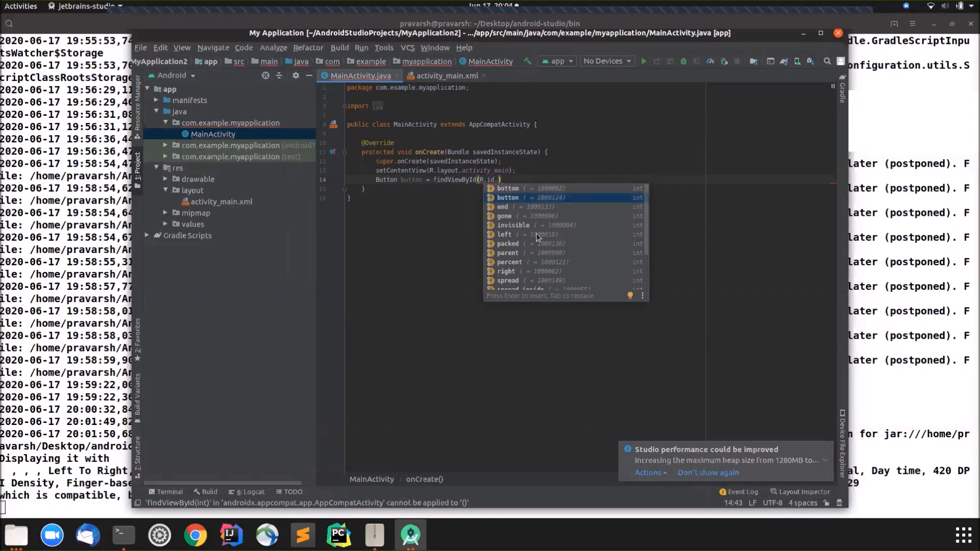
key("Return")
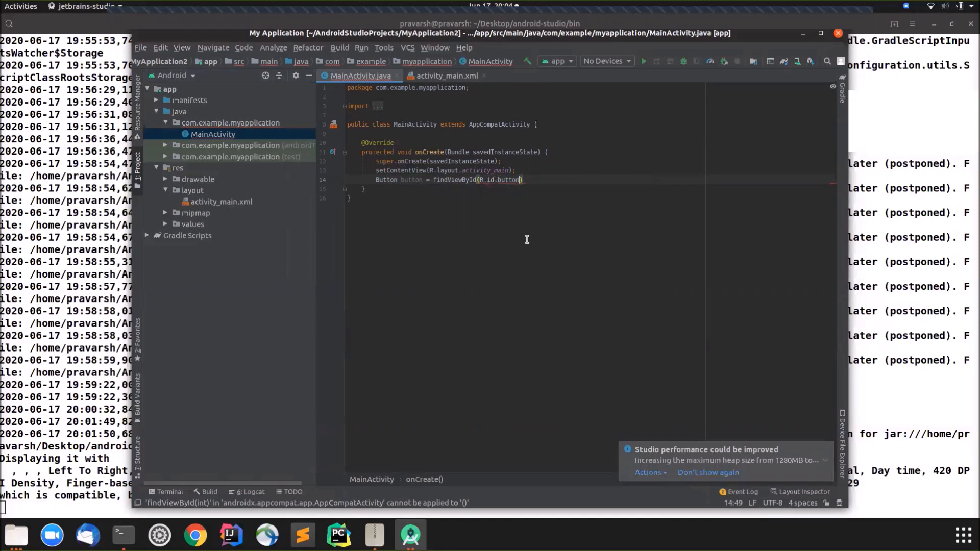
In activity_main.xml, change the Button's id to buttonFirst and the TextView's id to textViewSecond.
left_click(265, 203)
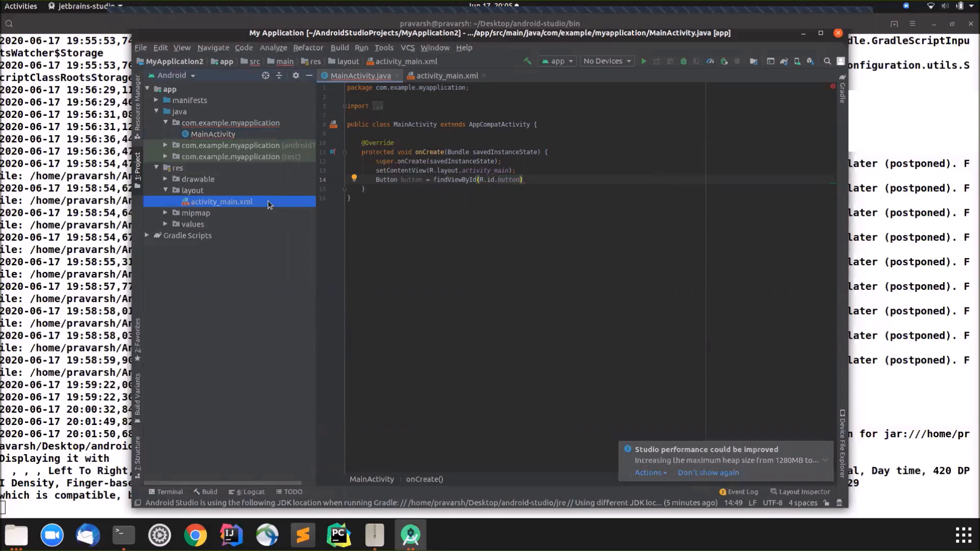
double_click(245, 203)
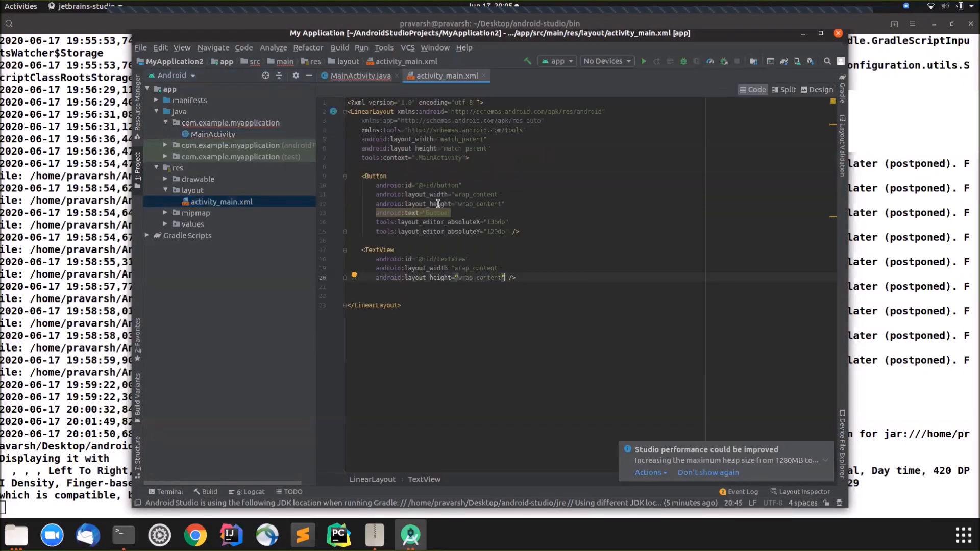
left_click(458, 185)
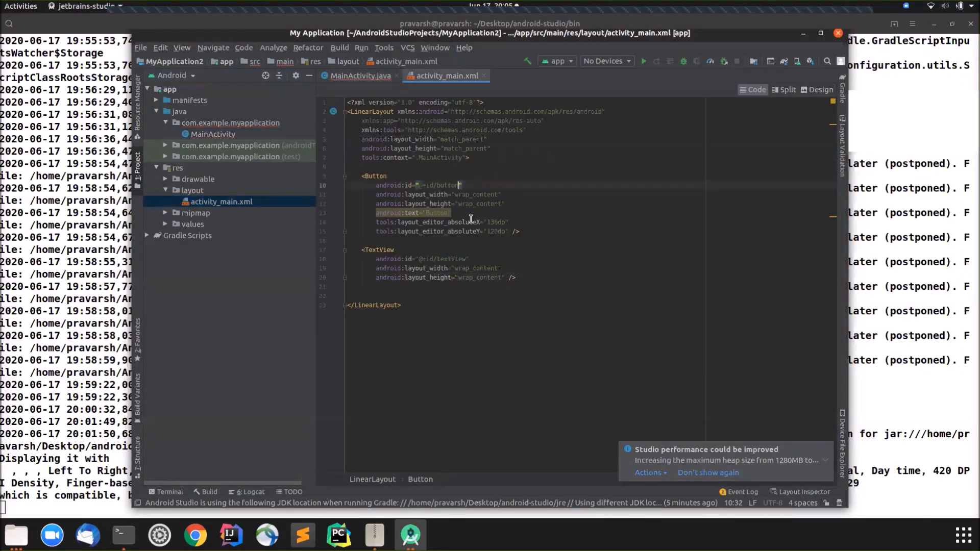
type("First")
left_click(469, 259)
type("Second")
Return to MainActivity, change the findViewById argument to R.id.buttonFirst, and end the statement with a semicolon.
double_click(217, 135)
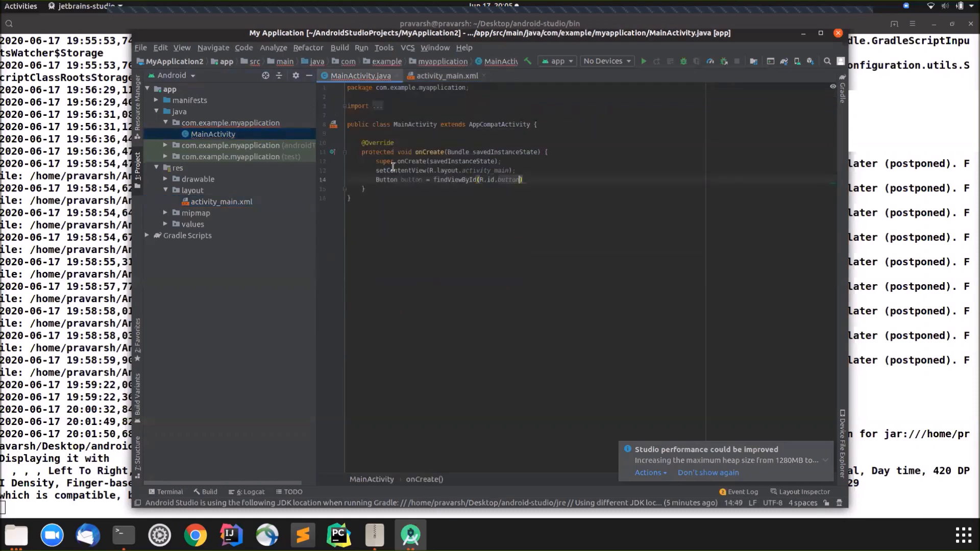
type("F")
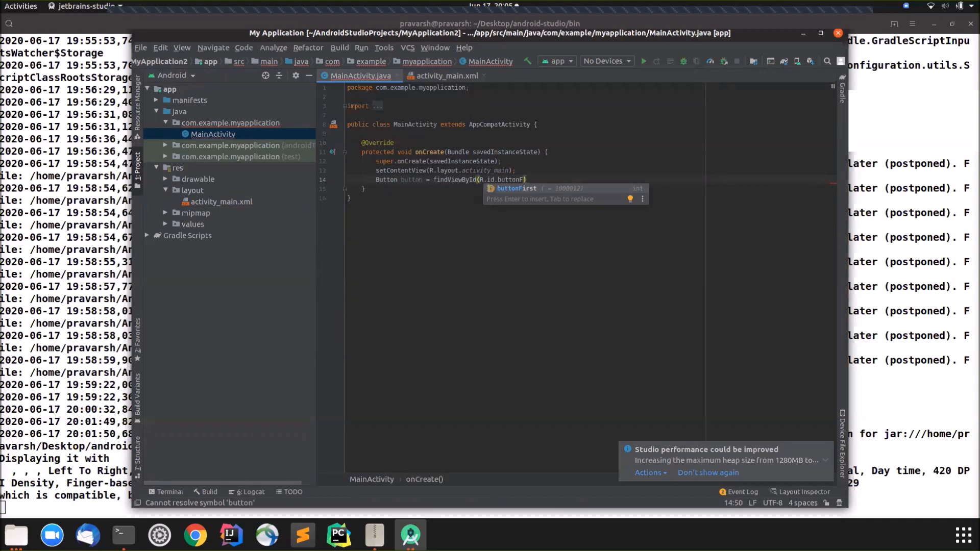
key("Return")
type(");")
key("Return")
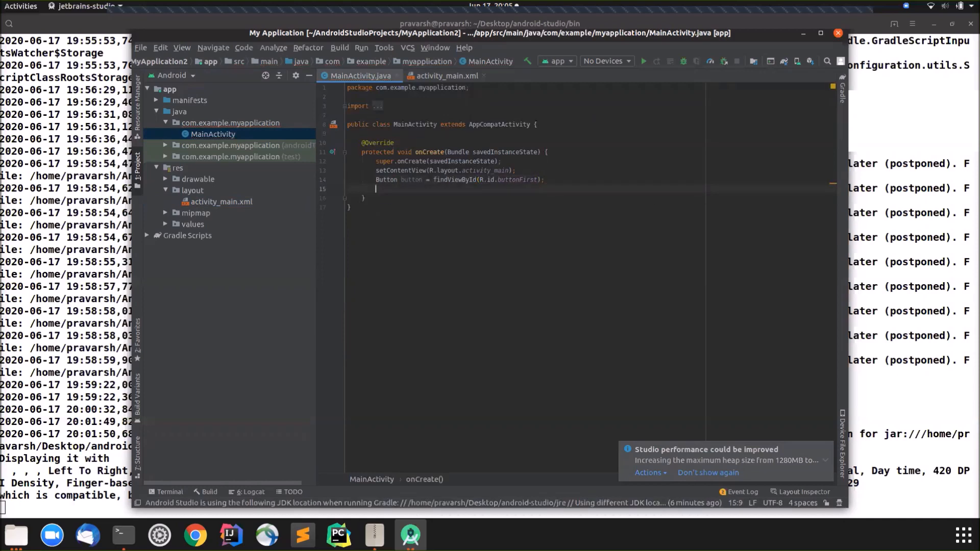
Call button.setOnClickListener with a new View.OnClickListener containing a generated onClick method.
type("bu")
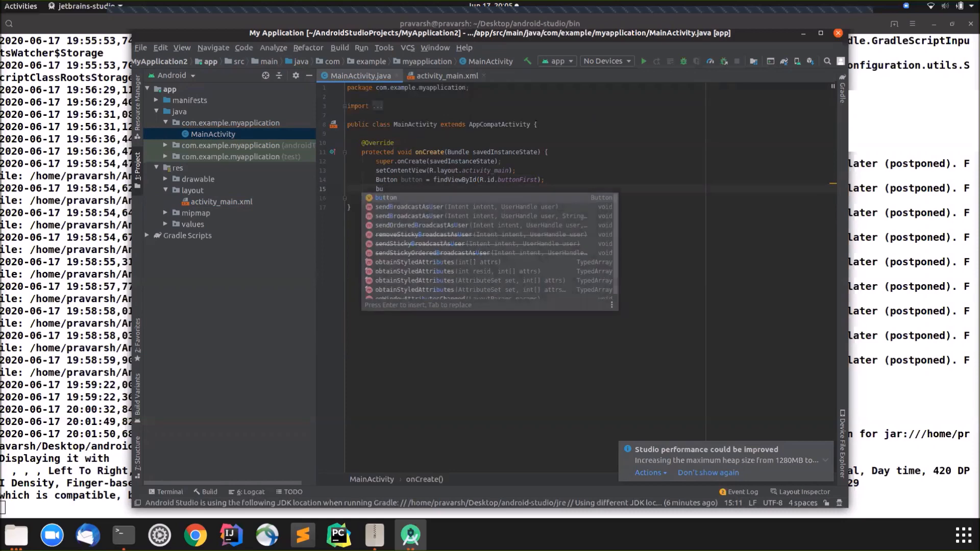
key("Return")
type(".s")
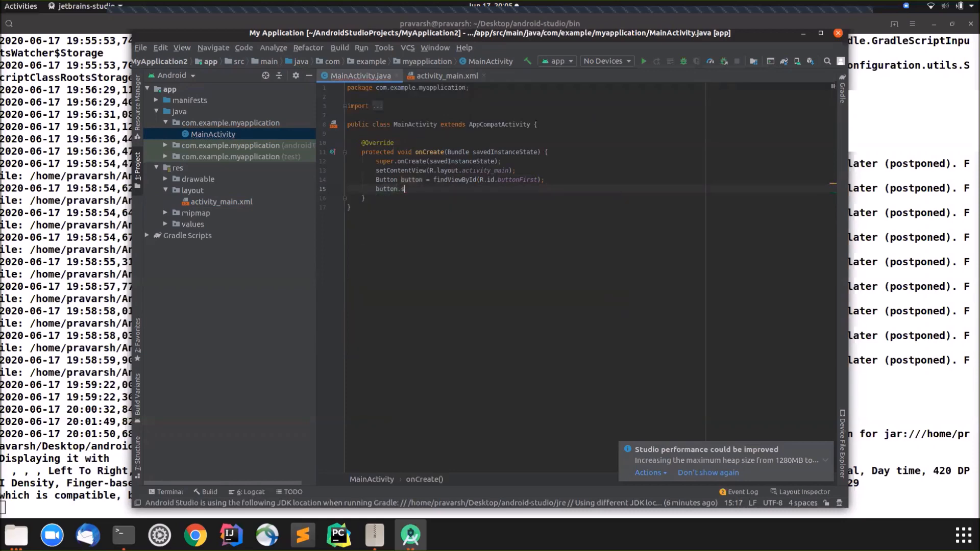
type("etOn")
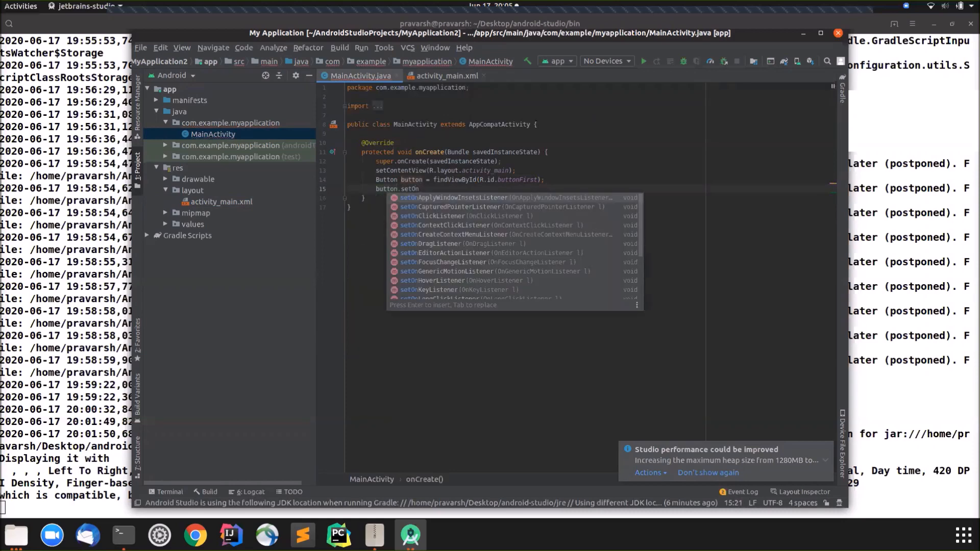
type("Click")
key("Return")
type("new View.O")
type("n")
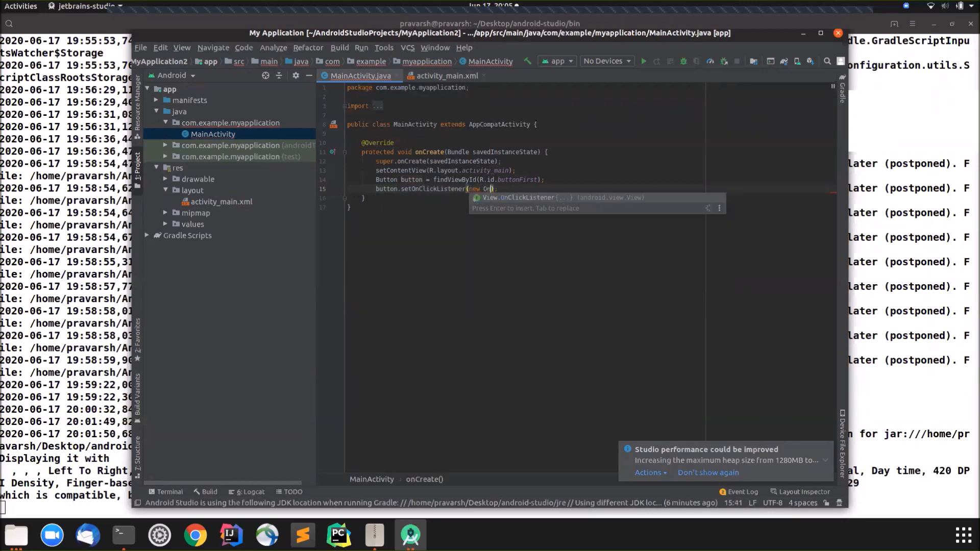
key("Return")
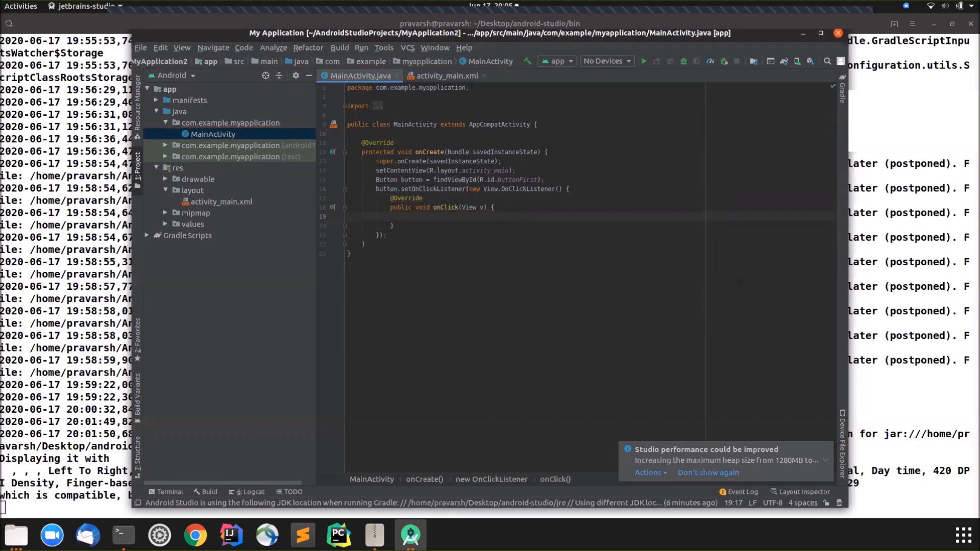
Inside onClick, declare TextView textView = findViewById(R.id.textViewSecond); with the TextView class imported.
type("TextView")
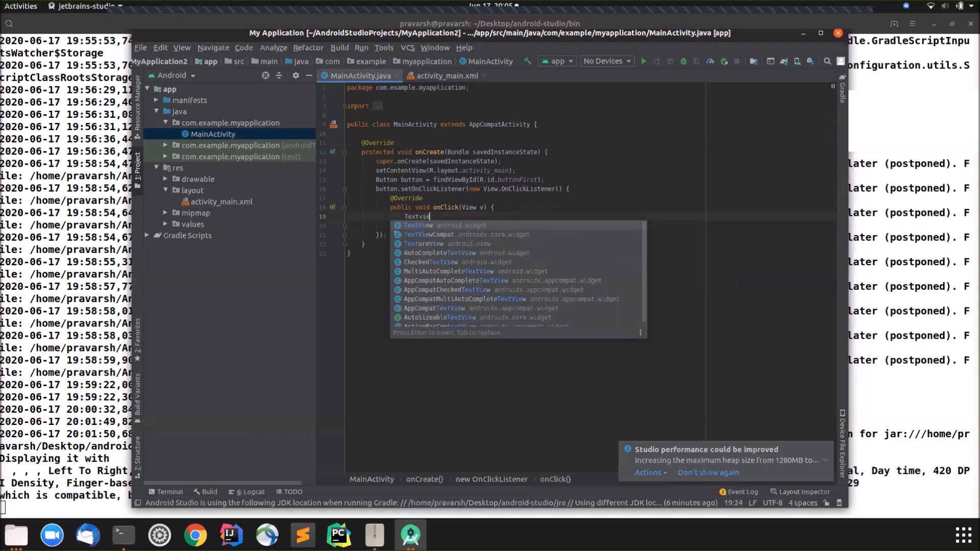
key("Return")
type("text")
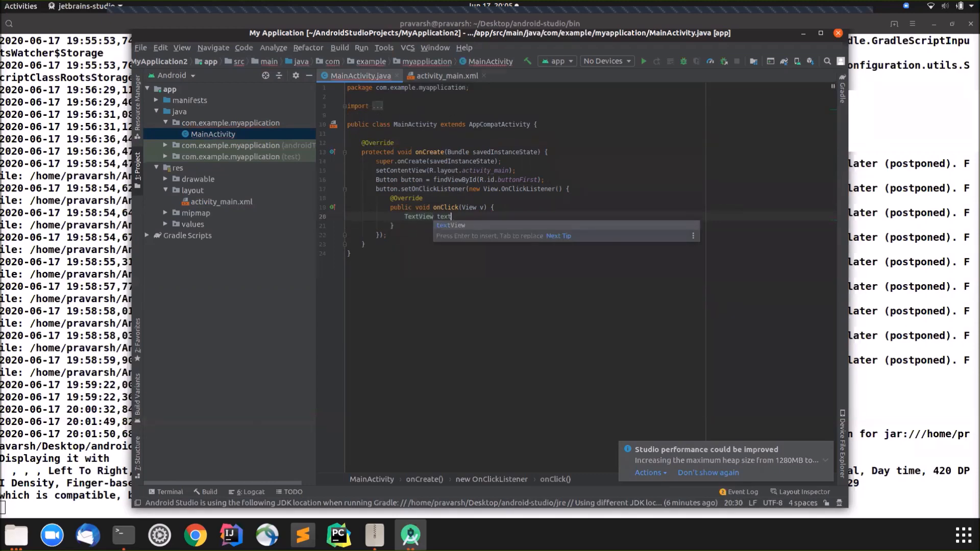
type("View = fin")
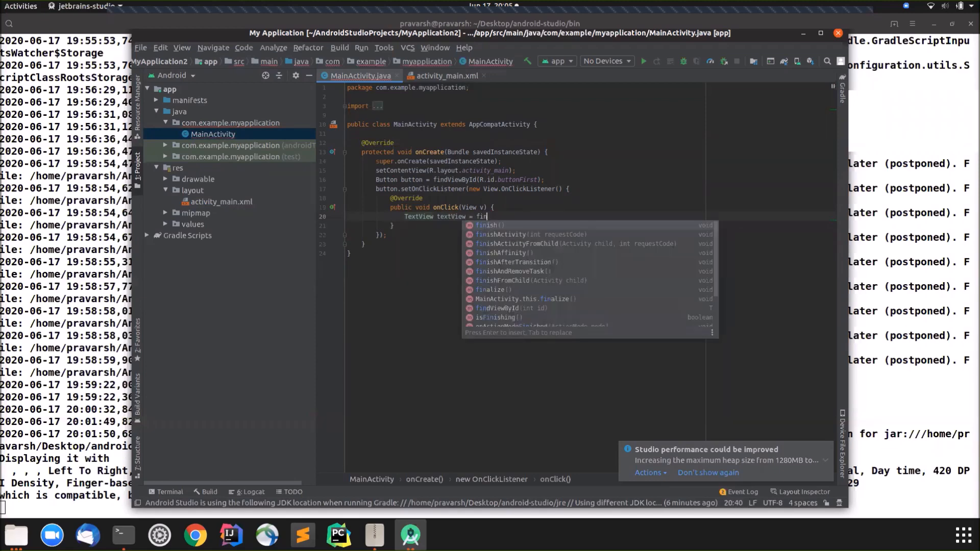
type("d")
key("Return")
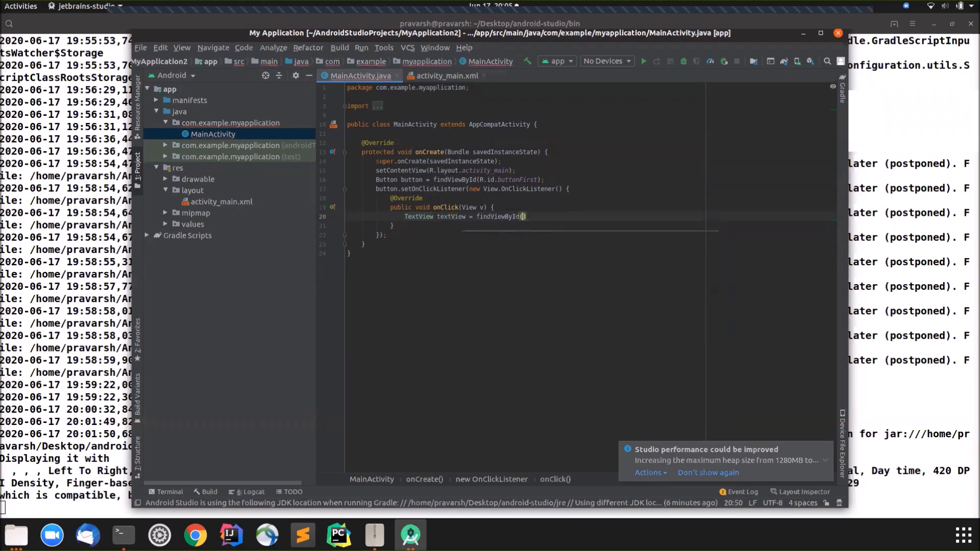
type("R.id.")
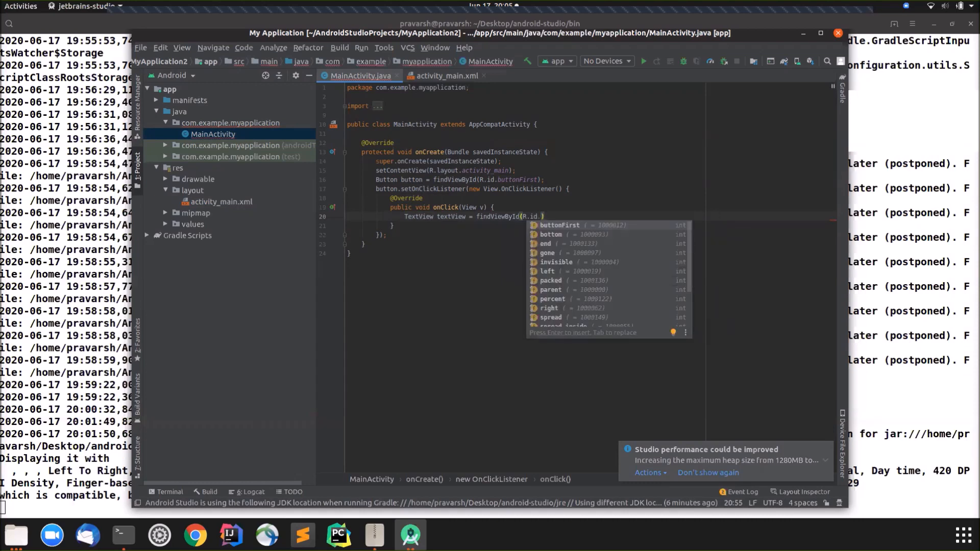
type("tex")
key("Return")
type(";")
key("Return")
Add a textView.setText call in onClick with the string "My First Application".
type("tex")
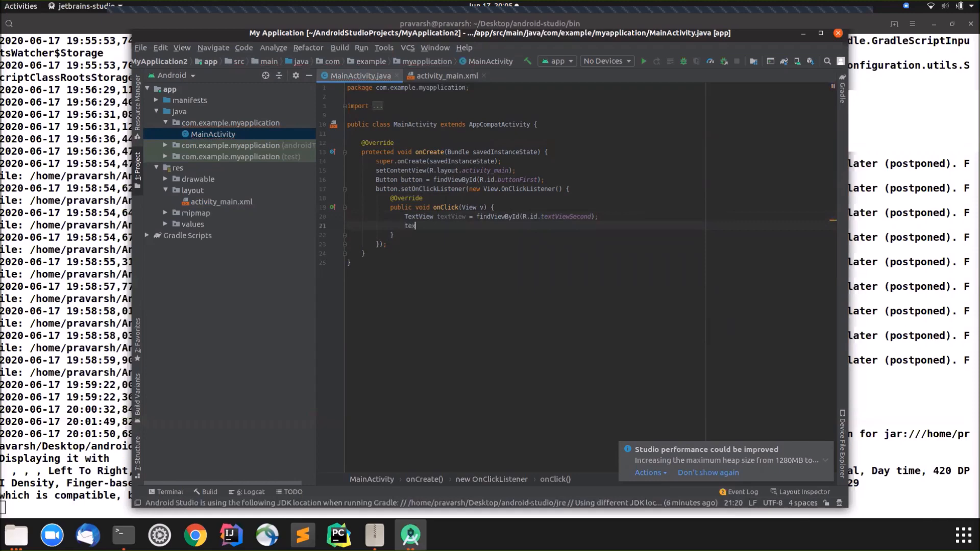
key("Return")
type(".setText")
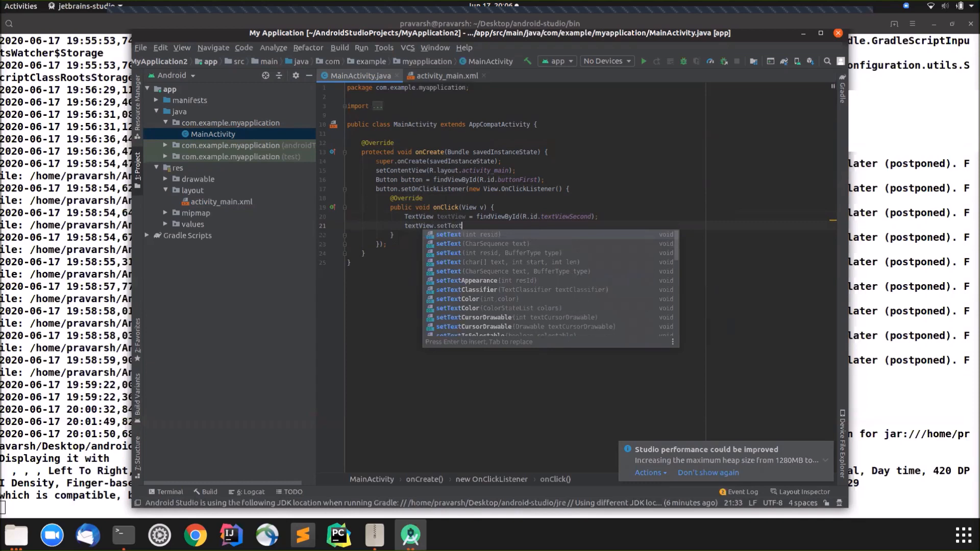
key("Return")
type("\"My First Application")
key("End")
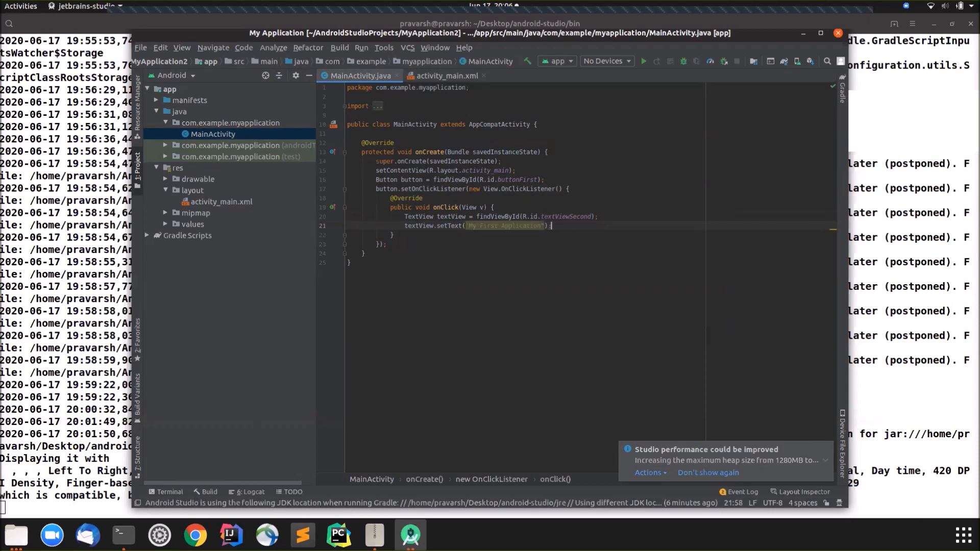
Add textView.setTextSize(50); below the setText call, using the float size variant.
key("Return")
type("text")
key("Return")
type(".setSi")
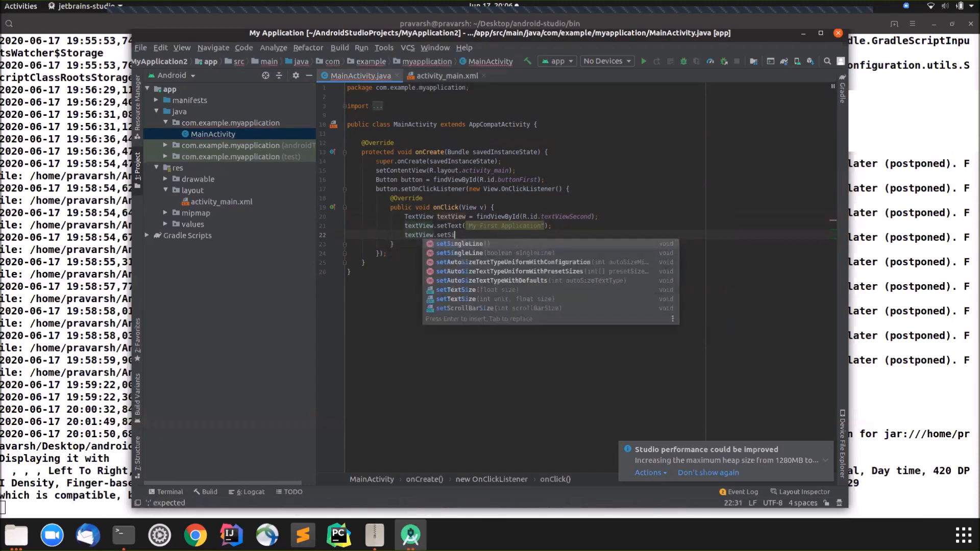
key("Down")
key("Down")
key("Down")
key("Down")
key("Down")
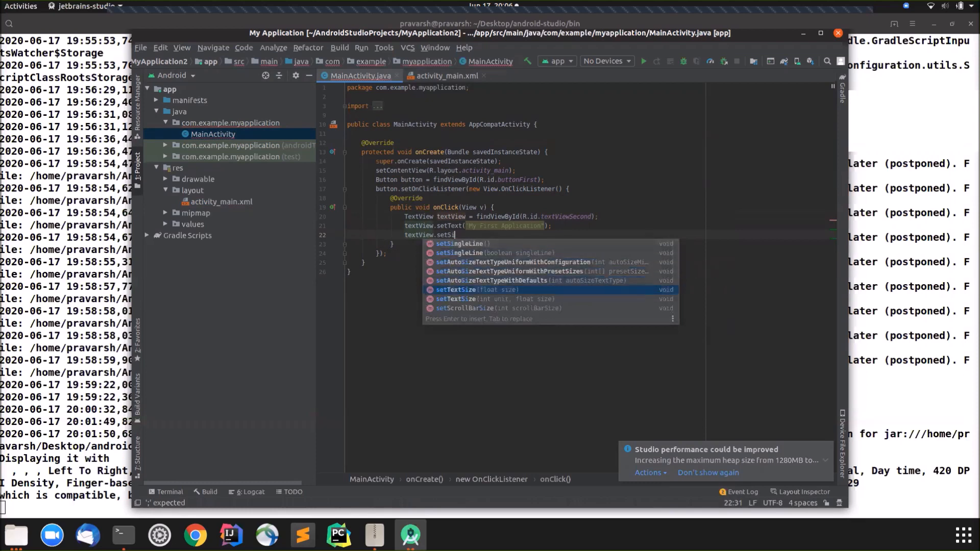
key("Return")
type("50);")
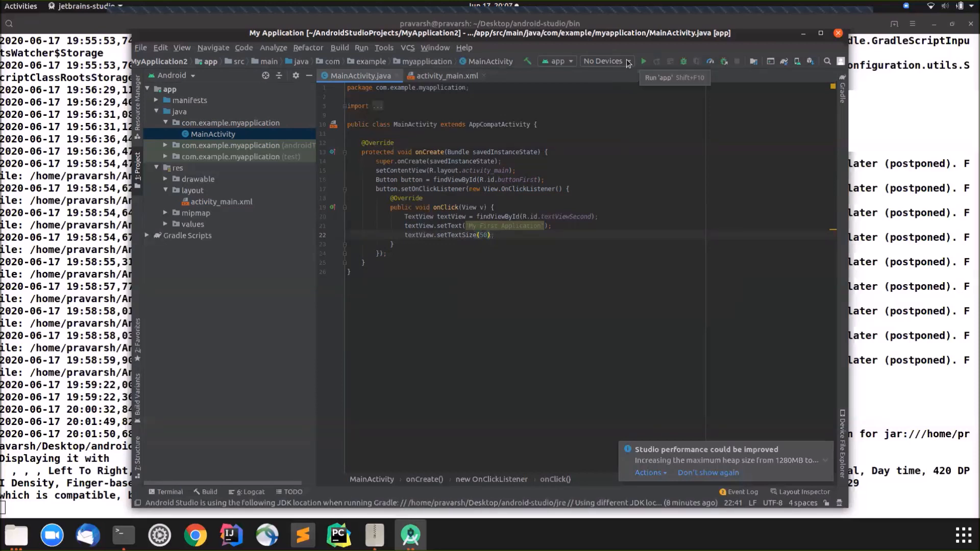
Open the AVD Manager and start a new virtual device with the Pixel 2 XL phone as its hardware.
left_click(628, 62)
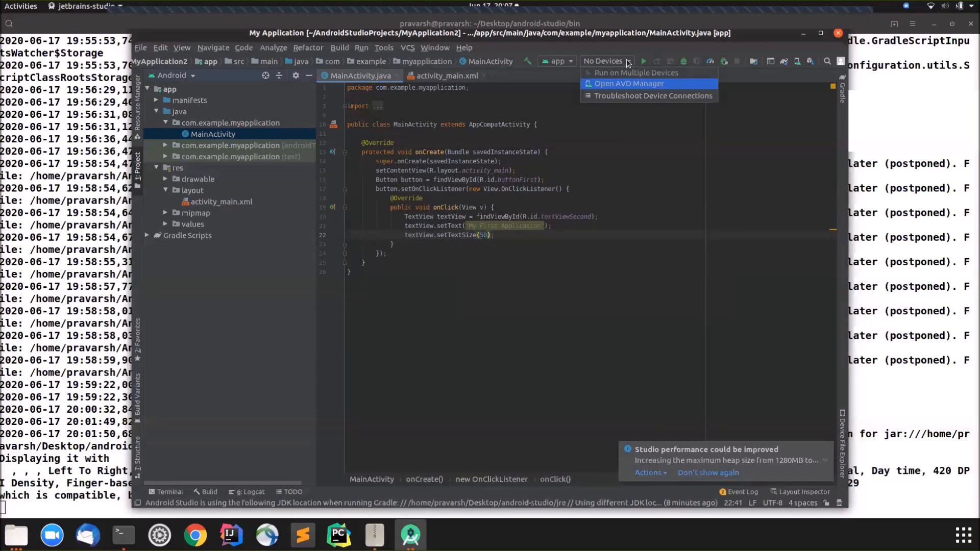
left_click(620, 87)
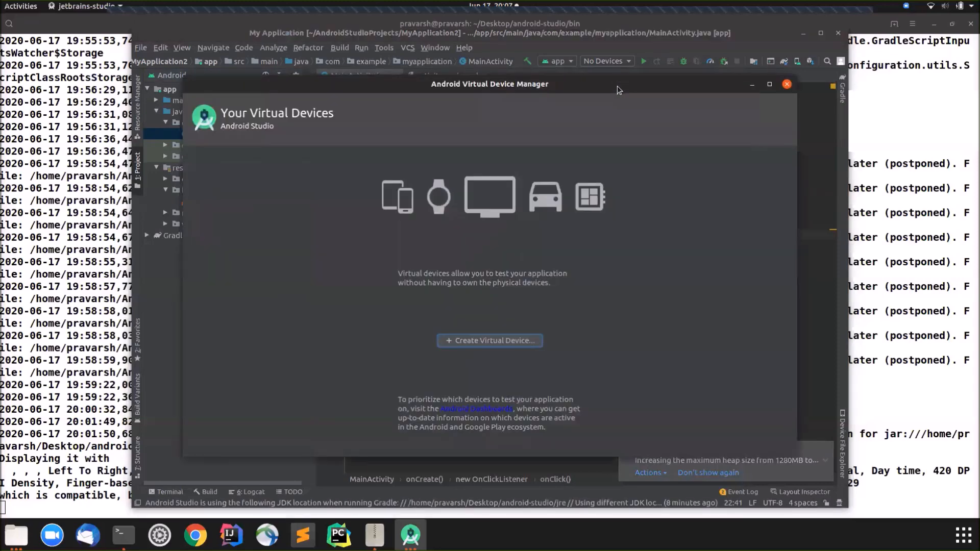
left_click(479, 341)
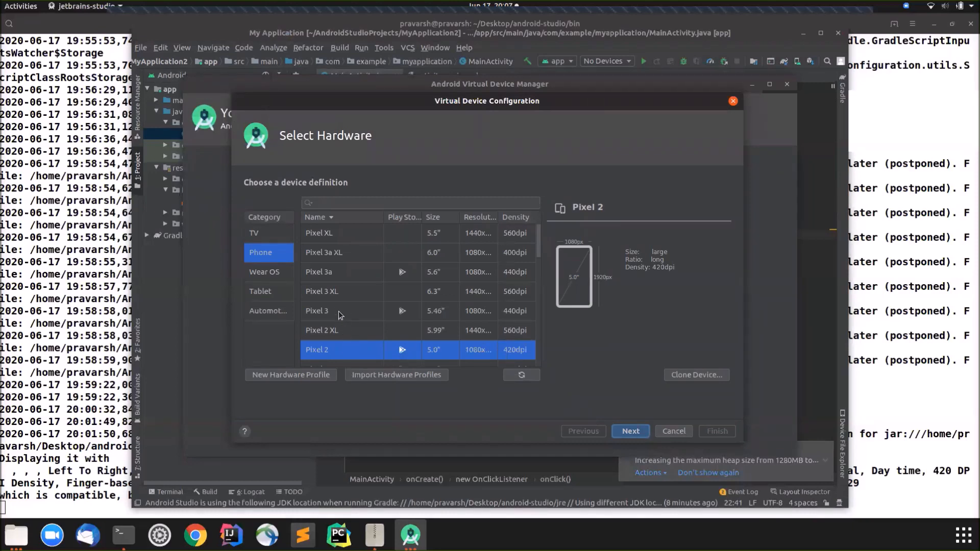
left_click(339, 331)
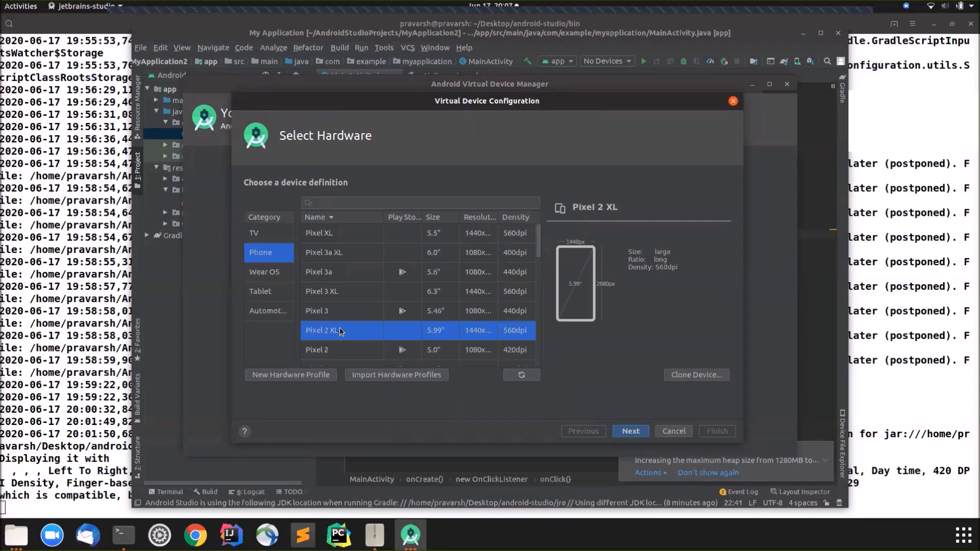
left_click(633, 433)
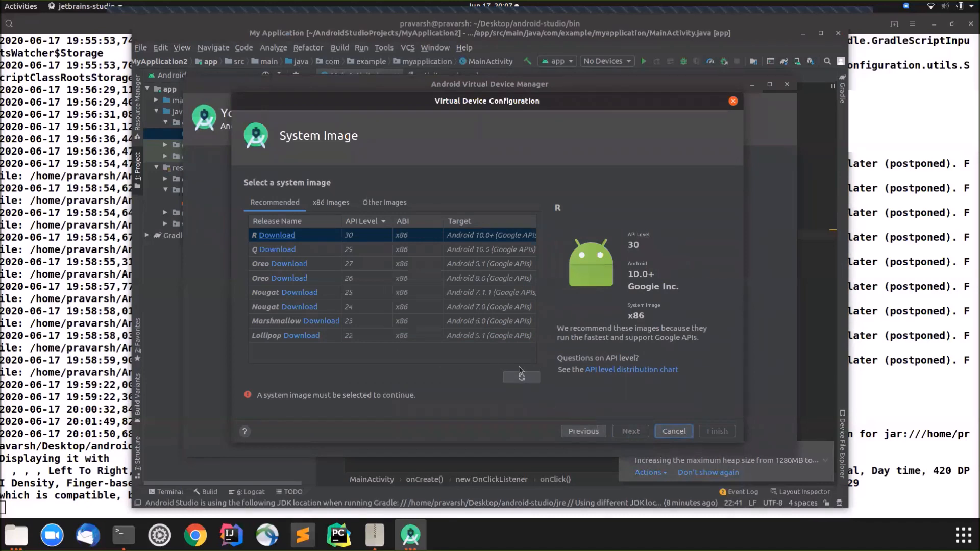
Download the Q (API 29, x86) system image, accepting the android-sdk-license, and finish the component installation.
left_click(284, 250)
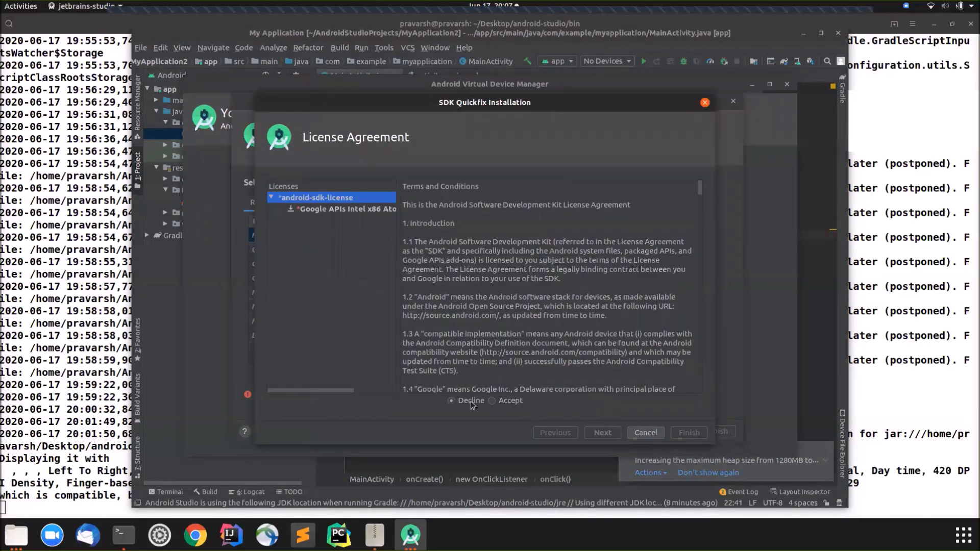
left_click(498, 402)
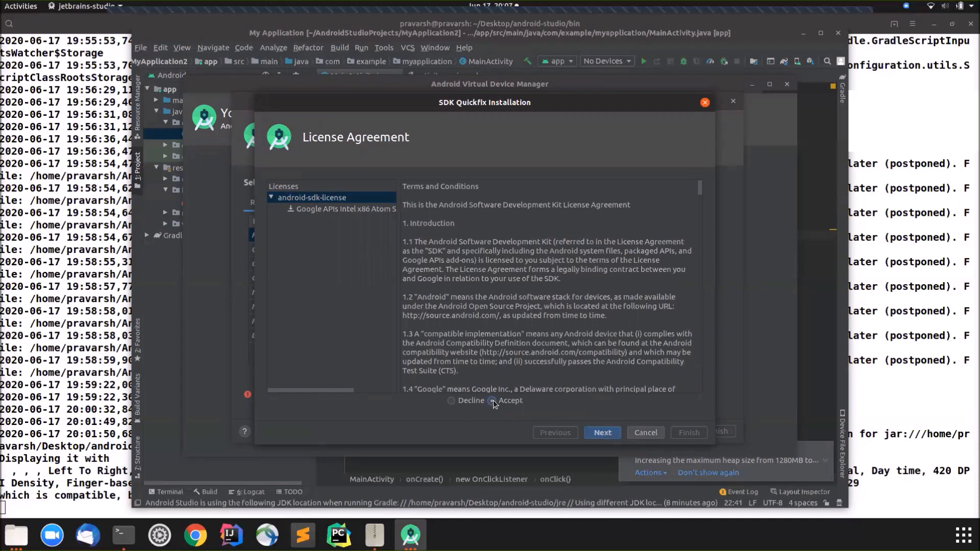
left_click(604, 434)
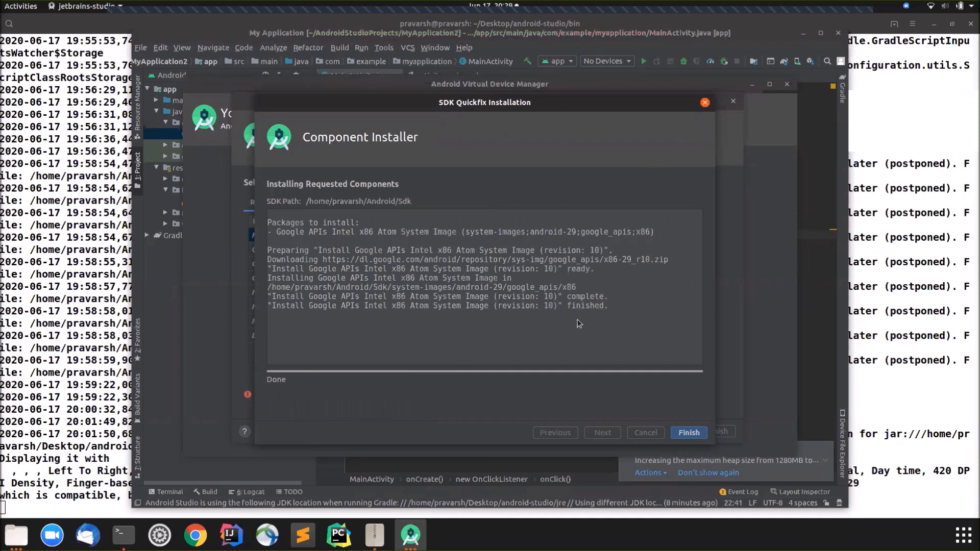
left_click(688, 434)
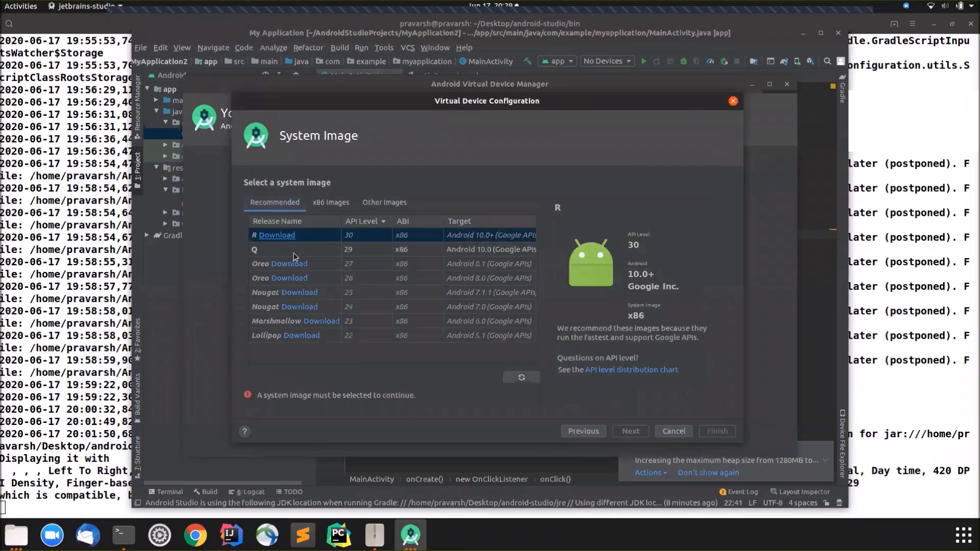
Finish creating the Pixel 2 XL virtual device with the Q (API 29) system image and close the device manager.
left_click(294, 252)
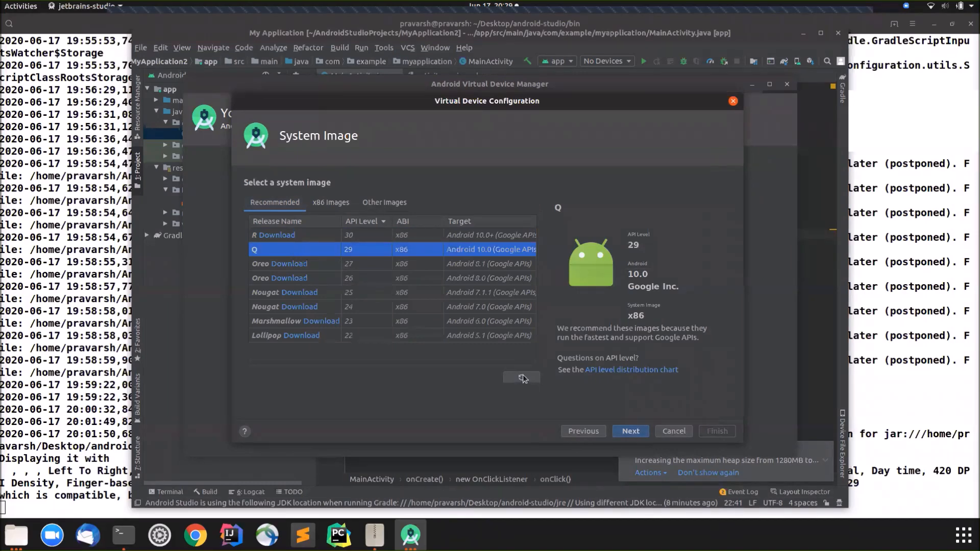
left_click(631, 432)
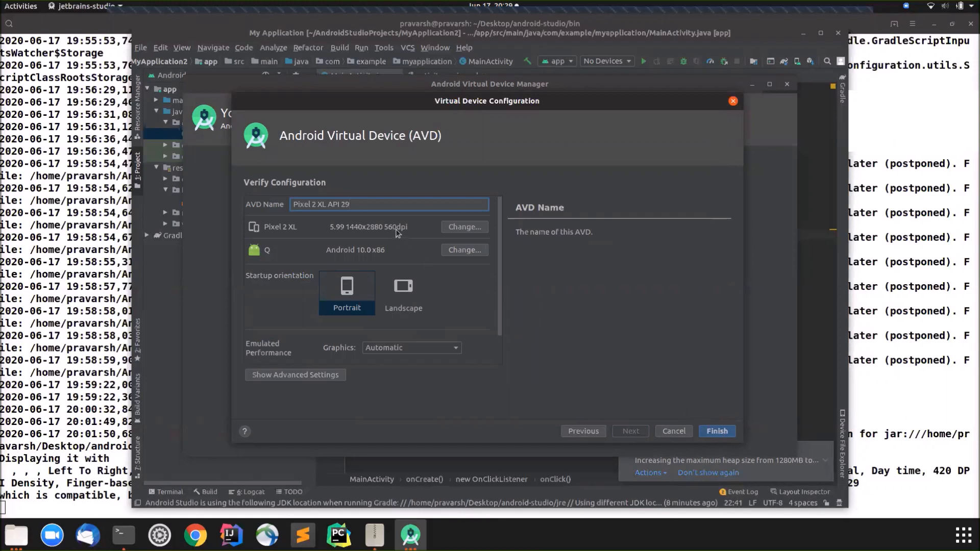
left_click(717, 432)
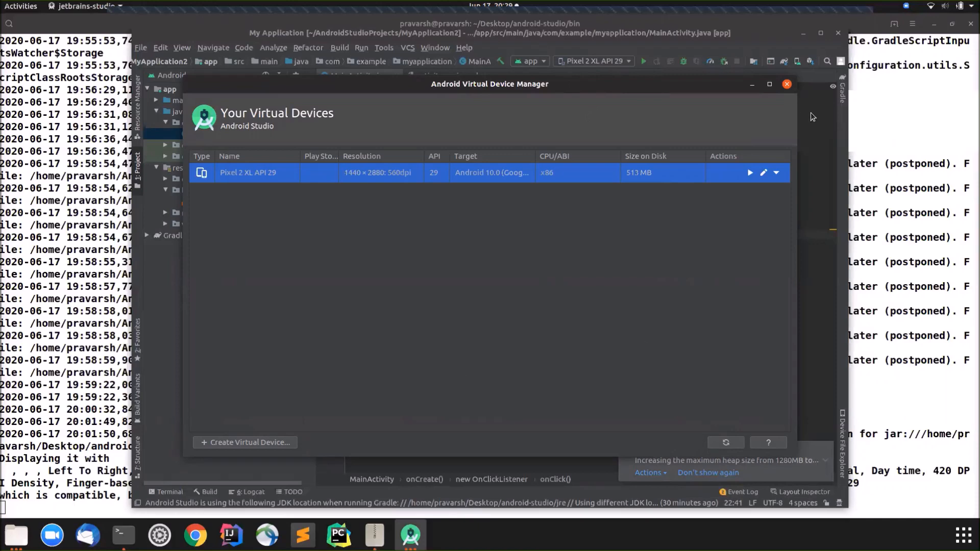
left_click(787, 84)
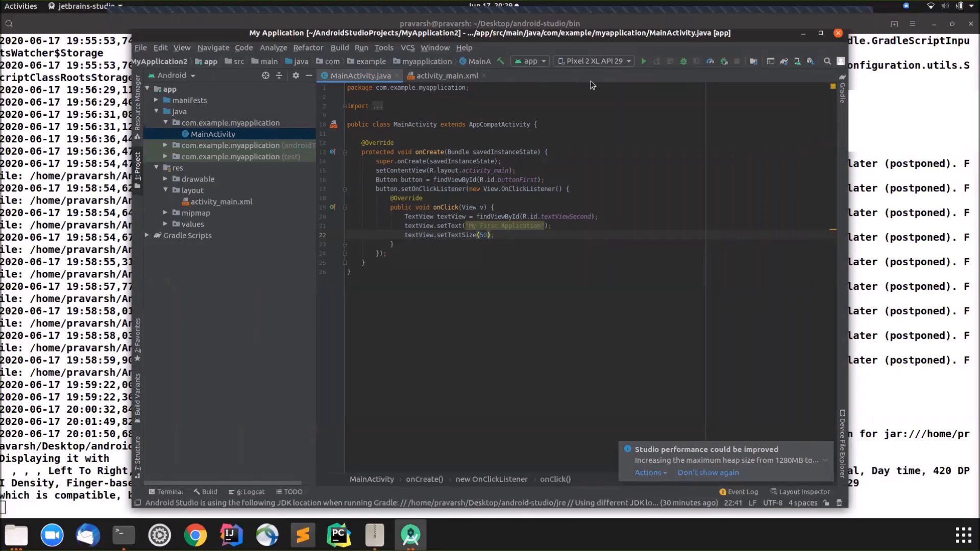
Run the app on the Pixel 2 XL API 29 emulator, move the emulator beside the code, and test the app's Button.
left_click(642, 63)
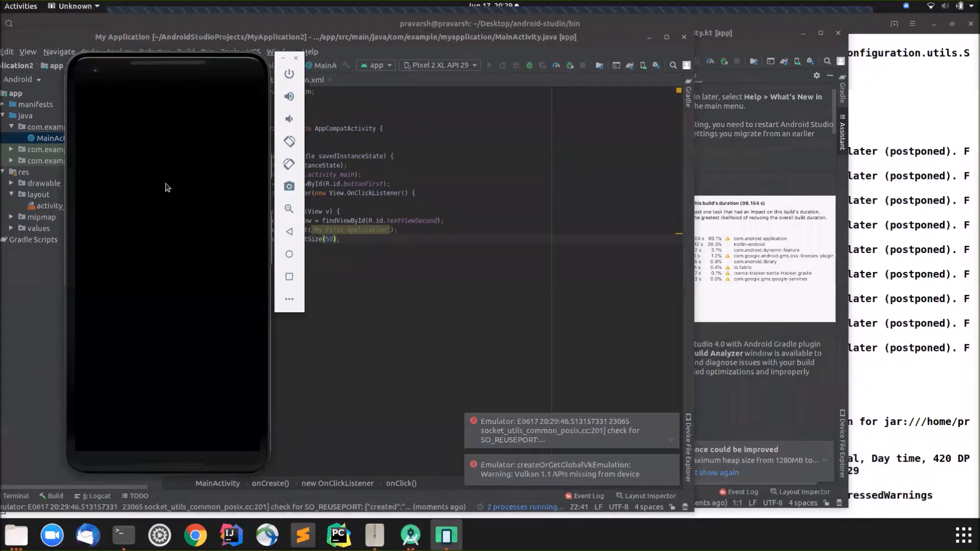
left_click_drag(199, 63, 802, 83)
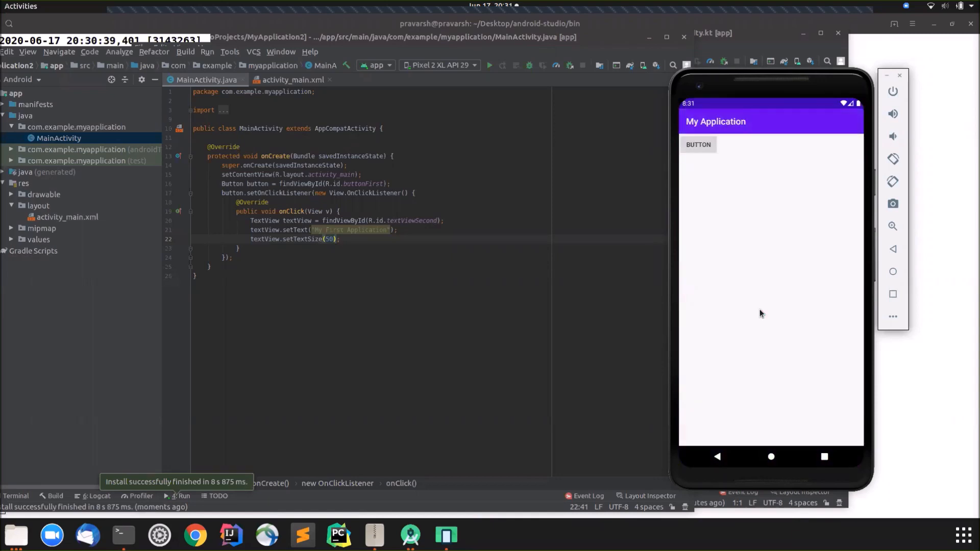
left_click(706, 145)
left_click(706, 145)
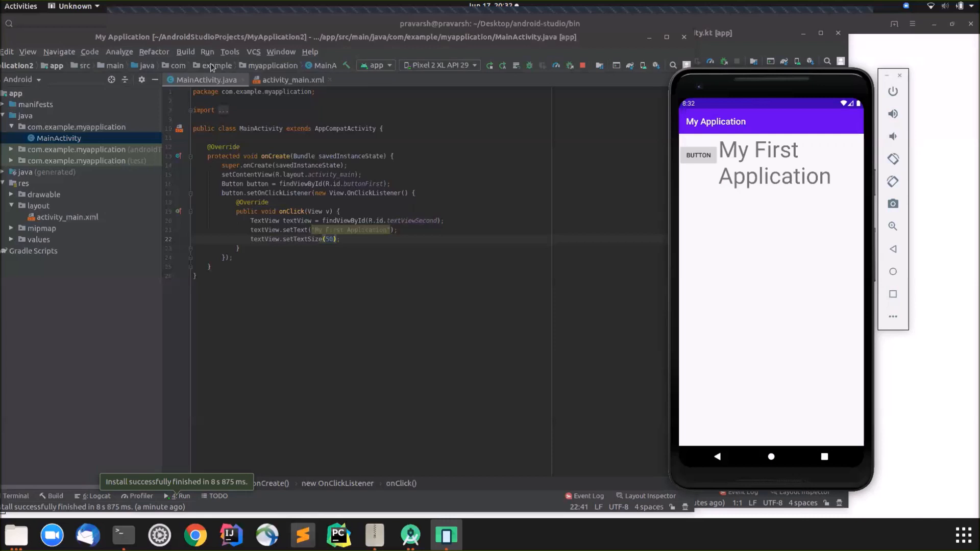
Open the Device File Explorer and expand the emulator's storage/emulated/0 folder.
left_click(31, 53)
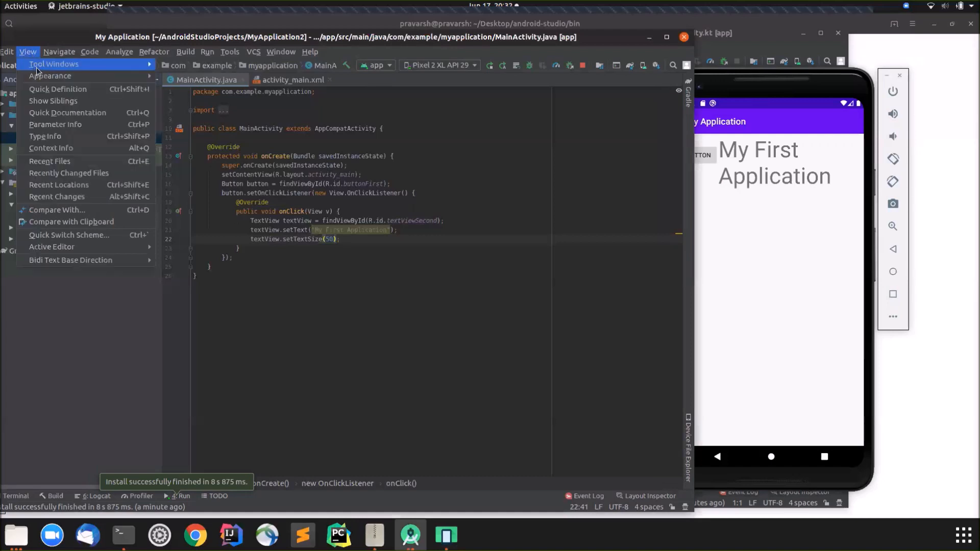
mouse_move(40, 67)
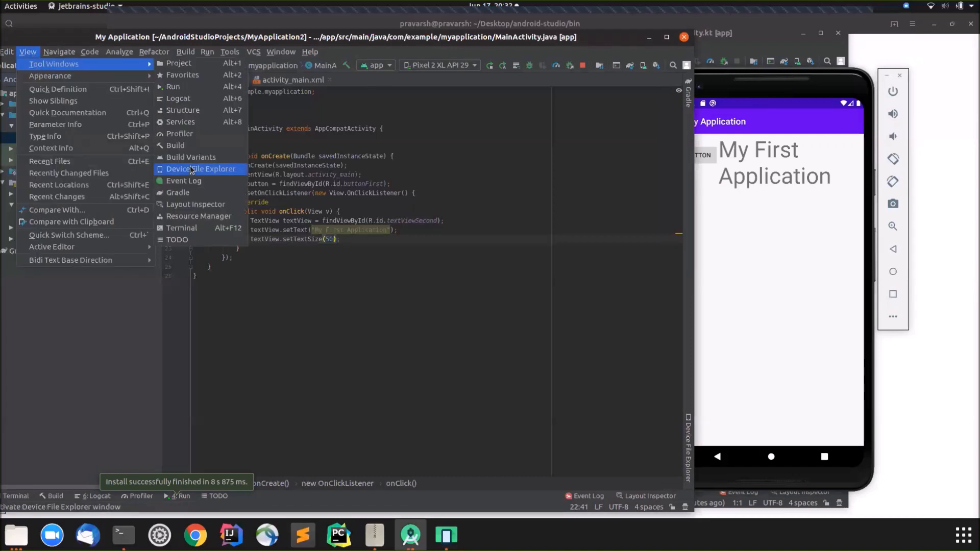
left_click(196, 352)
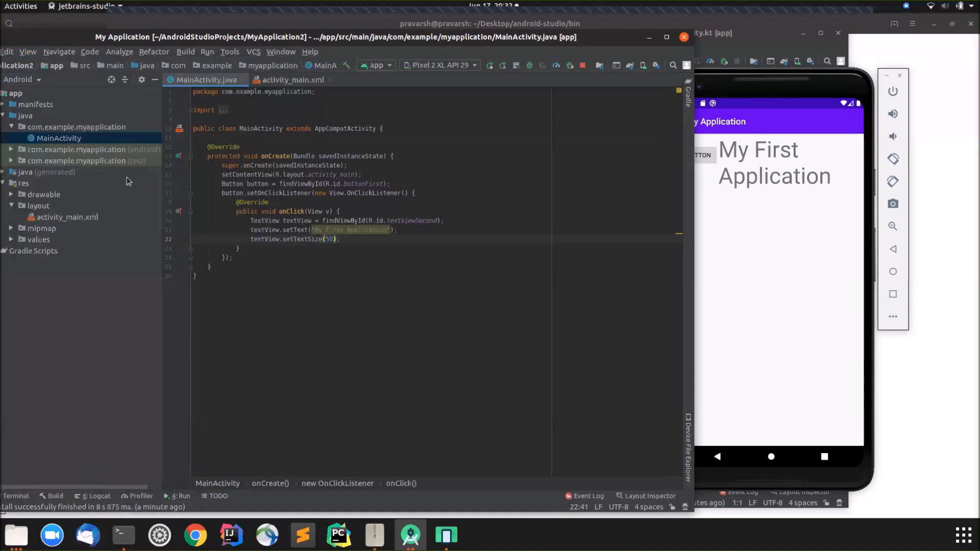
left_click(28, 52)
mouse_move(147, 66)
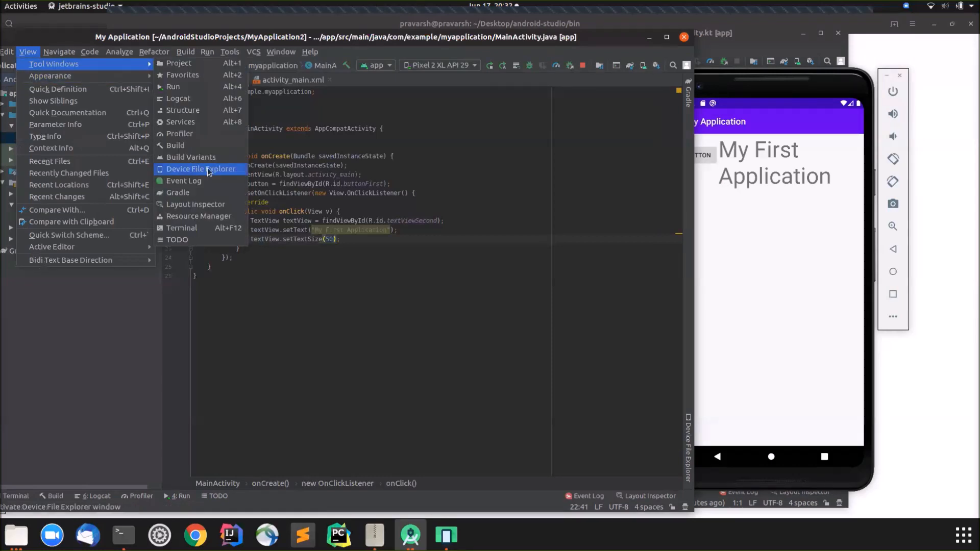
left_click(208, 172)
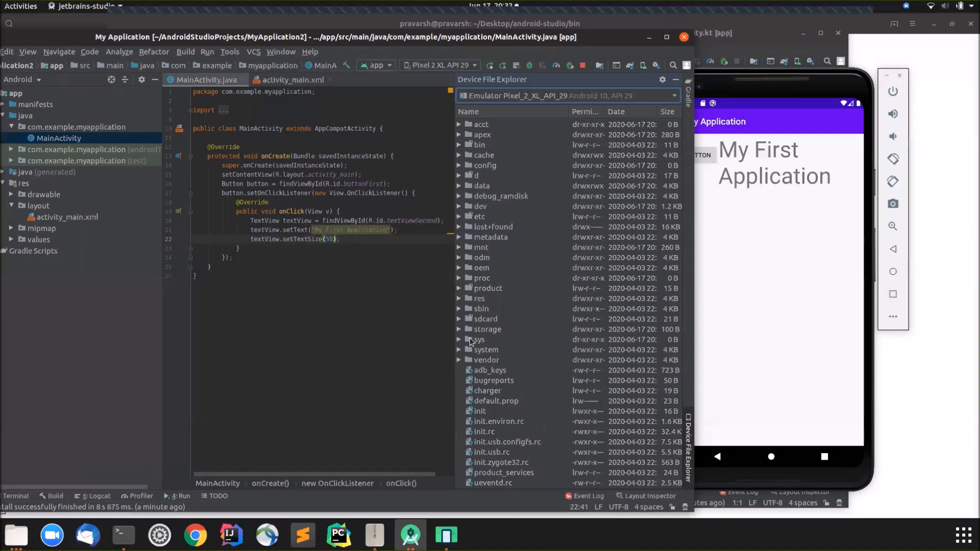
left_click(459, 329)
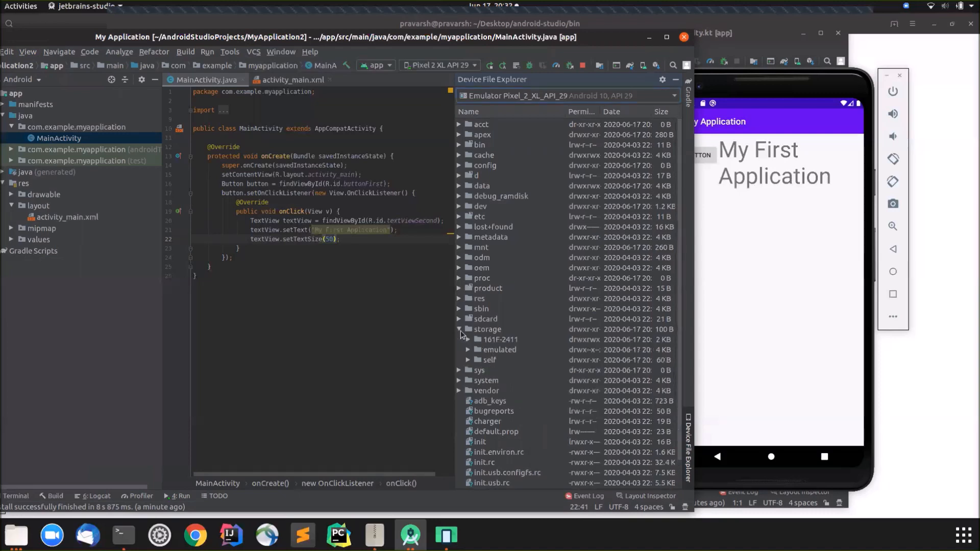
left_click(468, 349)
left_click(476, 360)
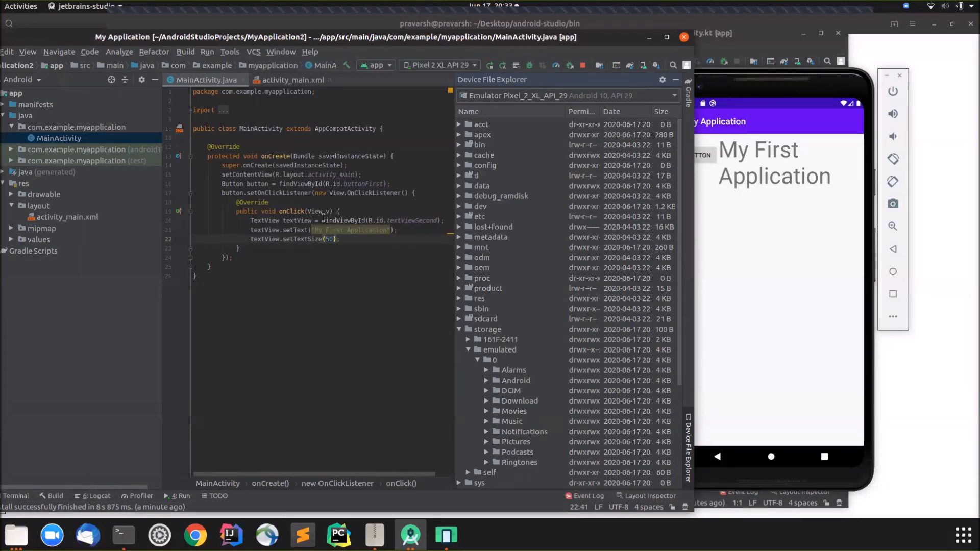
Replace the findViewById assignment of textView in onClick with null, rerun the app, and test its Button in the emulator.
left_click_drag(322, 220, 444, 221)
type("null;")
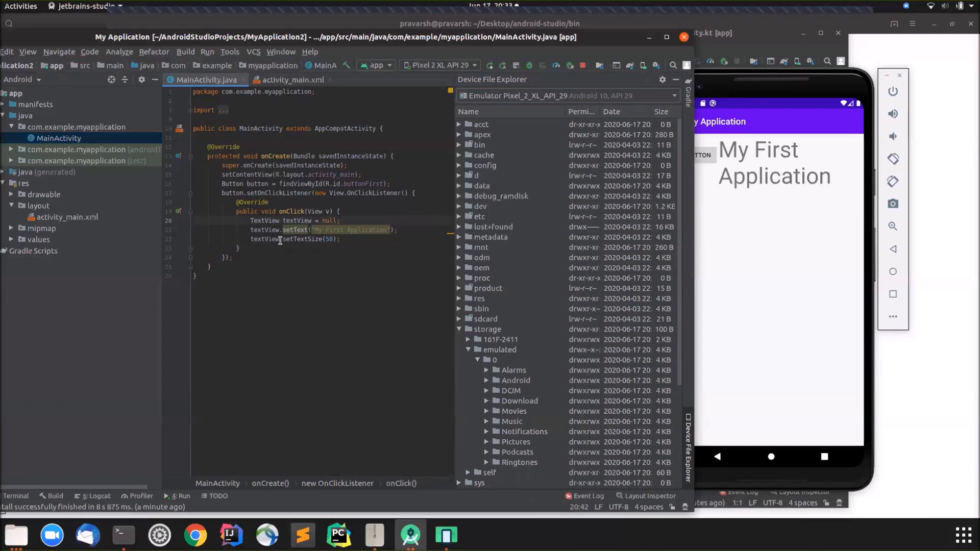
left_click(492, 65)
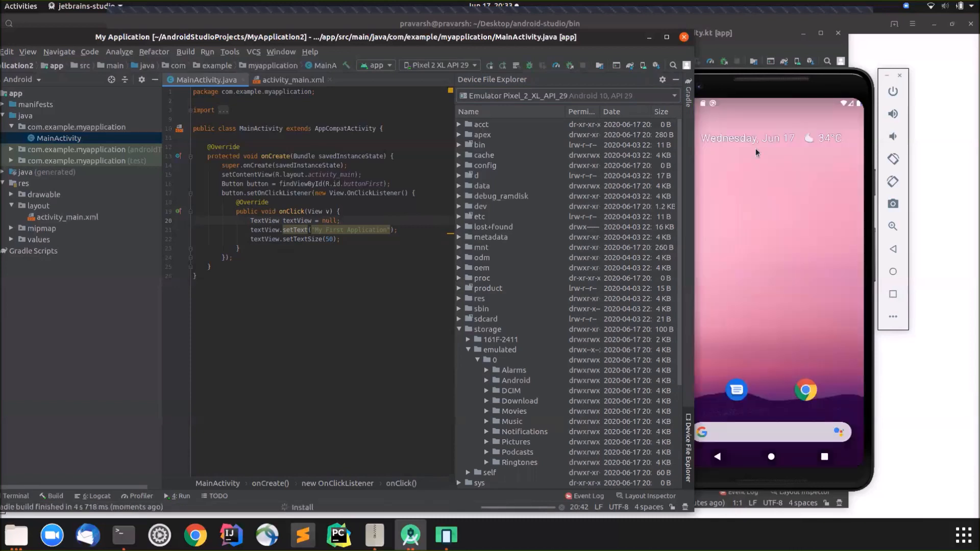
left_click(770, 87)
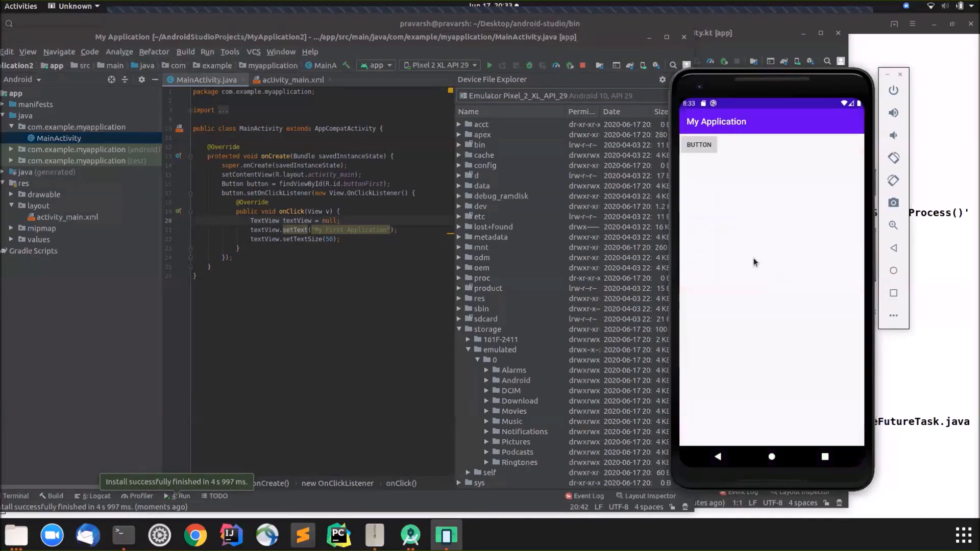
left_click(700, 146)
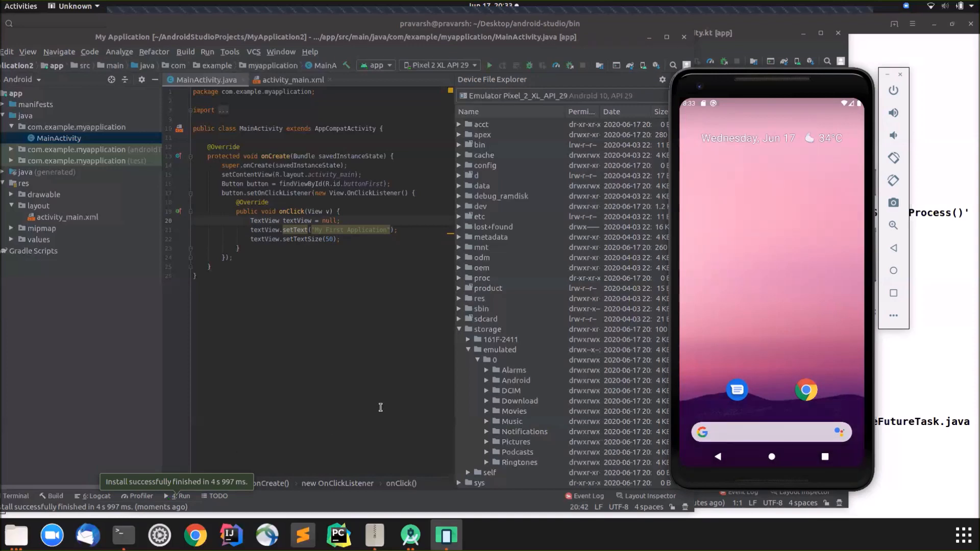
Examine the fatal exception and its stack trace in the app's run output.
left_click(182, 493)
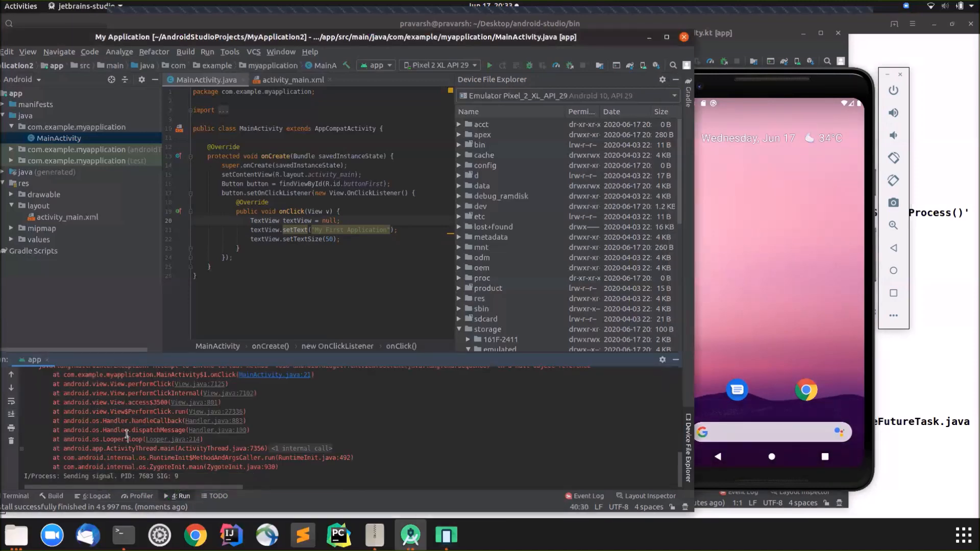
key("Up")
key("Up")
key("Up")
key("Up")
key("Up")
key("Up")
key("Up")
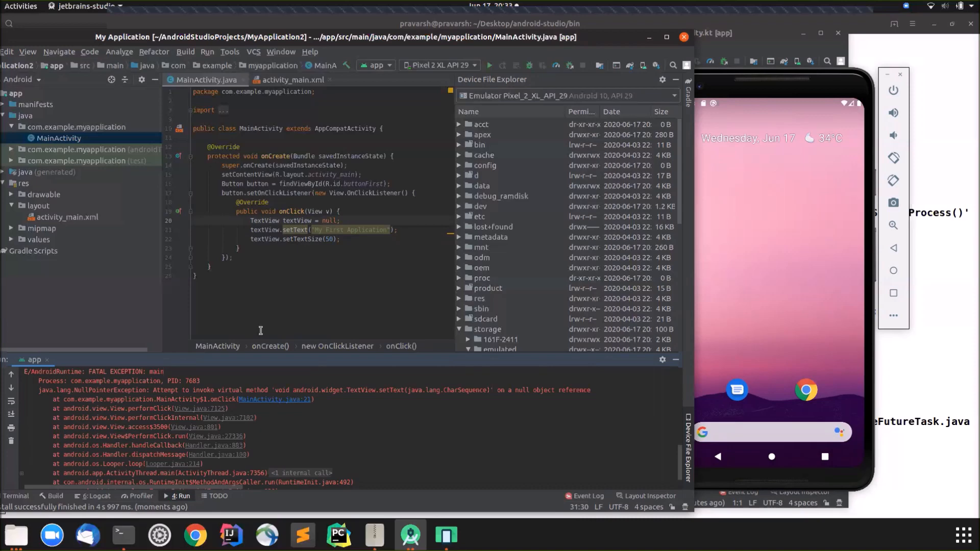
Filter the emulator's Logcat output by "null obj" and read the exception from its first line.
left_click(96, 497)
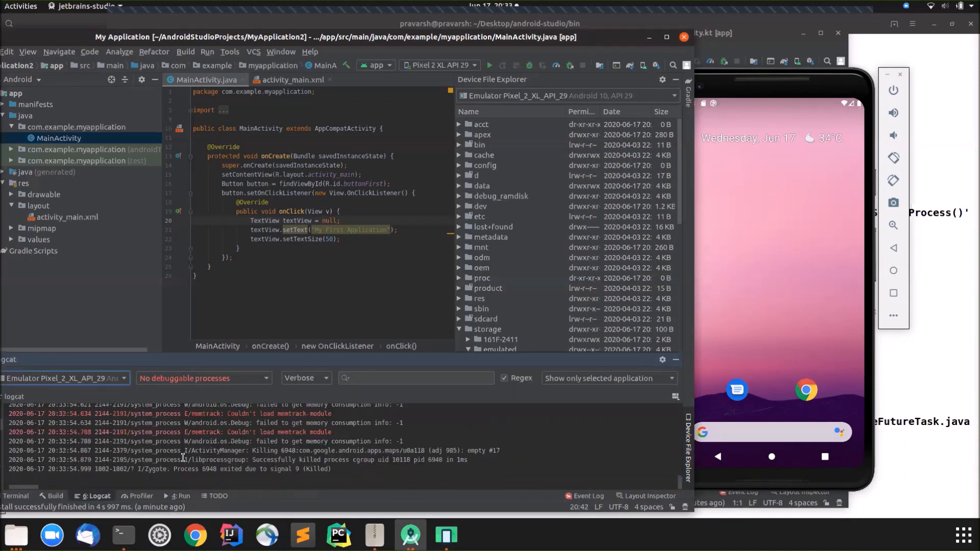
left_click(761, 295)
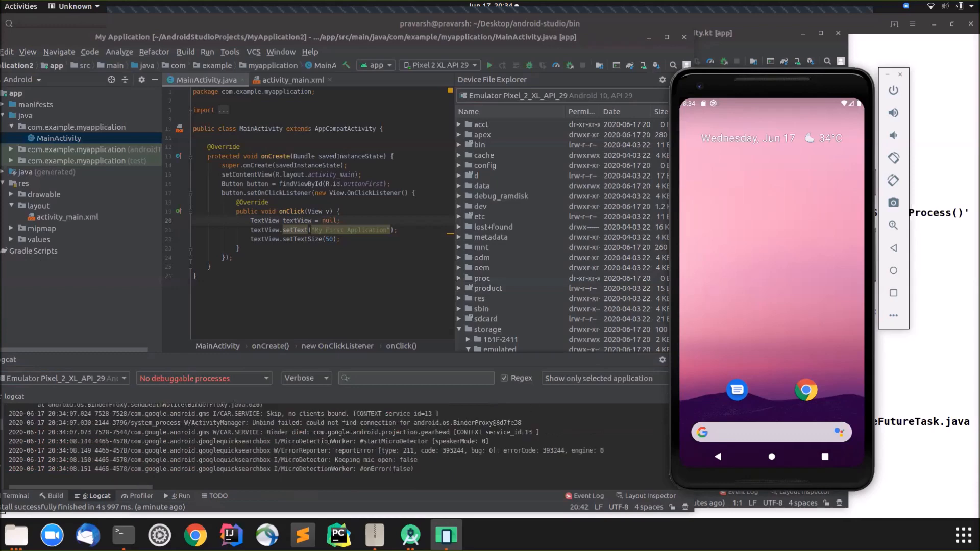
left_click(376, 378)
type("null obj")
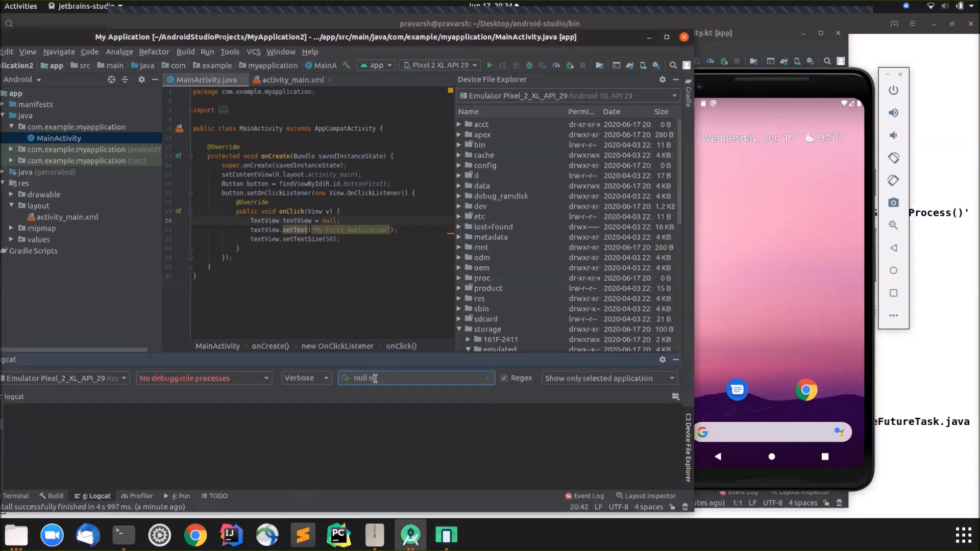
left_click(339, 411)
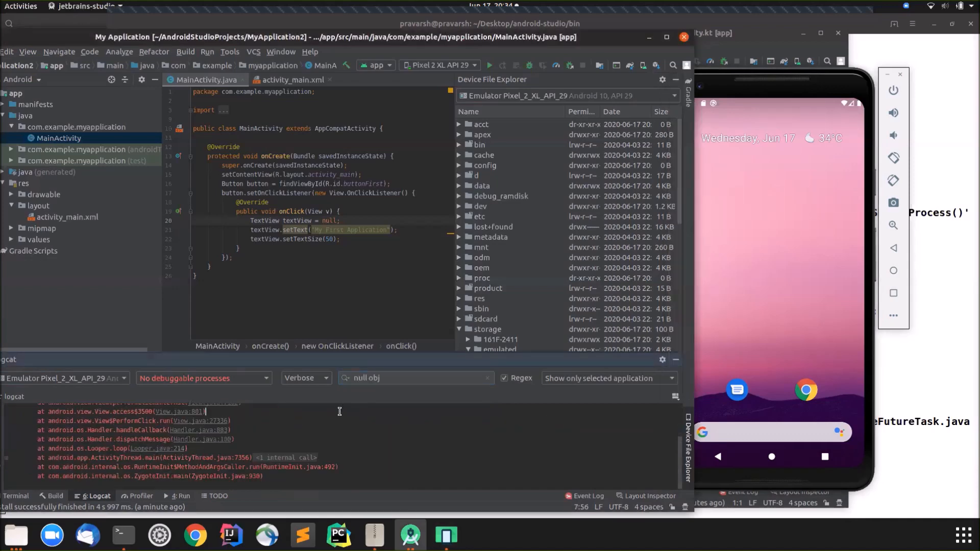
key("Up")
key("Up")
key("Up")
key("Up")
key("Up")
key("Up")
key("Up")
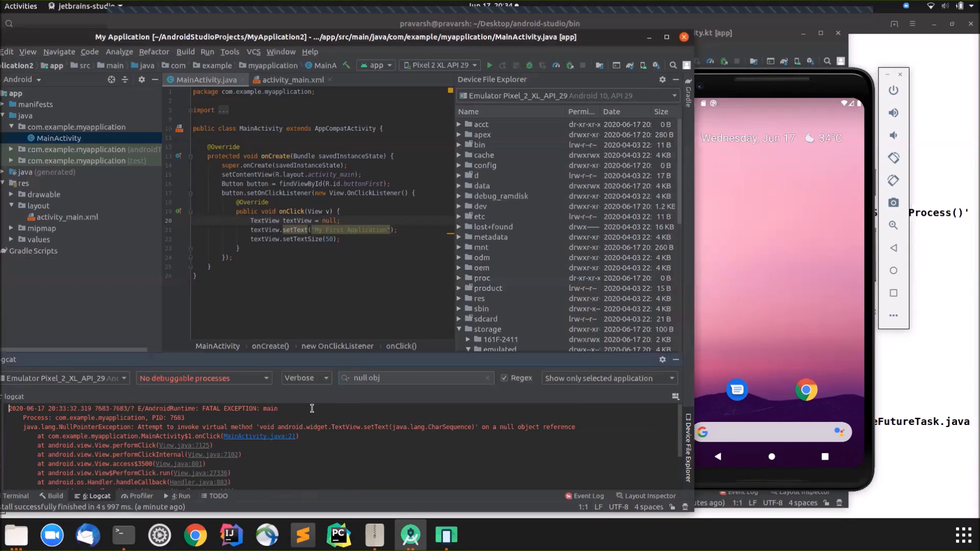
Set the Logcat level to Error and examine the filtered stack trace through to its end.
left_click(313, 378)
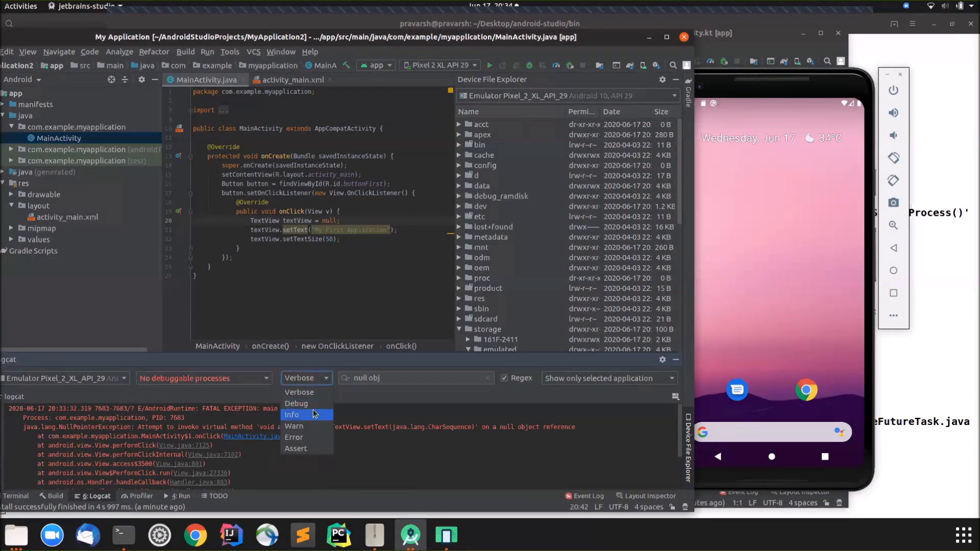
left_click(304, 437)
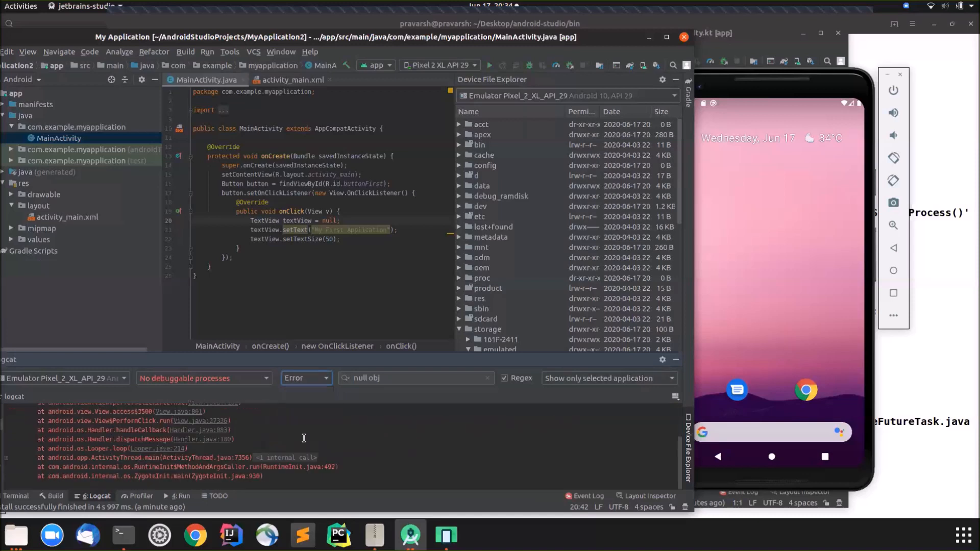
scroll(304, 438, "up", 2)
scroll(303, 438, "up", 1)
left_click(304, 438)
key("Down")
key("Down")
key("Down")
key("Down")
key("Down")
key("Down")
key("Down")
key("Down")
key("Down")
key("Down")
key("Down")
key("Down")
left_click(720, 286)
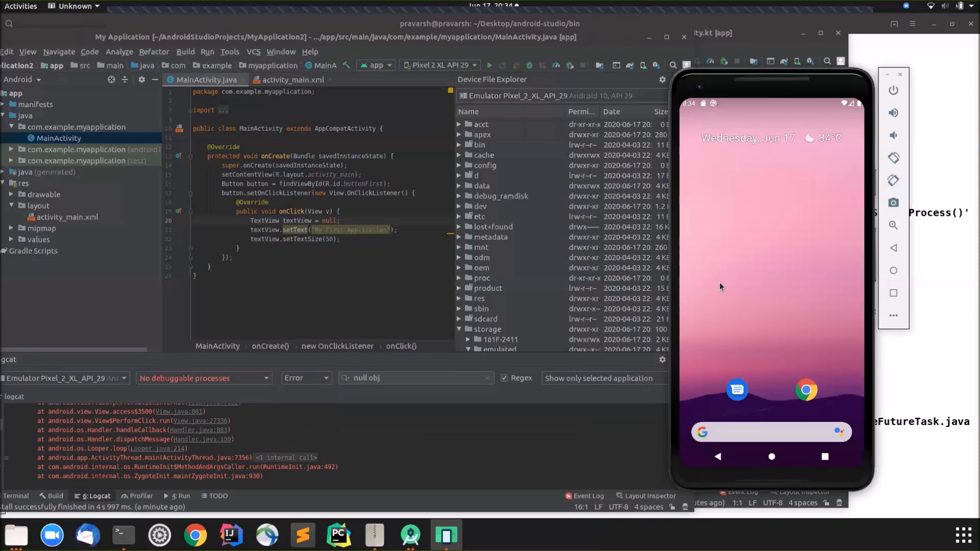
Put the other project's window away, exit Android Studio, and relaunch it by repeating the last command in the terminal.
left_click(804, 33)
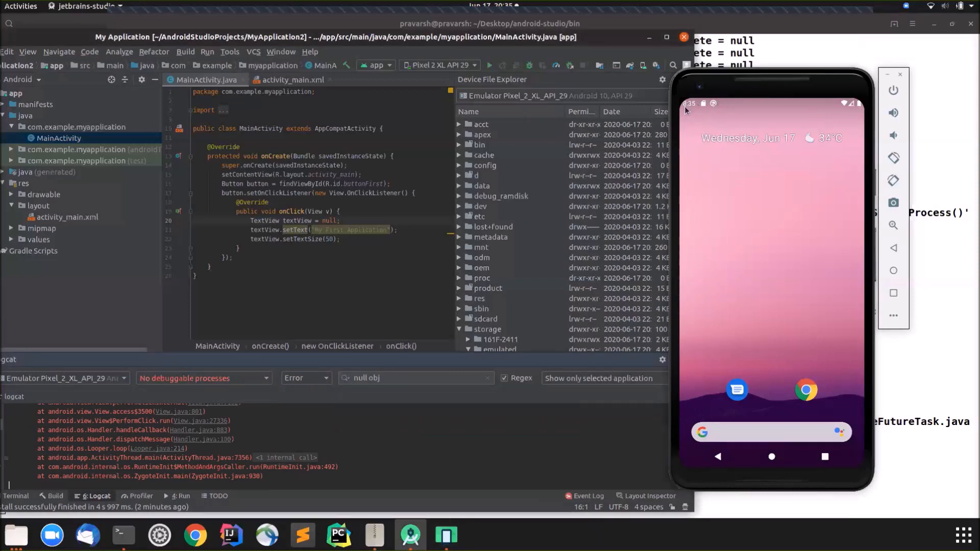
left_click(684, 38)
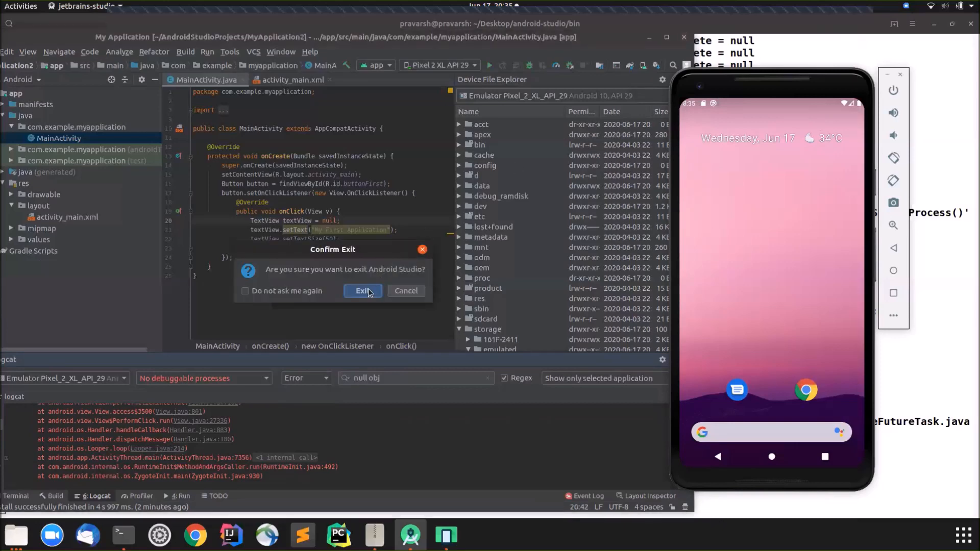
left_click(367, 289)
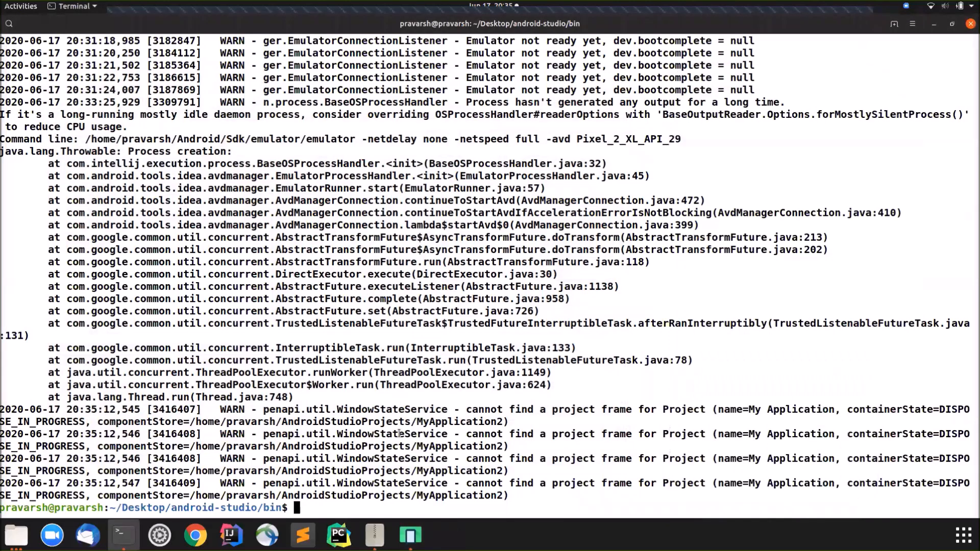
key("Up")
key("Return")
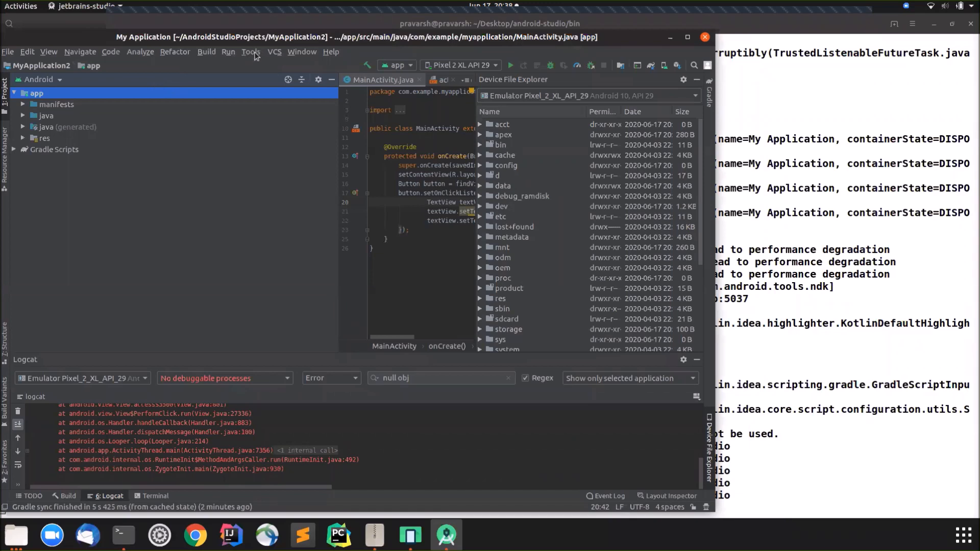
Create a desktop entry for Android Studio for all users and authorize it with the account password.
left_click(254, 52)
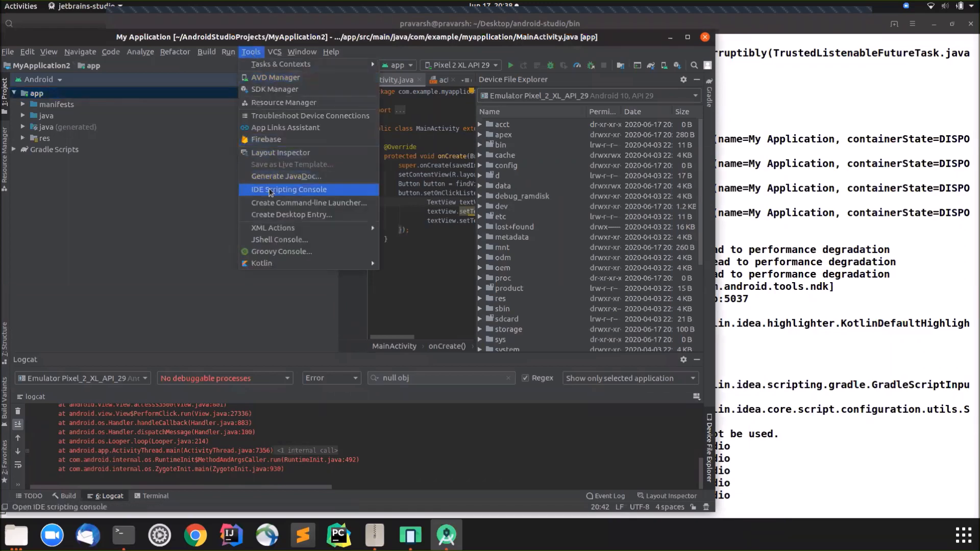
left_click(261, 217)
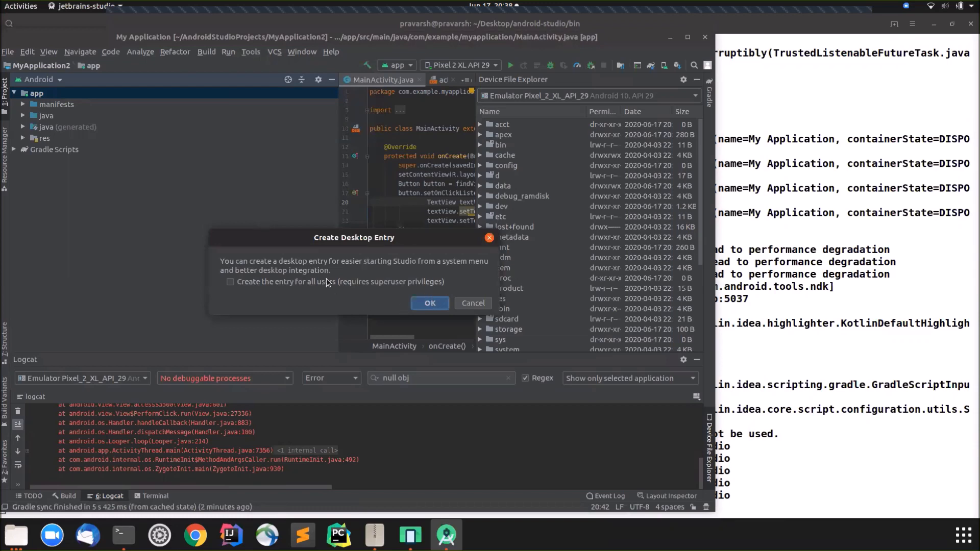
left_click(306, 281)
left_click(430, 303)
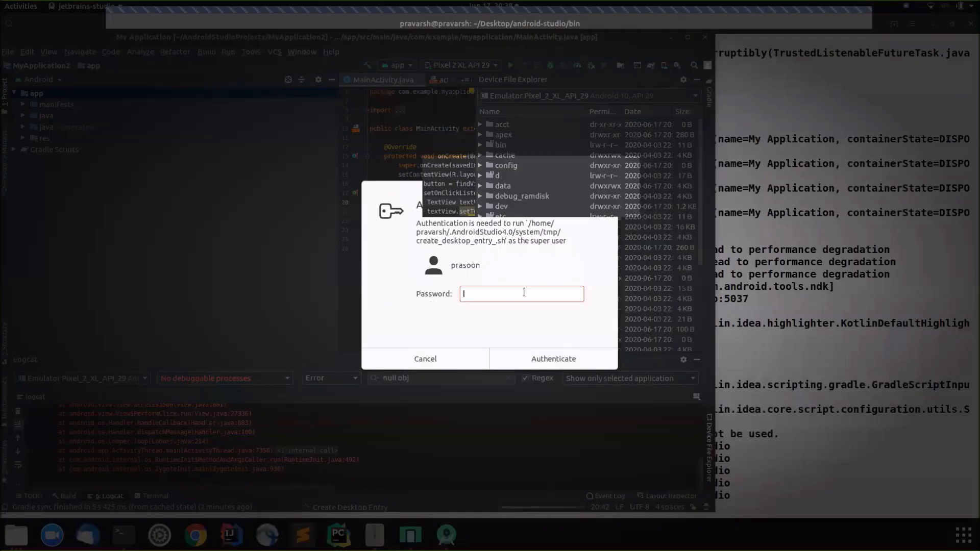
type("********")
key("Return")
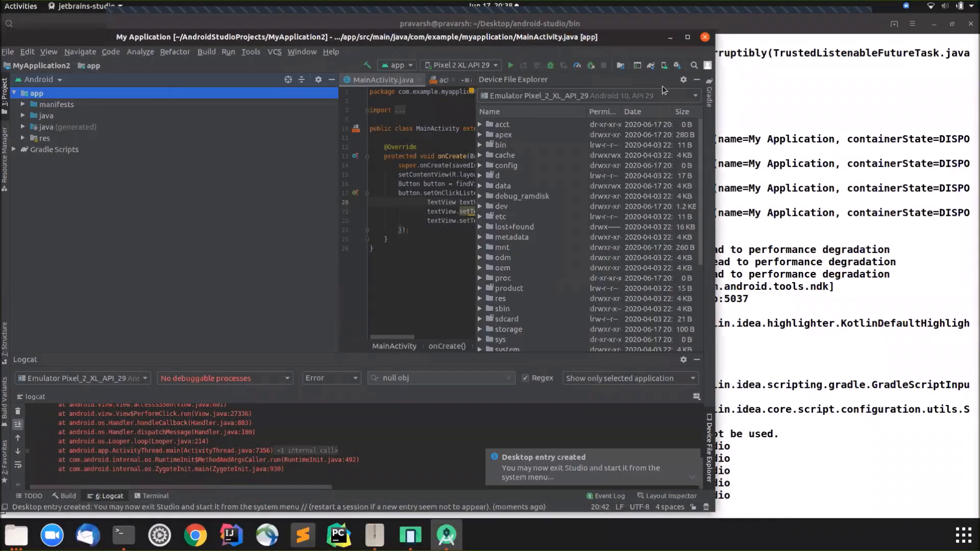
Exit Android Studio and clear the desktop by minimizing the terminal and file manager windows and shifting the emulator.
left_click(706, 39)
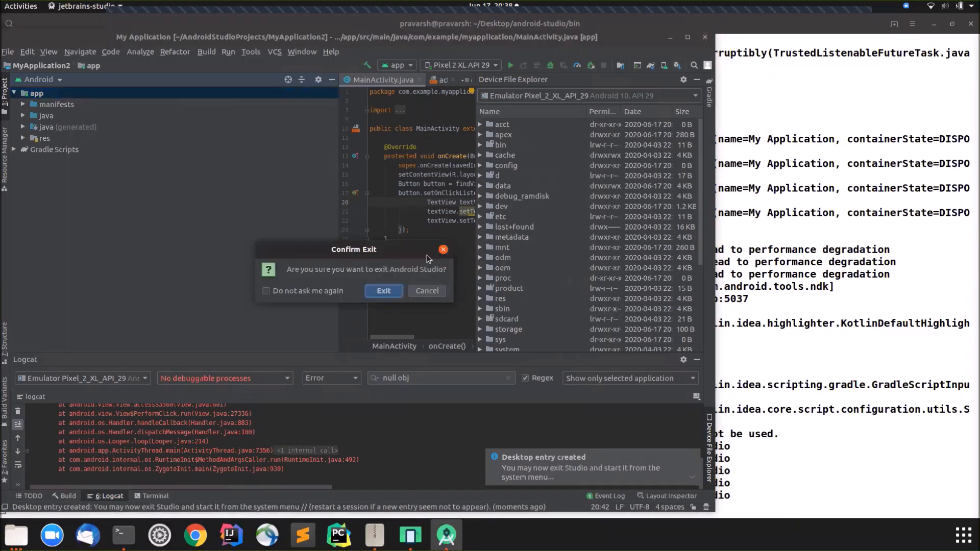
left_click(384, 290)
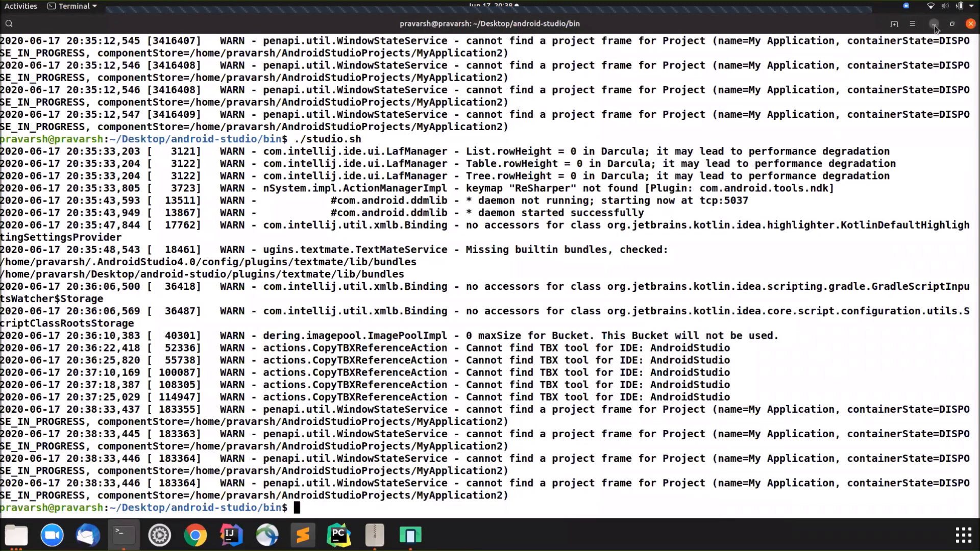
left_click(934, 24)
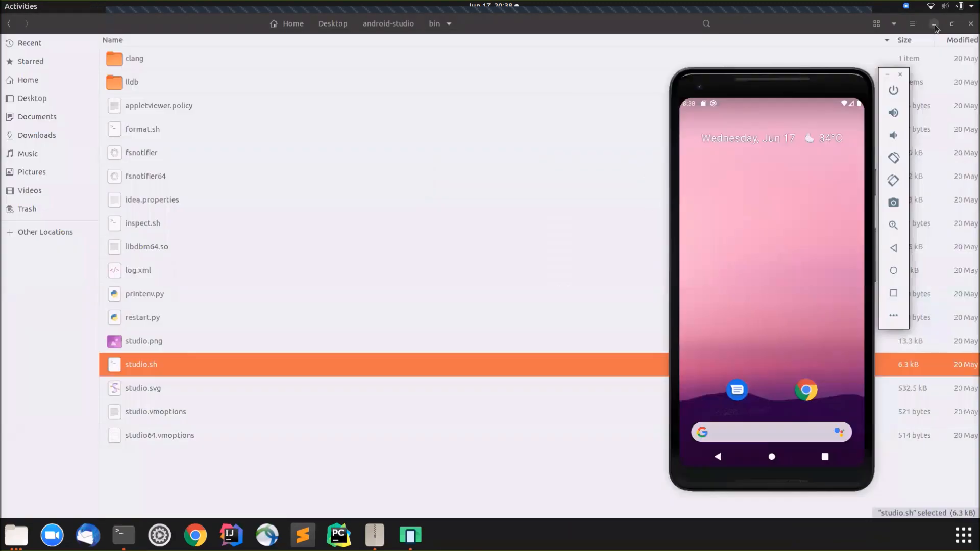
left_click(934, 24)
left_click(934, 26)
left_click(934, 25)
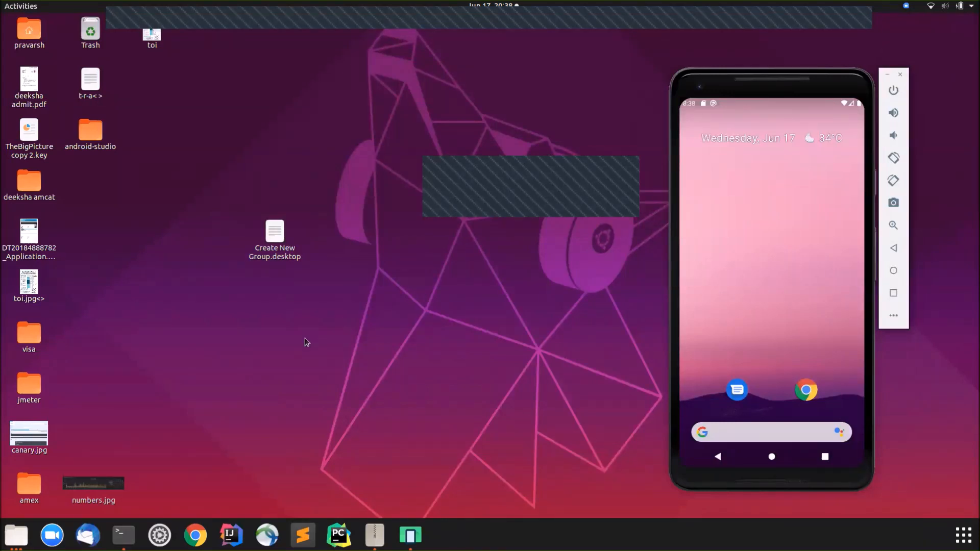
left_click_drag(784, 290, 732, 193)
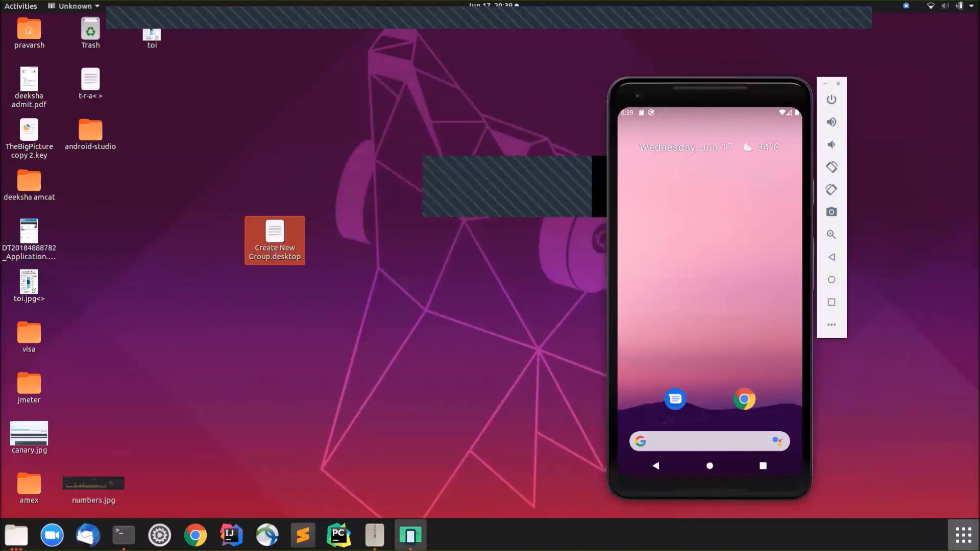
Search the installed applications for "andro", launch Android Studio, and cancel loading the MyApplication2 project.
left_click(960, 535)
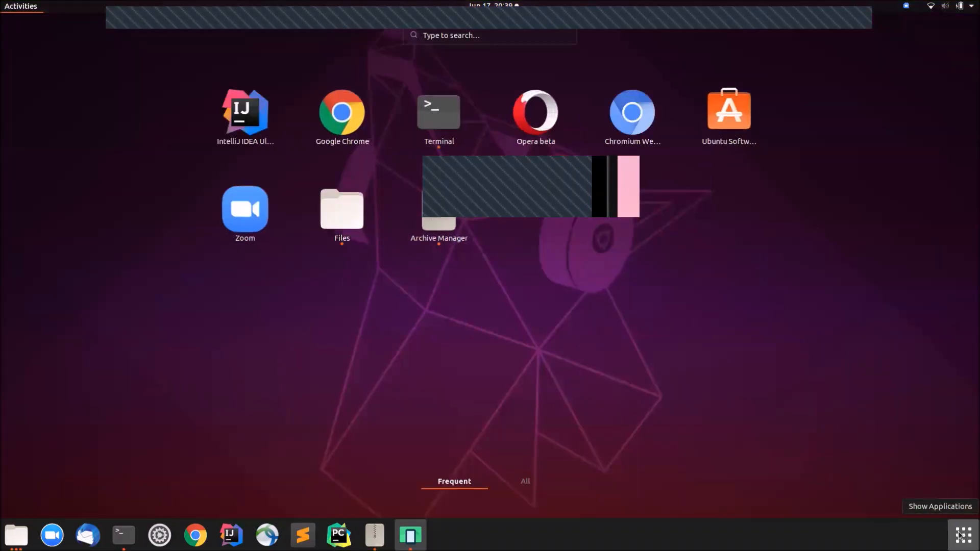
type("andro")
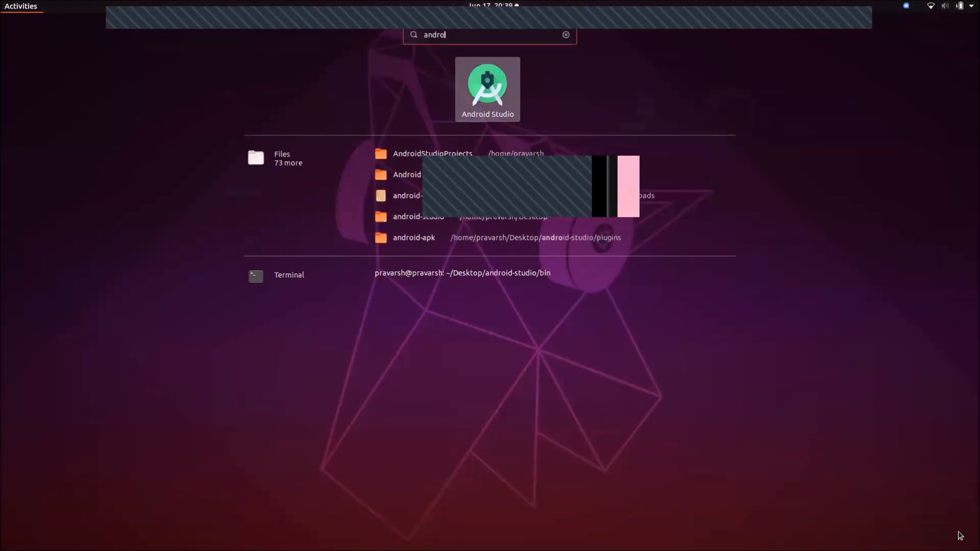
left_click(959, 535)
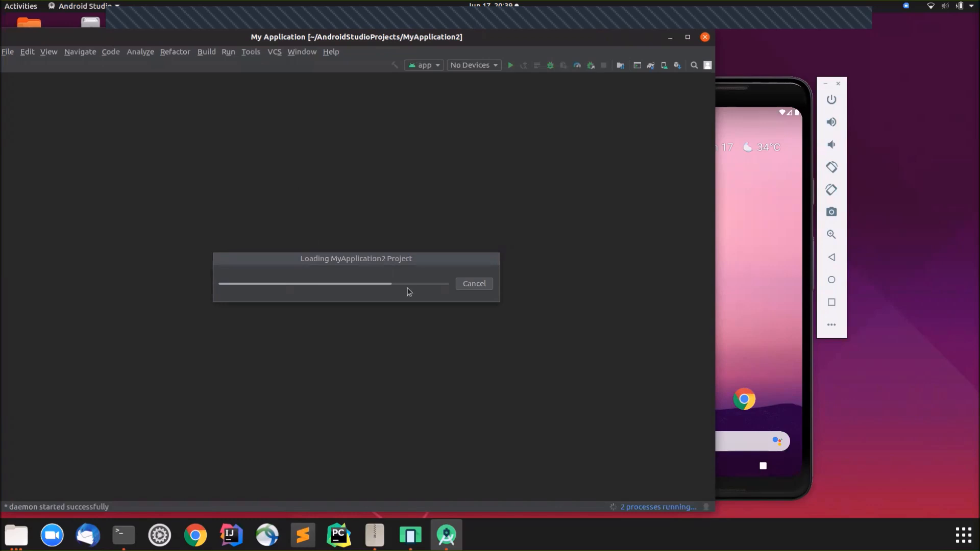
left_click(469, 285)
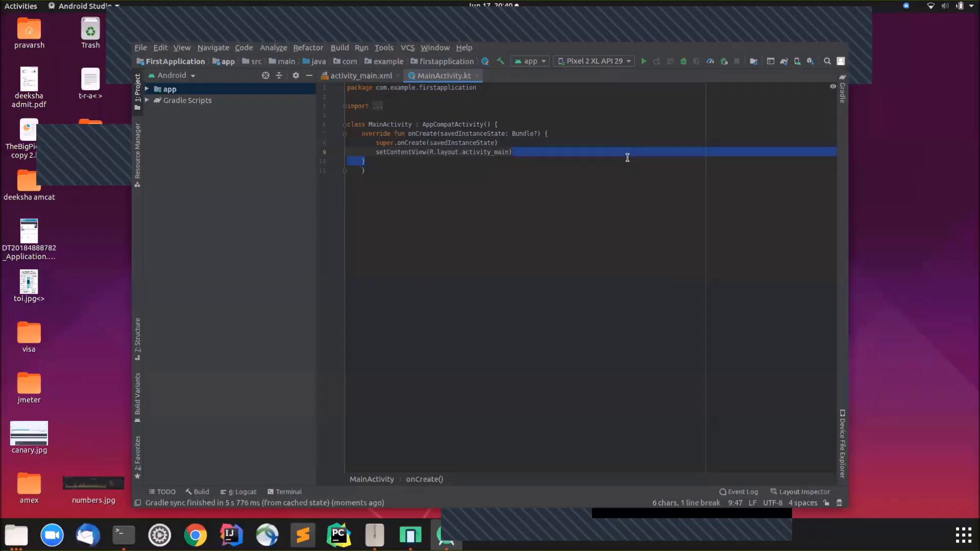
Create a command-line launcher script at /usr/local/bin/studio and authorize it with the account password.
left_click(384, 49)
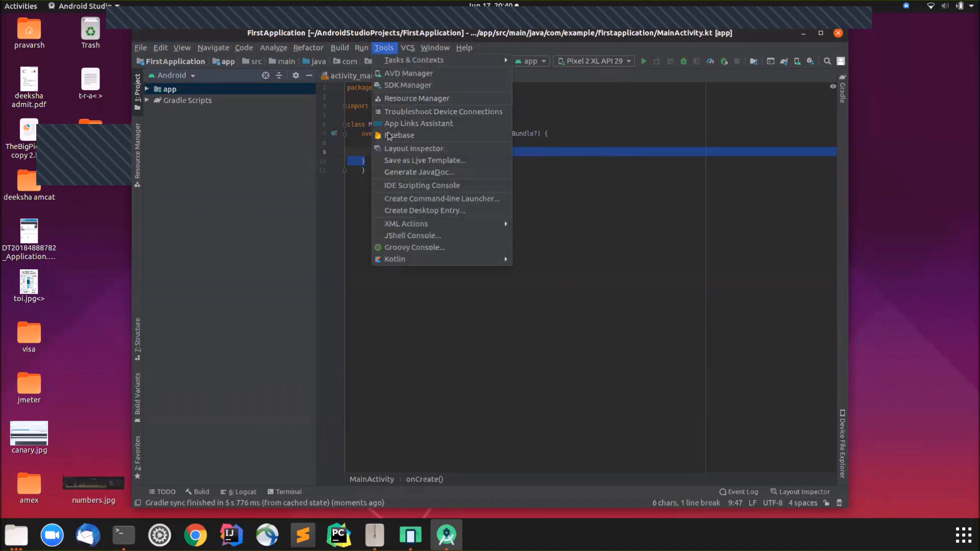
left_click(396, 200)
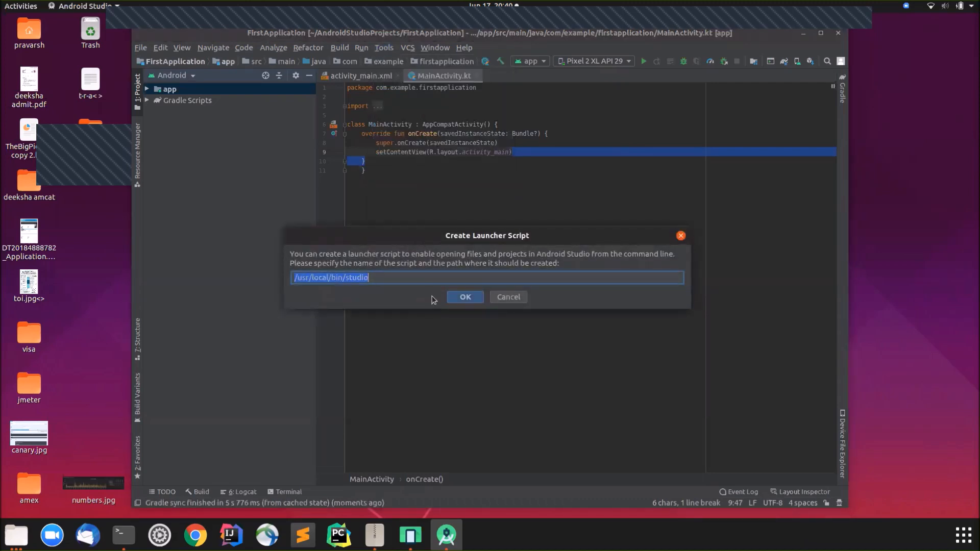
left_click(475, 299)
type("••")
key("Return")
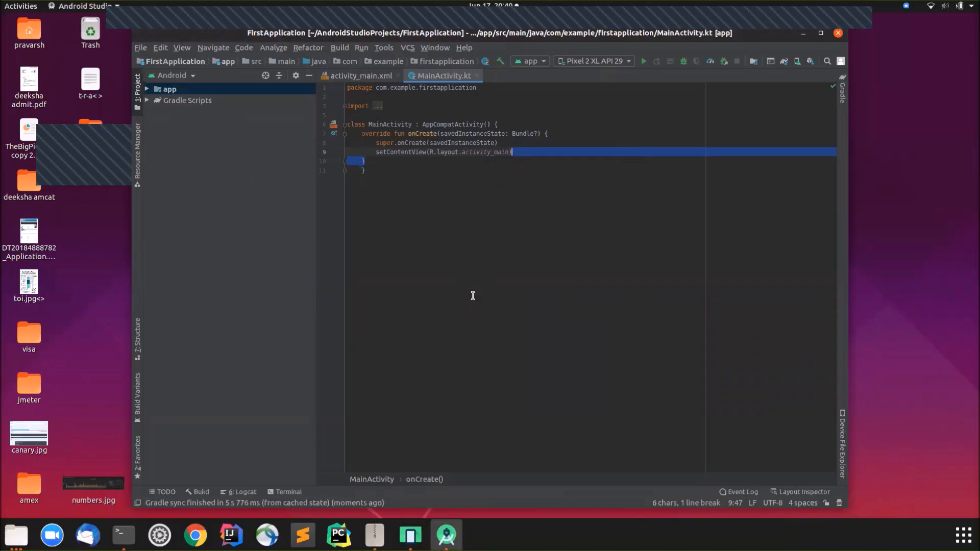
Add Android Studio to the dock favorites, and exit the program.
right_click(446, 535)
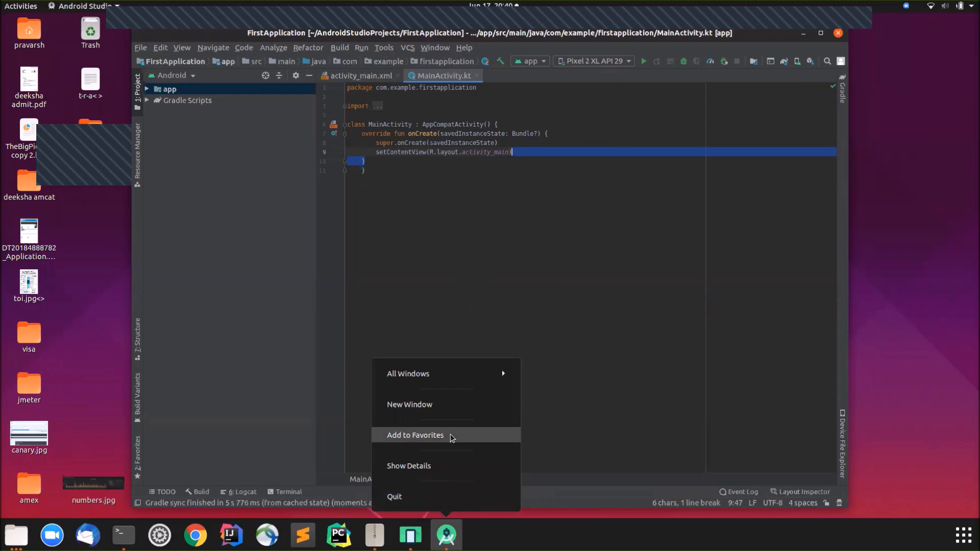
left_click(415, 434)
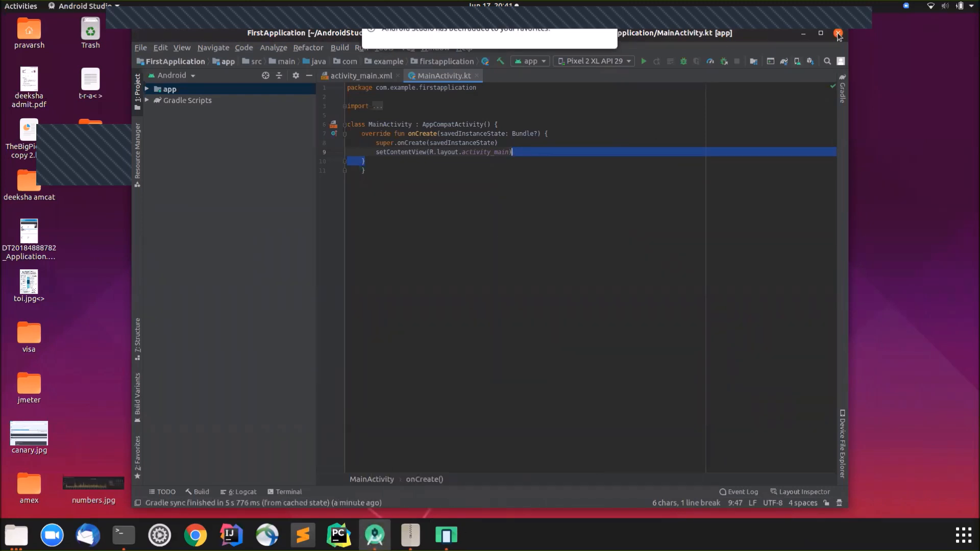
left_click(838, 34)
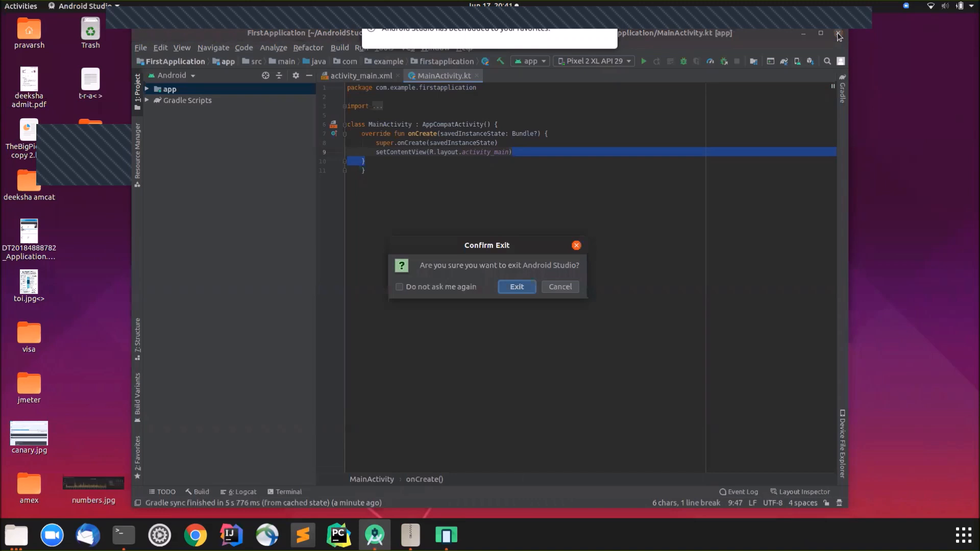
left_click(517, 287)
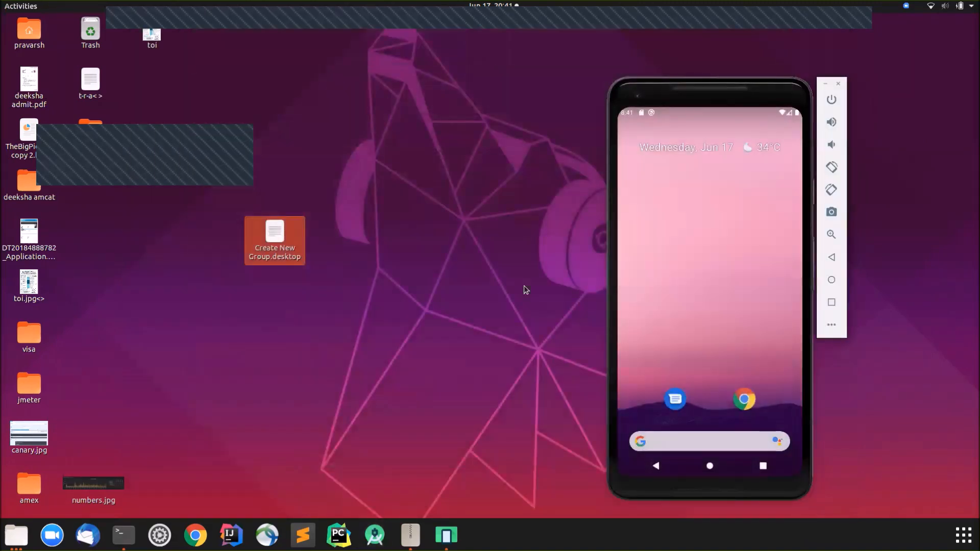